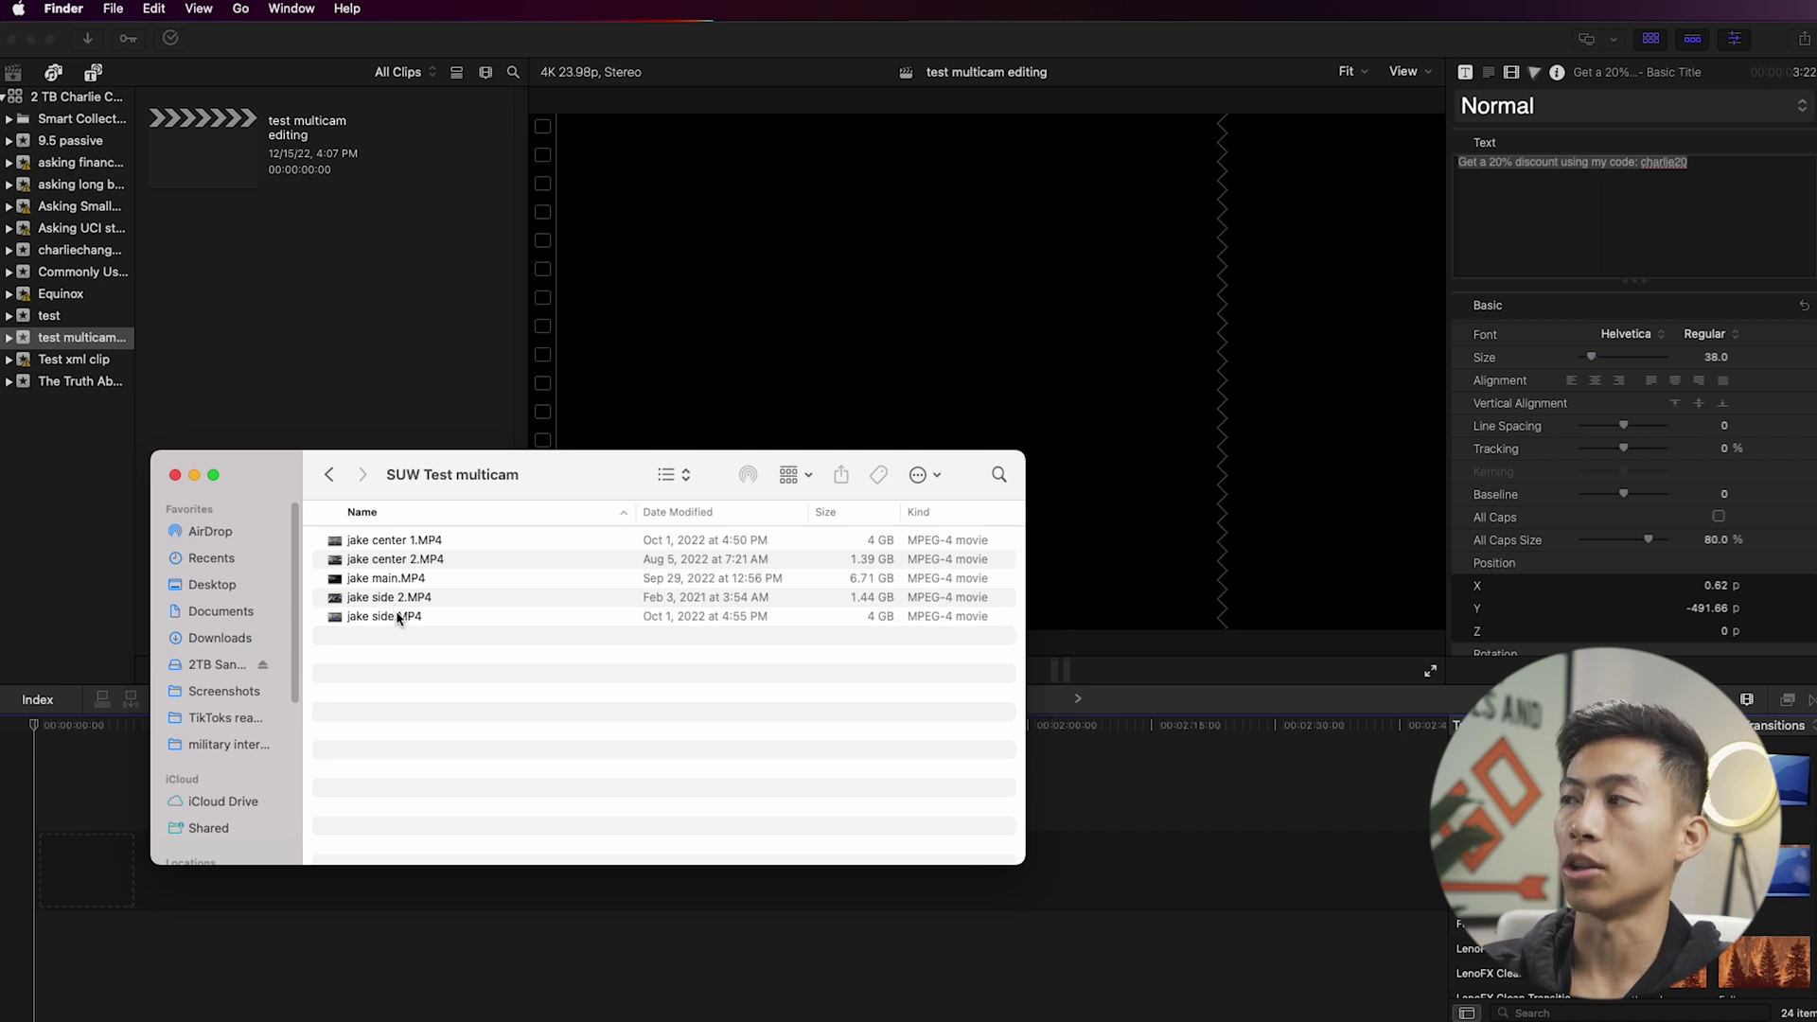
# Select all five camera files in the SUW Test multicam folder.
pyautogui.press('super+a')
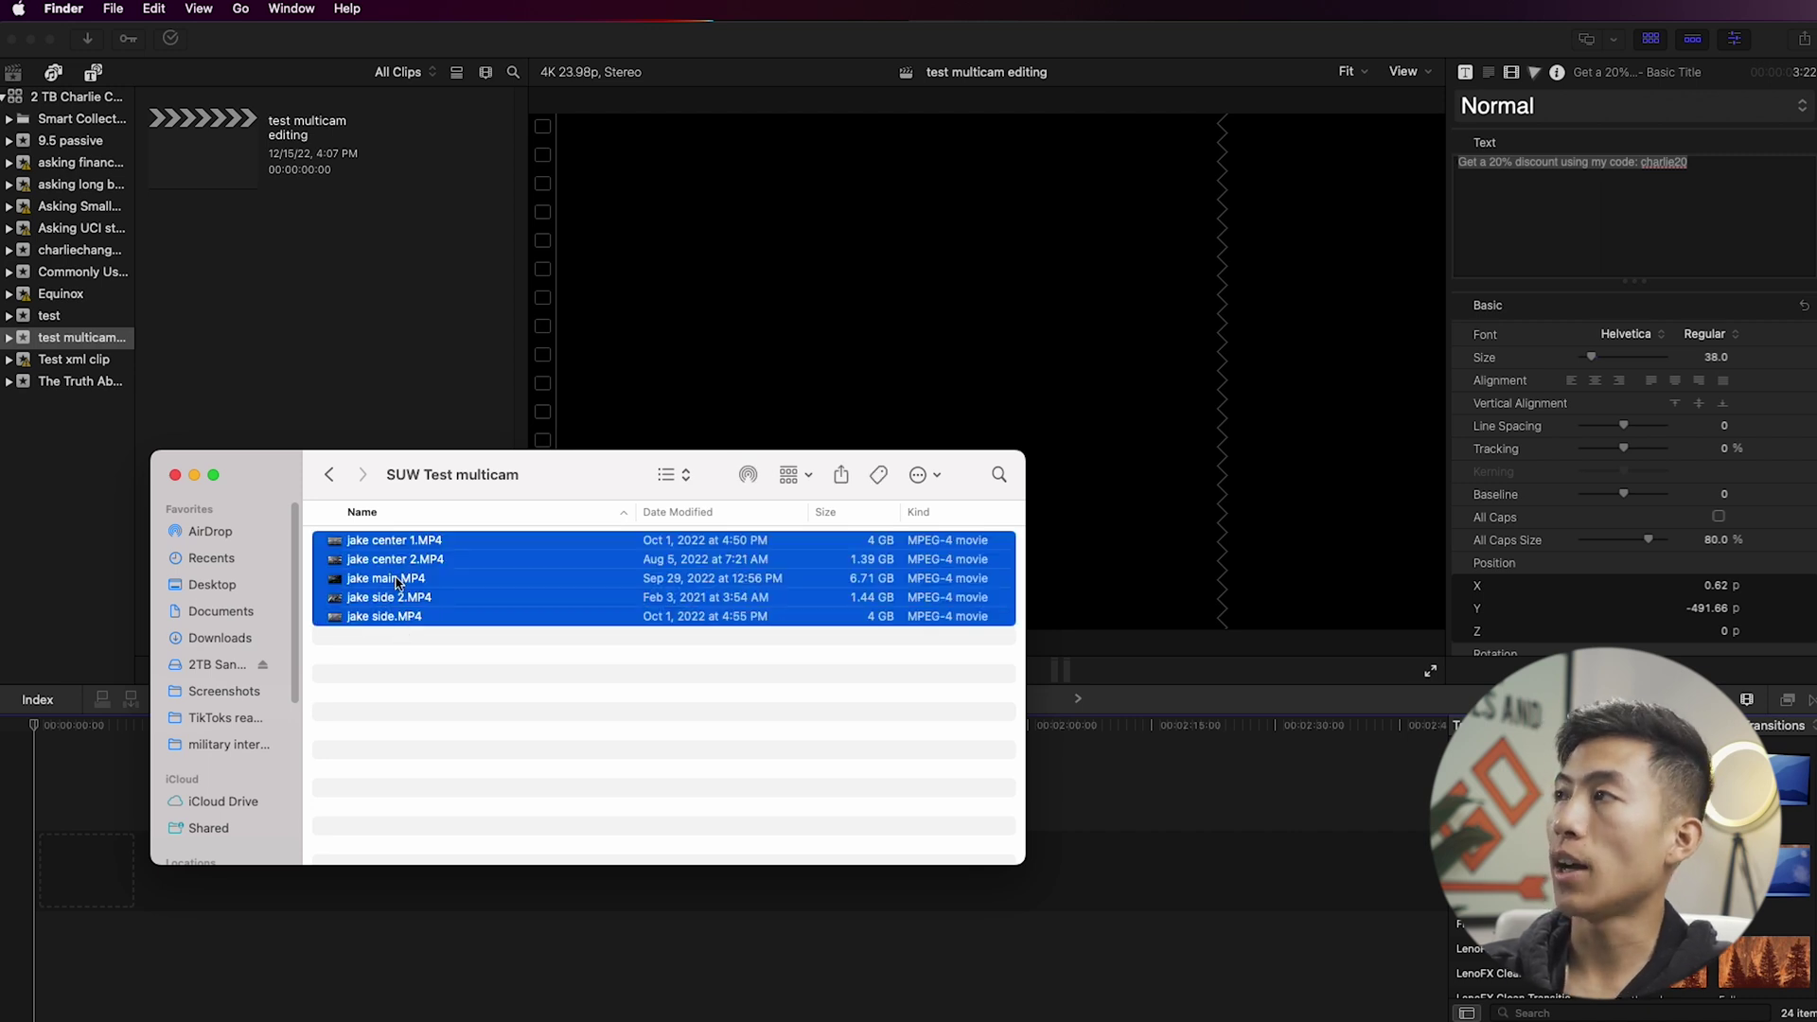
# Drag the five camera files into the test multicam editing event and show the Browser as a list.
pyautogui.moveTo(397, 582); pyautogui.dragTo(379, 329)
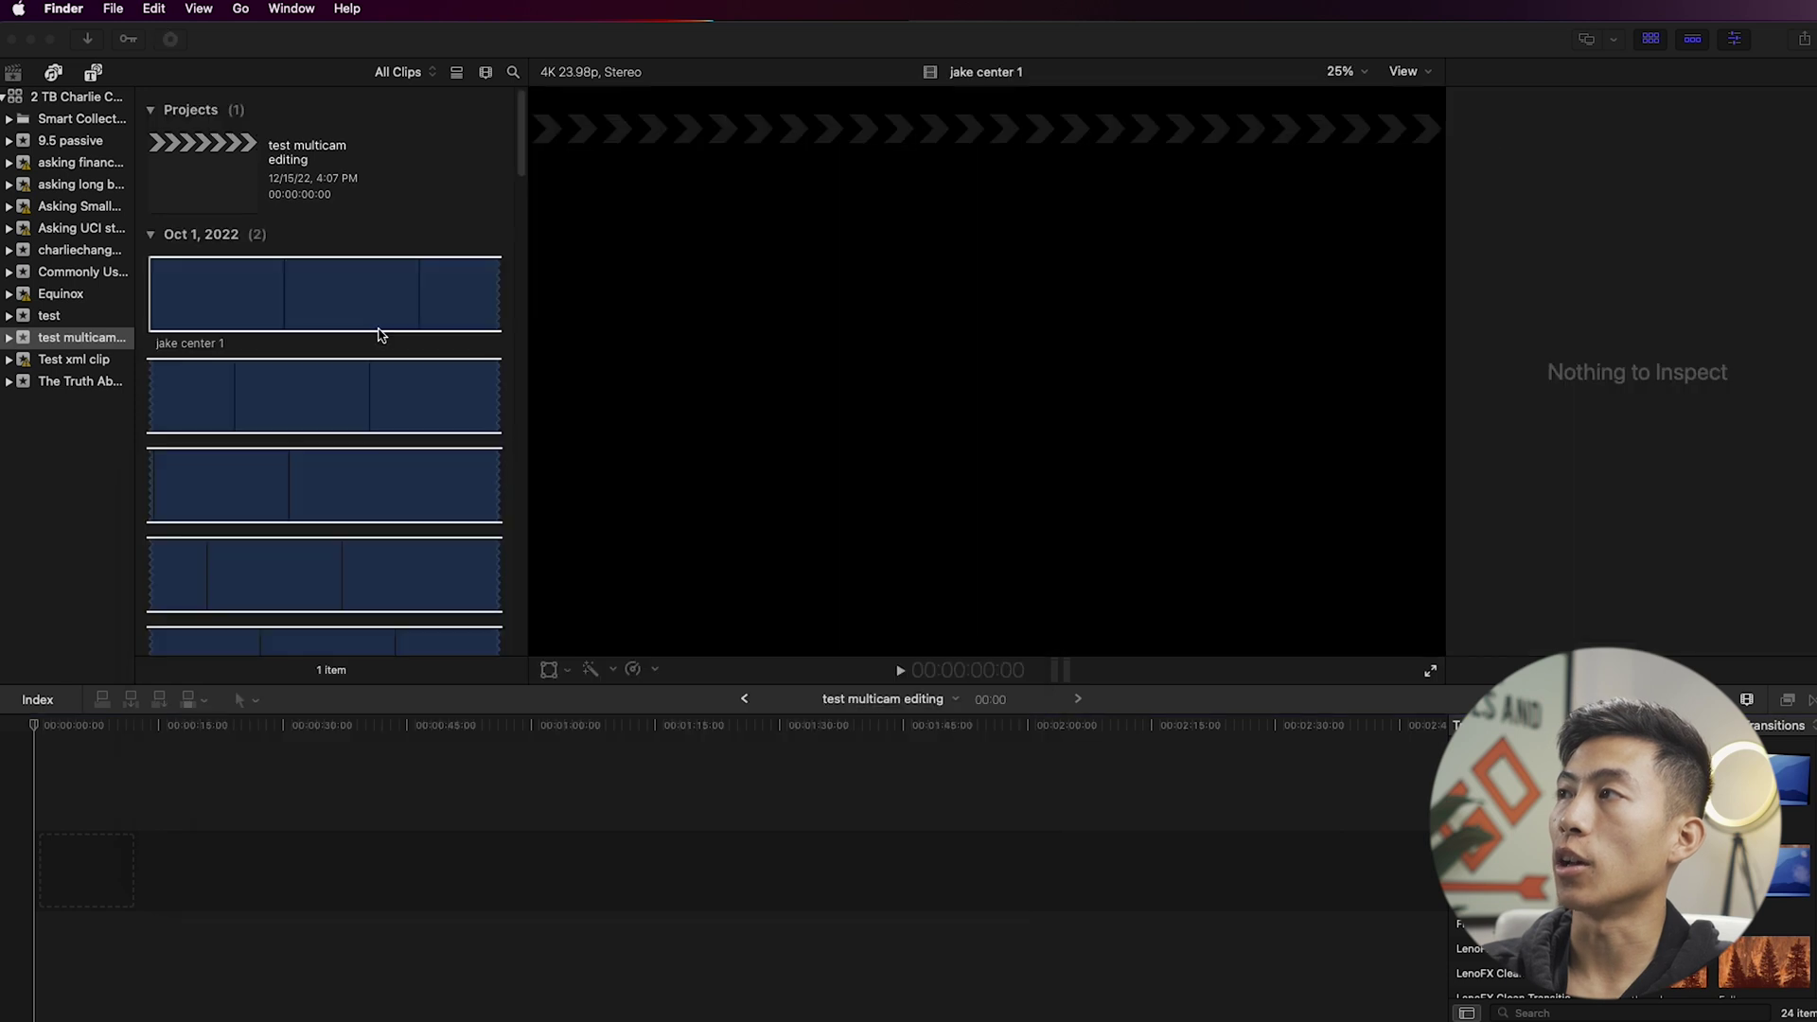
pyautogui.press('alt+super+2')
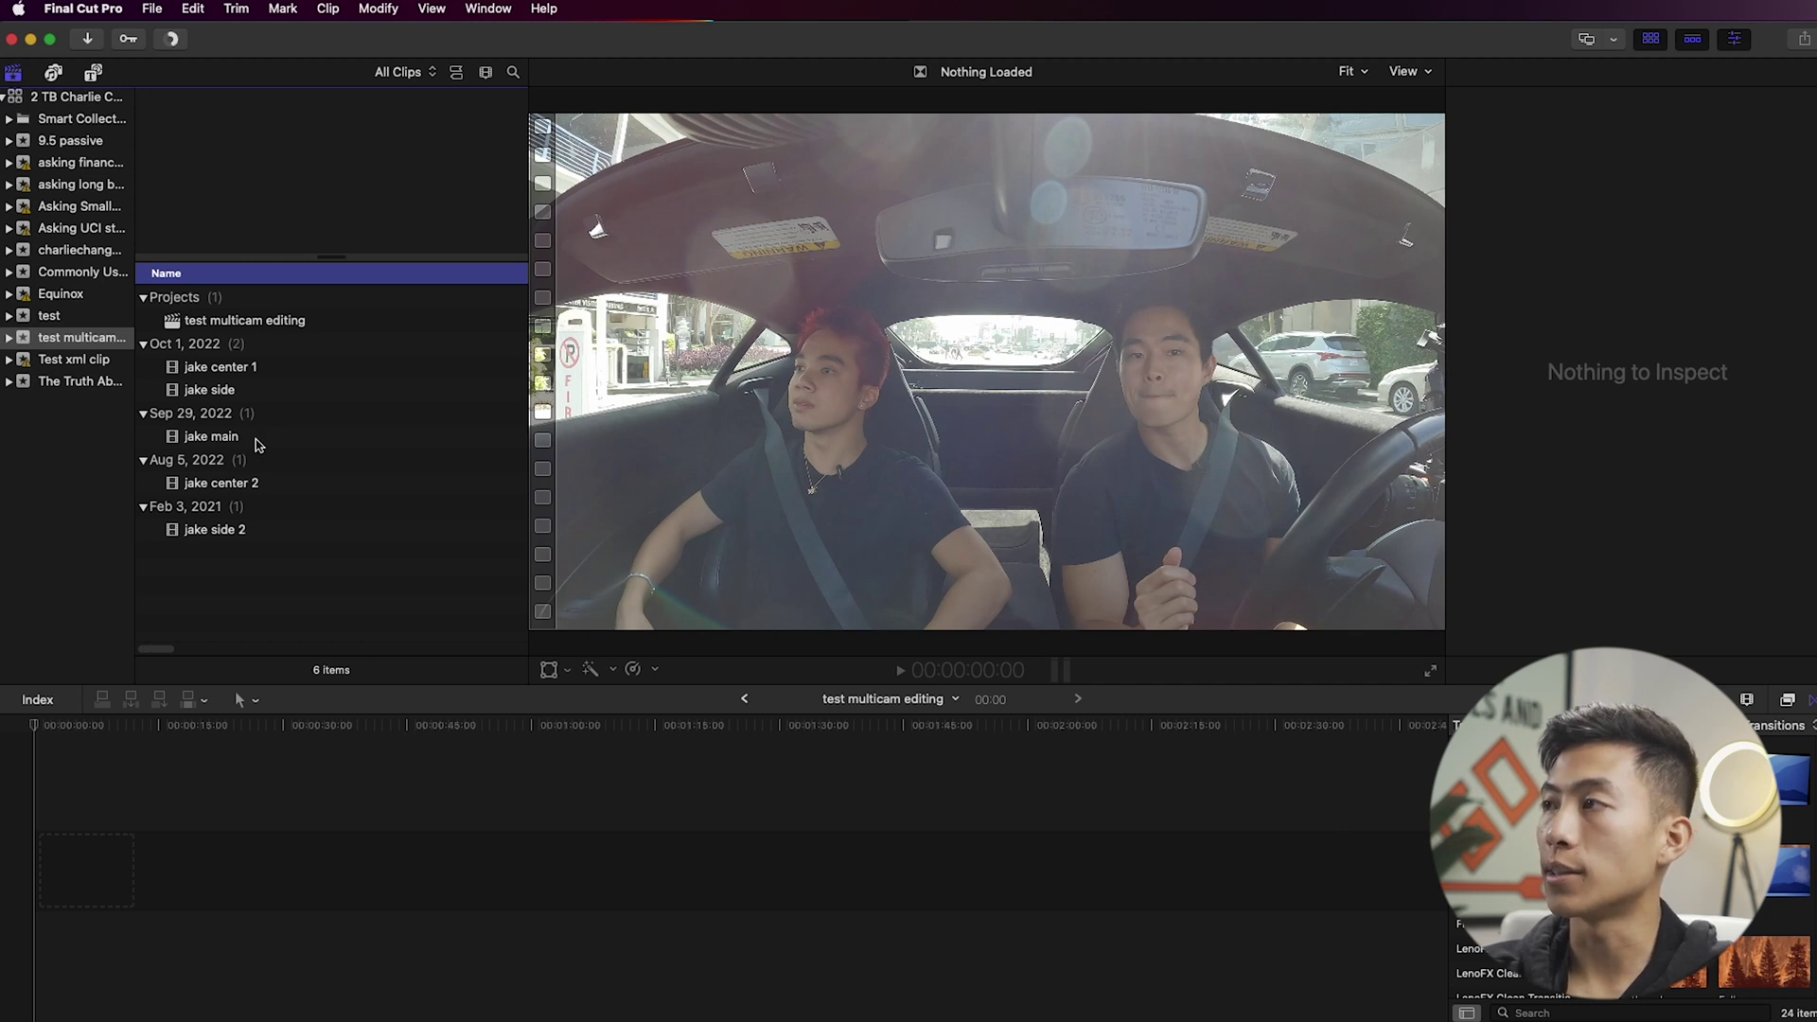
# Switch to extended metadata and set jake main to camera angle 1, camera name Sony A7SIII.
pyautogui.click(258, 445)
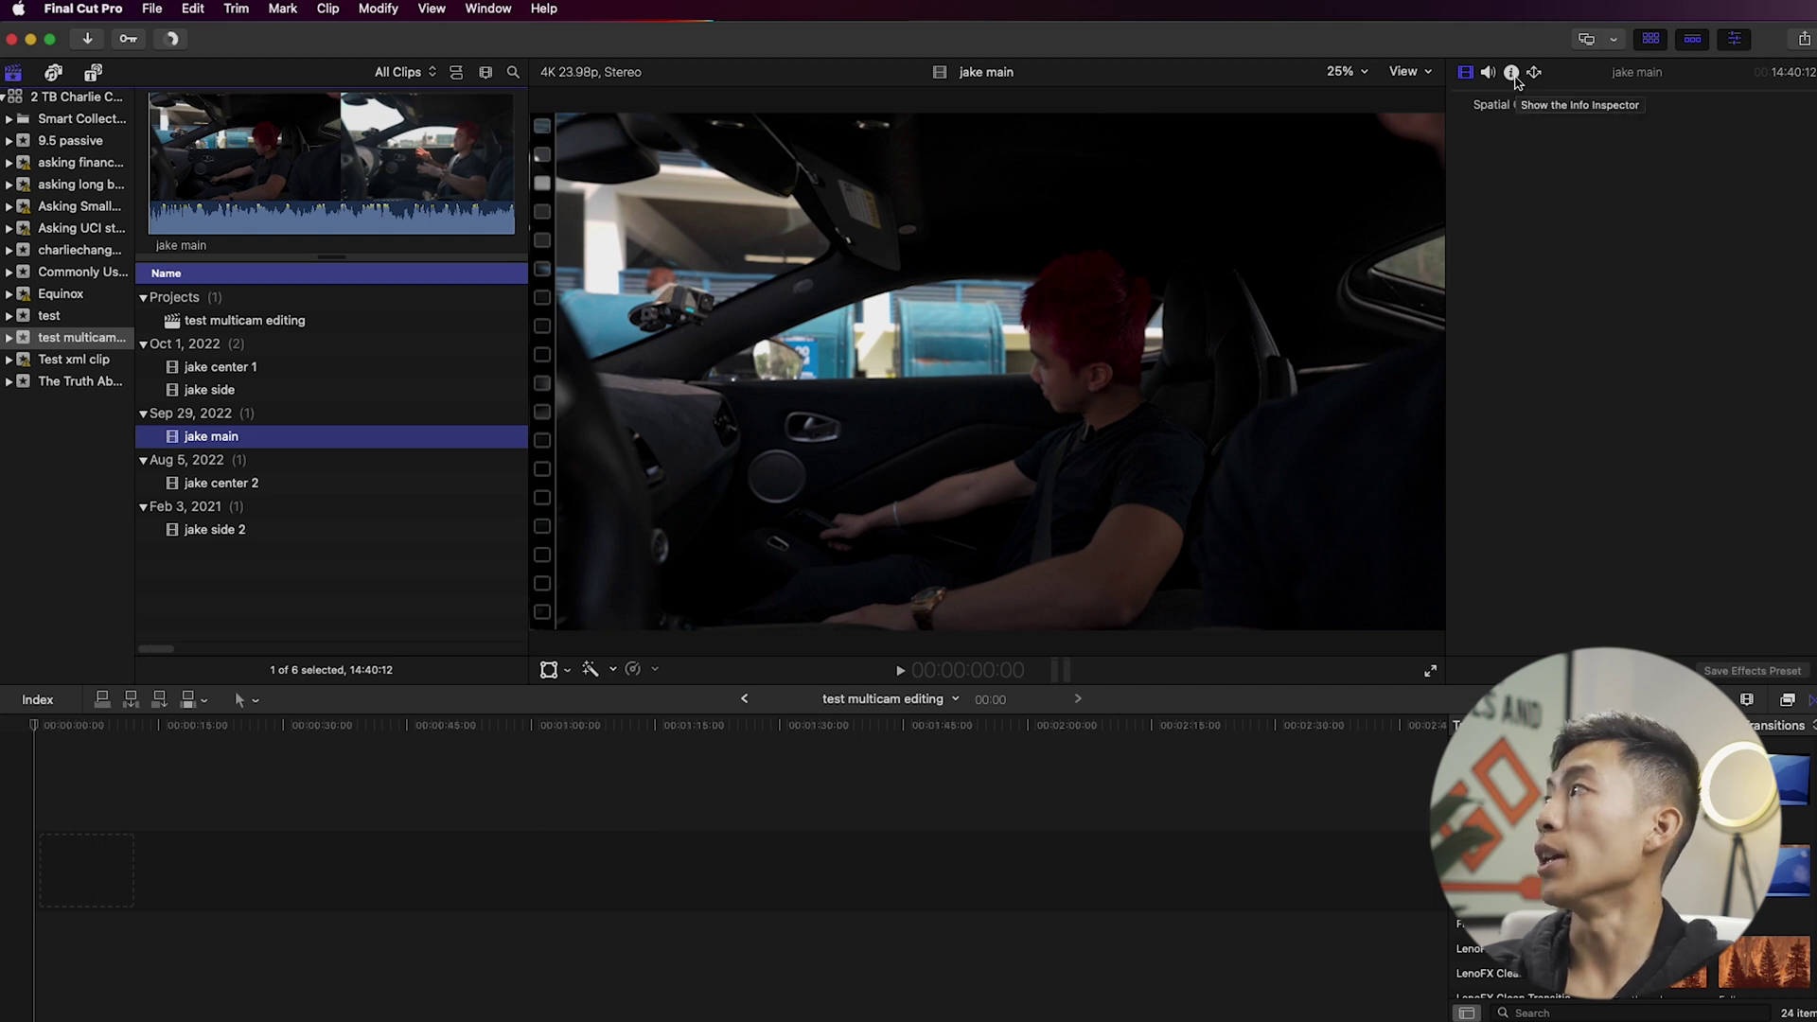
pyautogui.click(1512, 76)
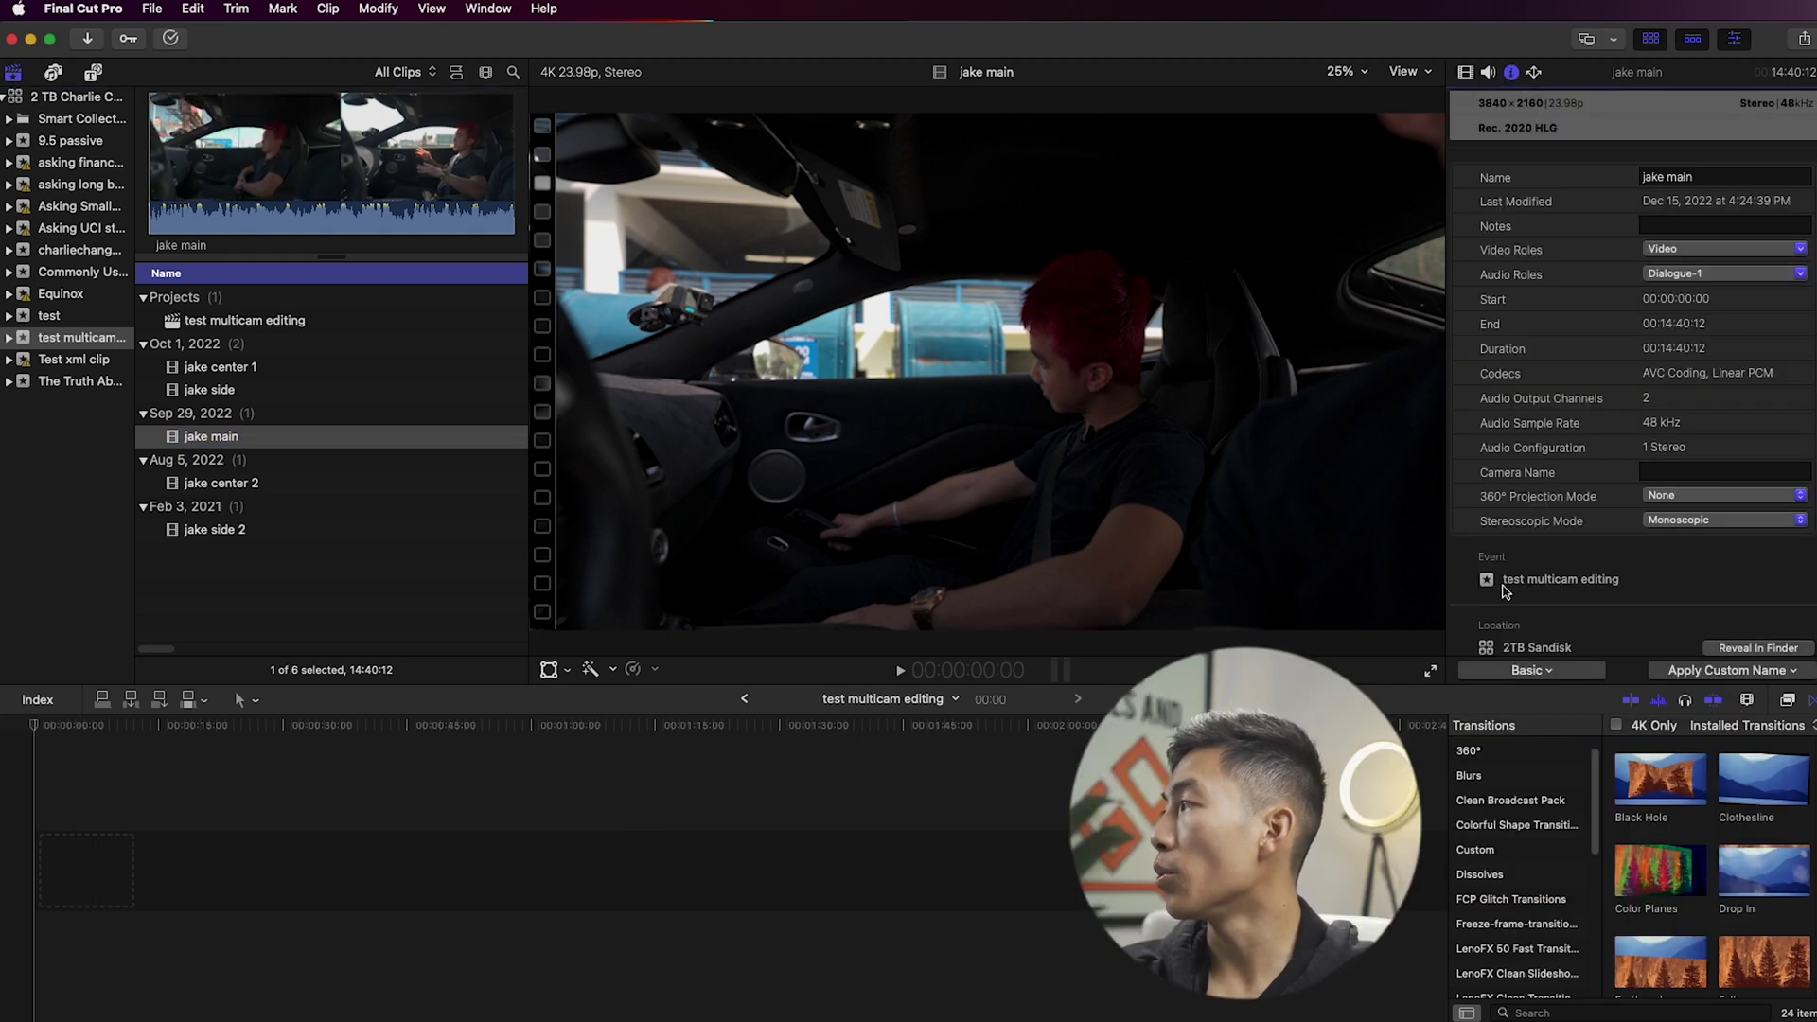
pyautogui.click(1535, 670)
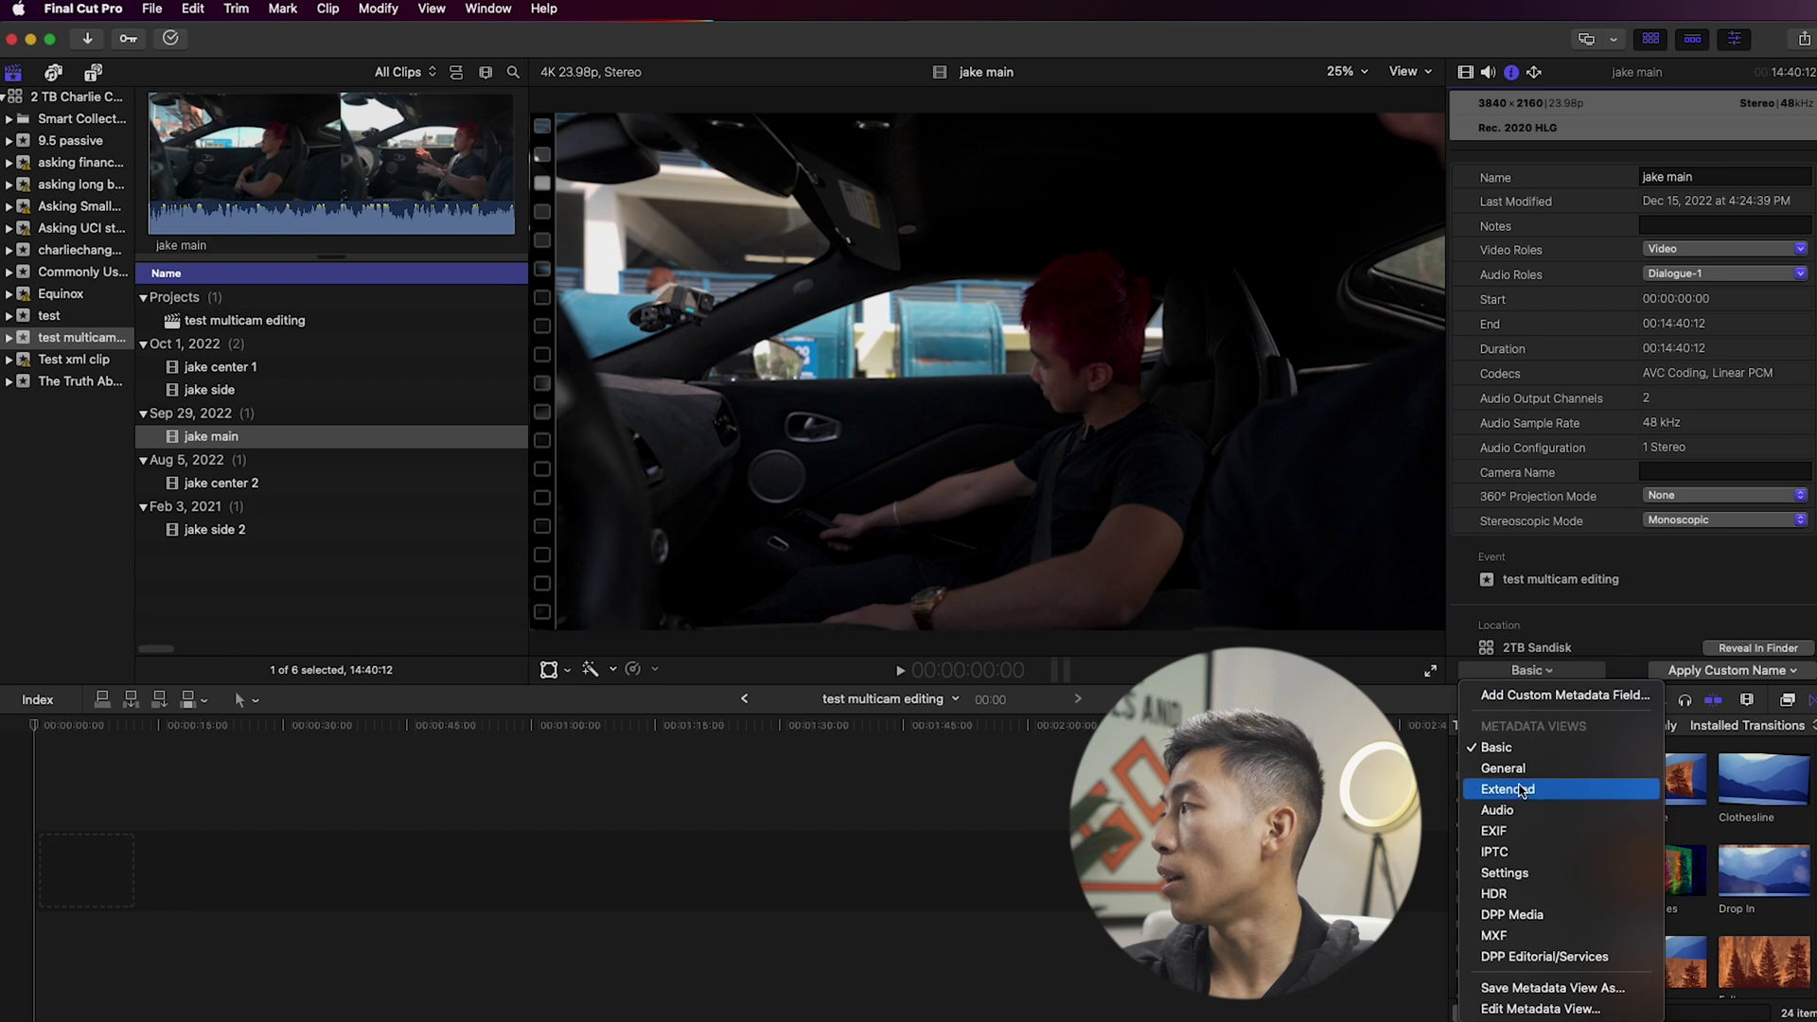
pyautogui.click(1509, 789)
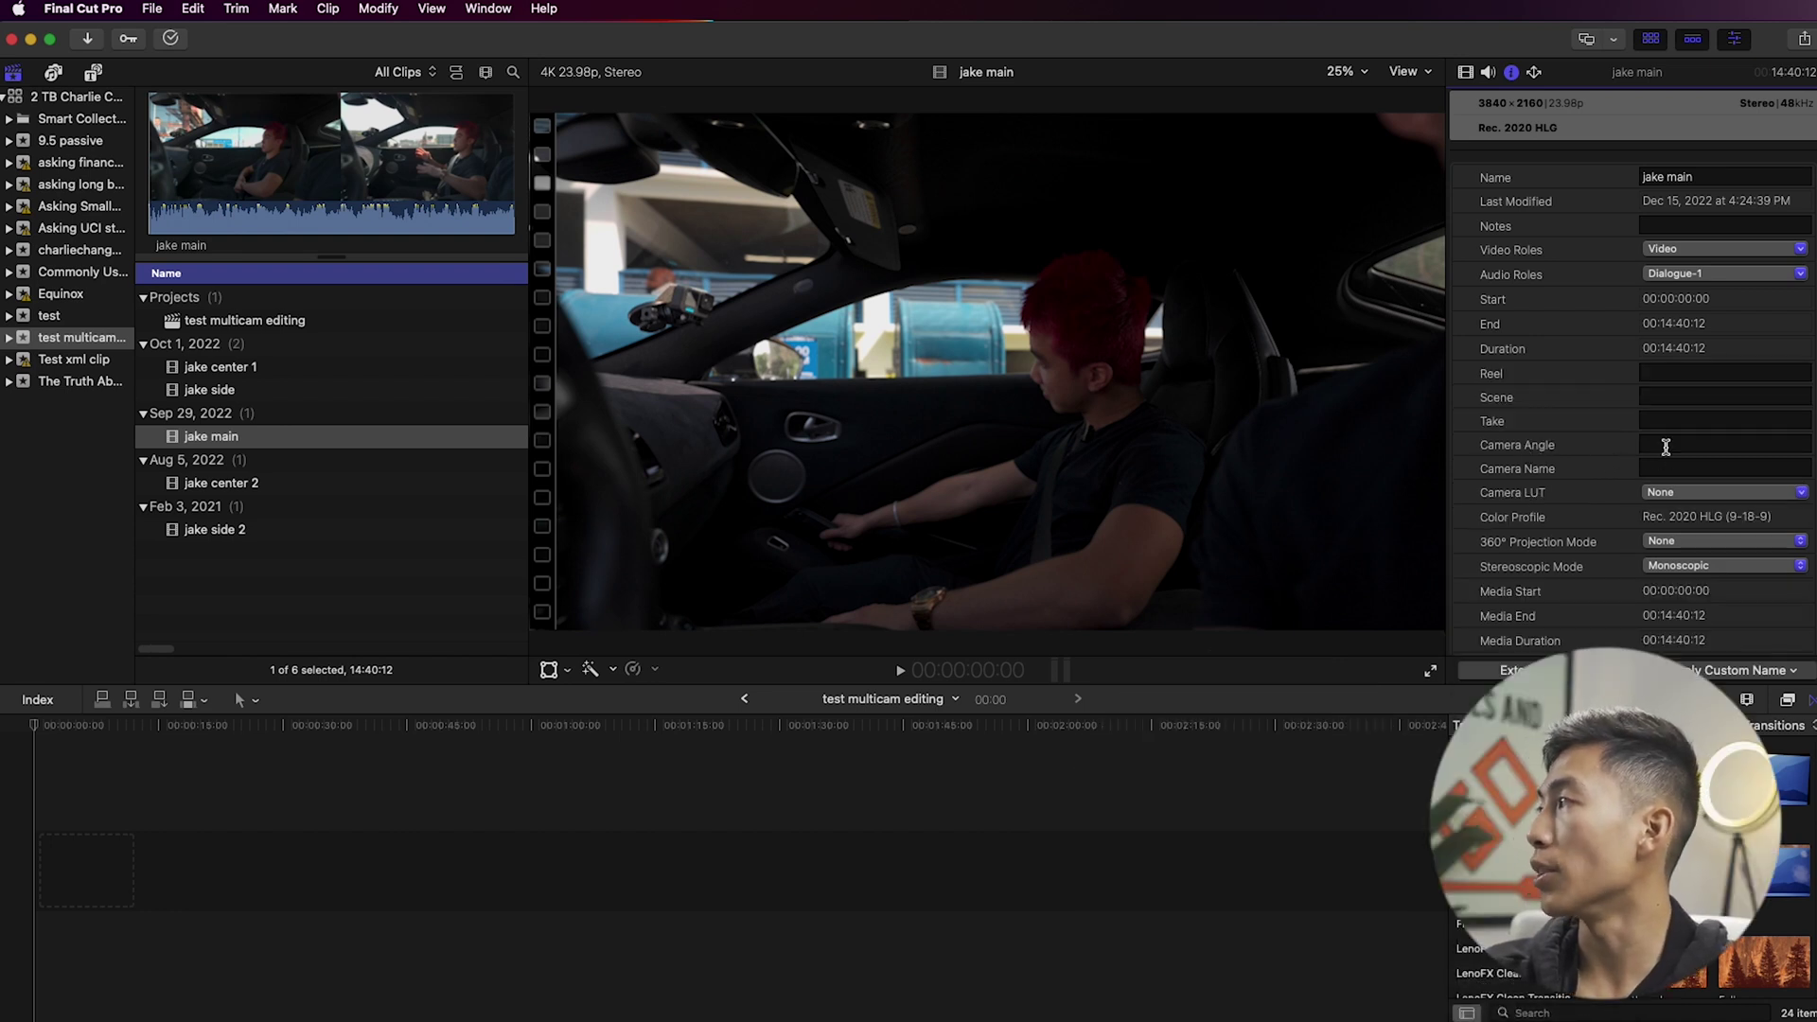
pyautogui.click(1683, 444)
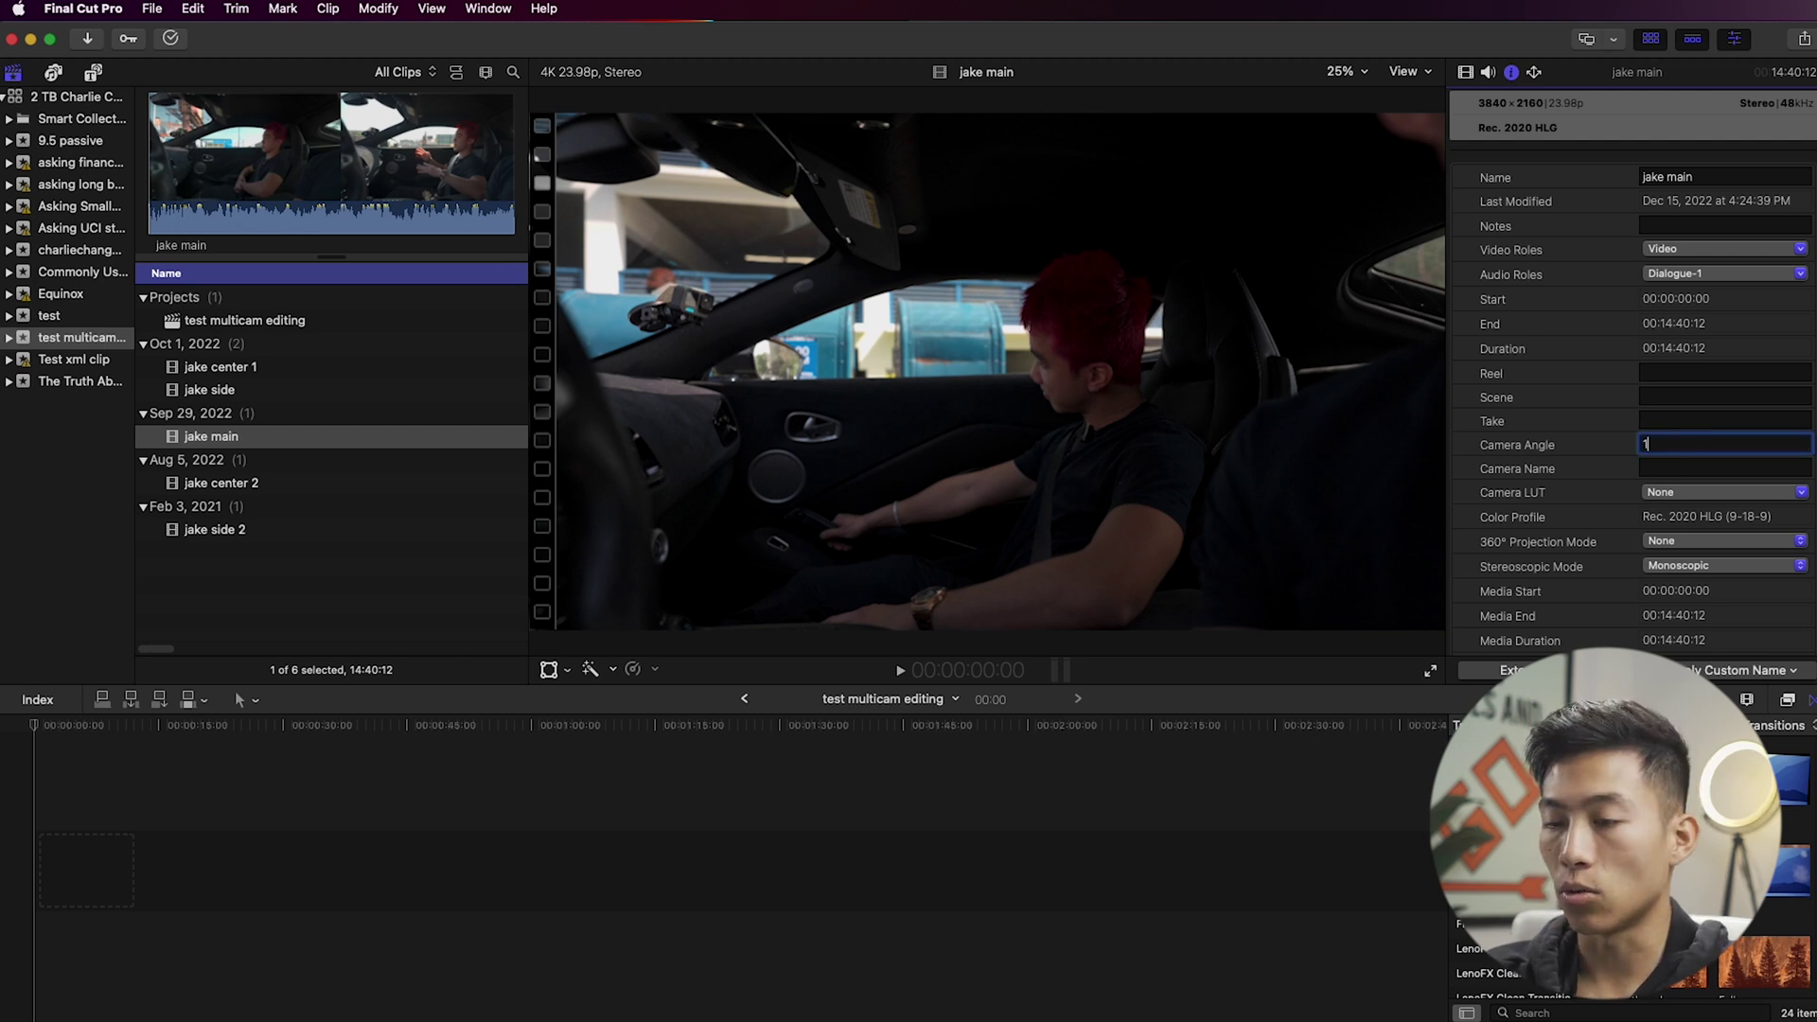
pyautogui.click(1678, 468)
pyautogui.write('Sony A')
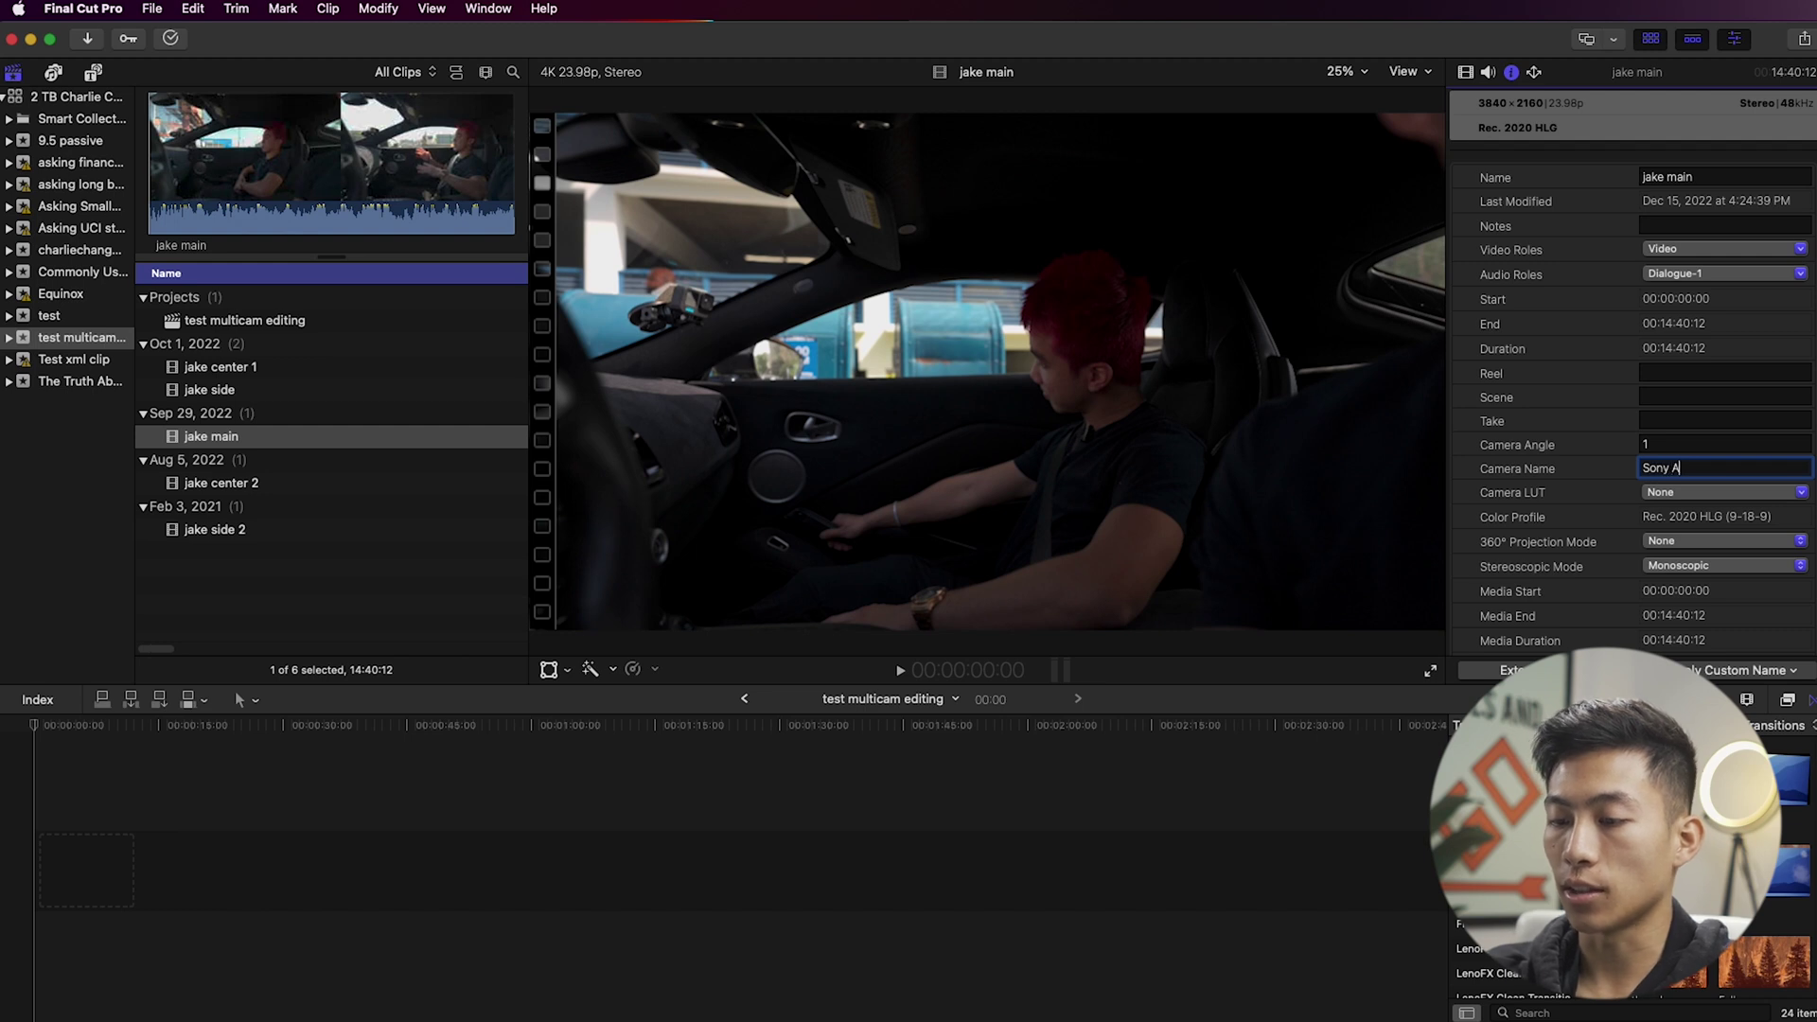
pyautogui.write('7SIII')
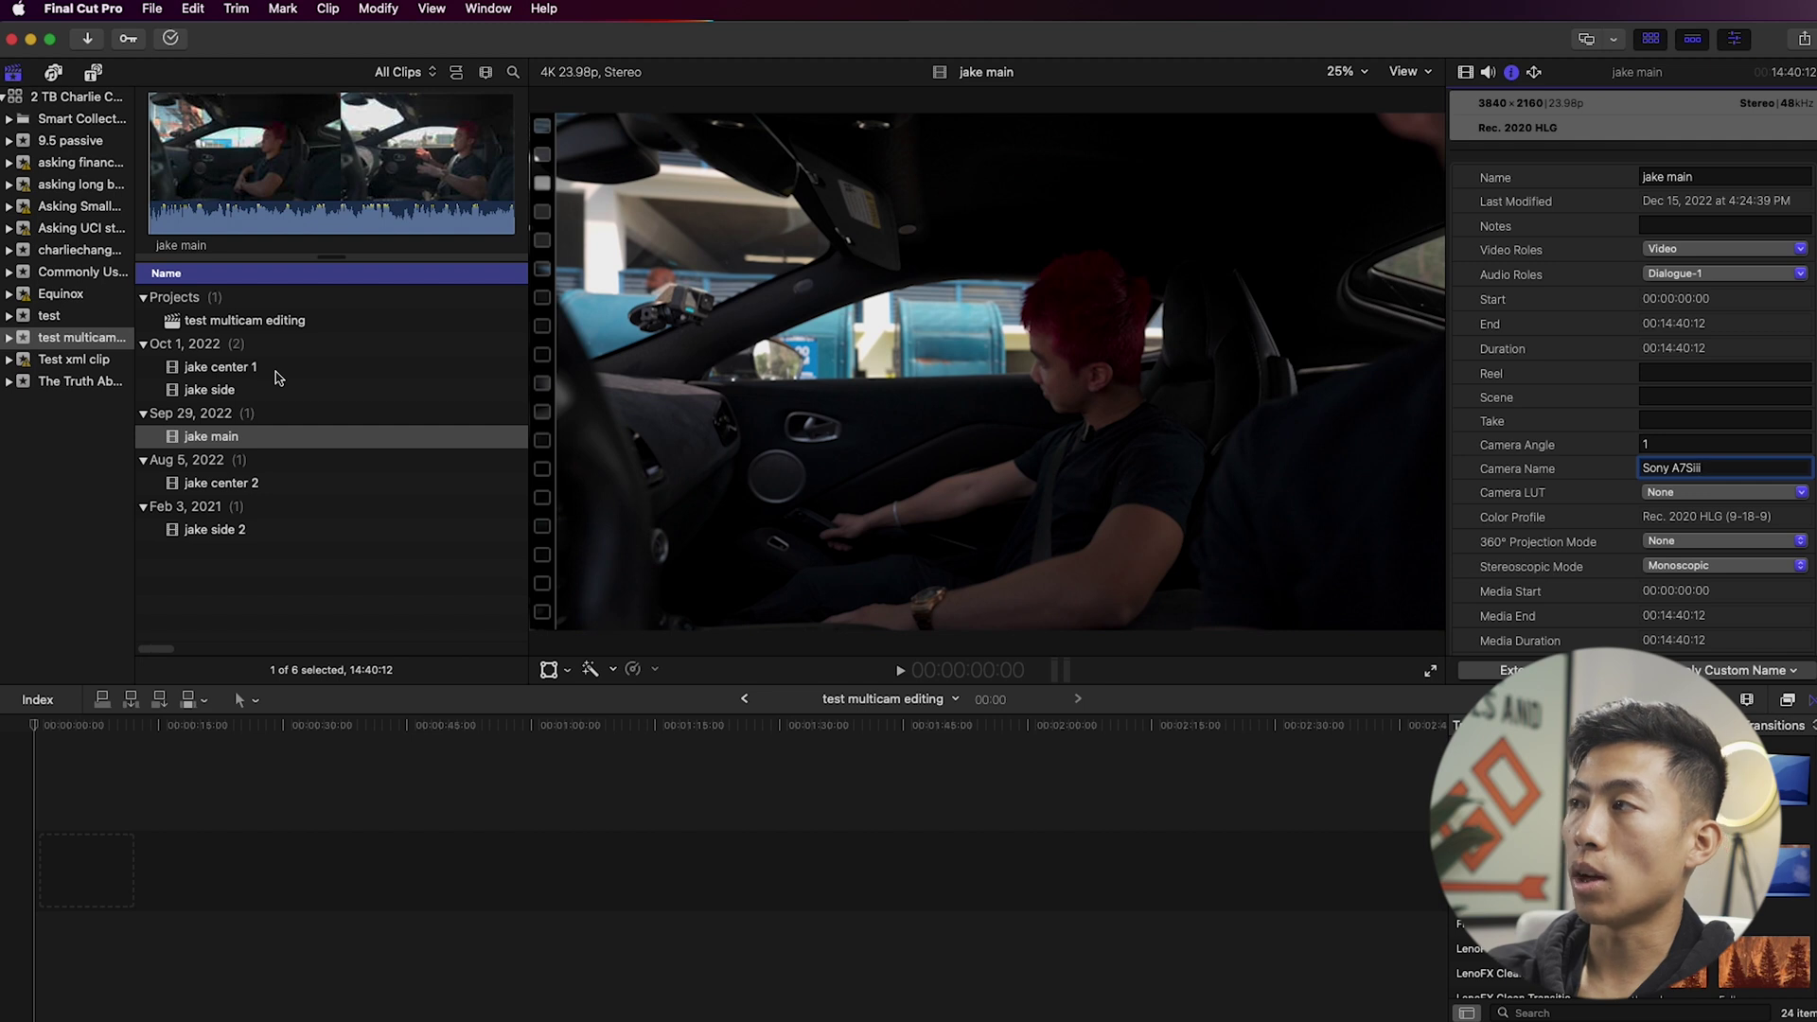
# Set jake center 1 and jake center 2 to camera angle 2, naming center 1's camera GoPro.
pyautogui.click(276, 375)
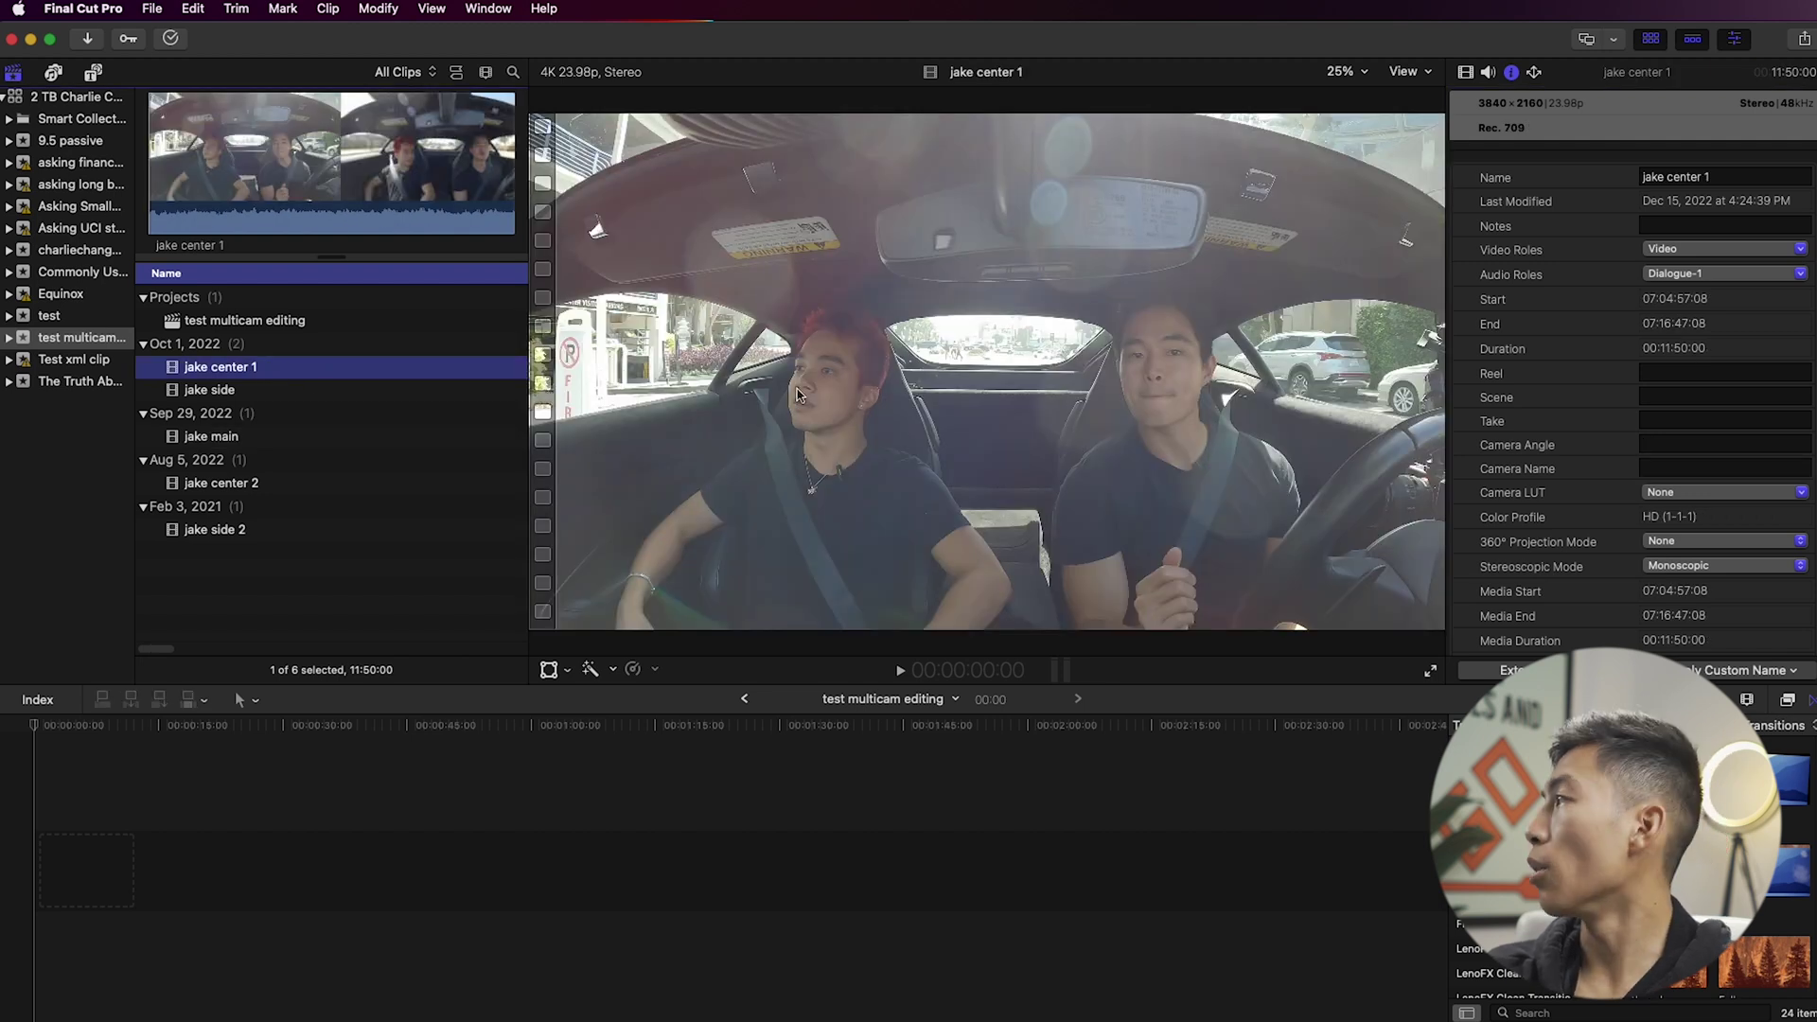
pyautogui.click(1649, 446)
pyautogui.write('2')
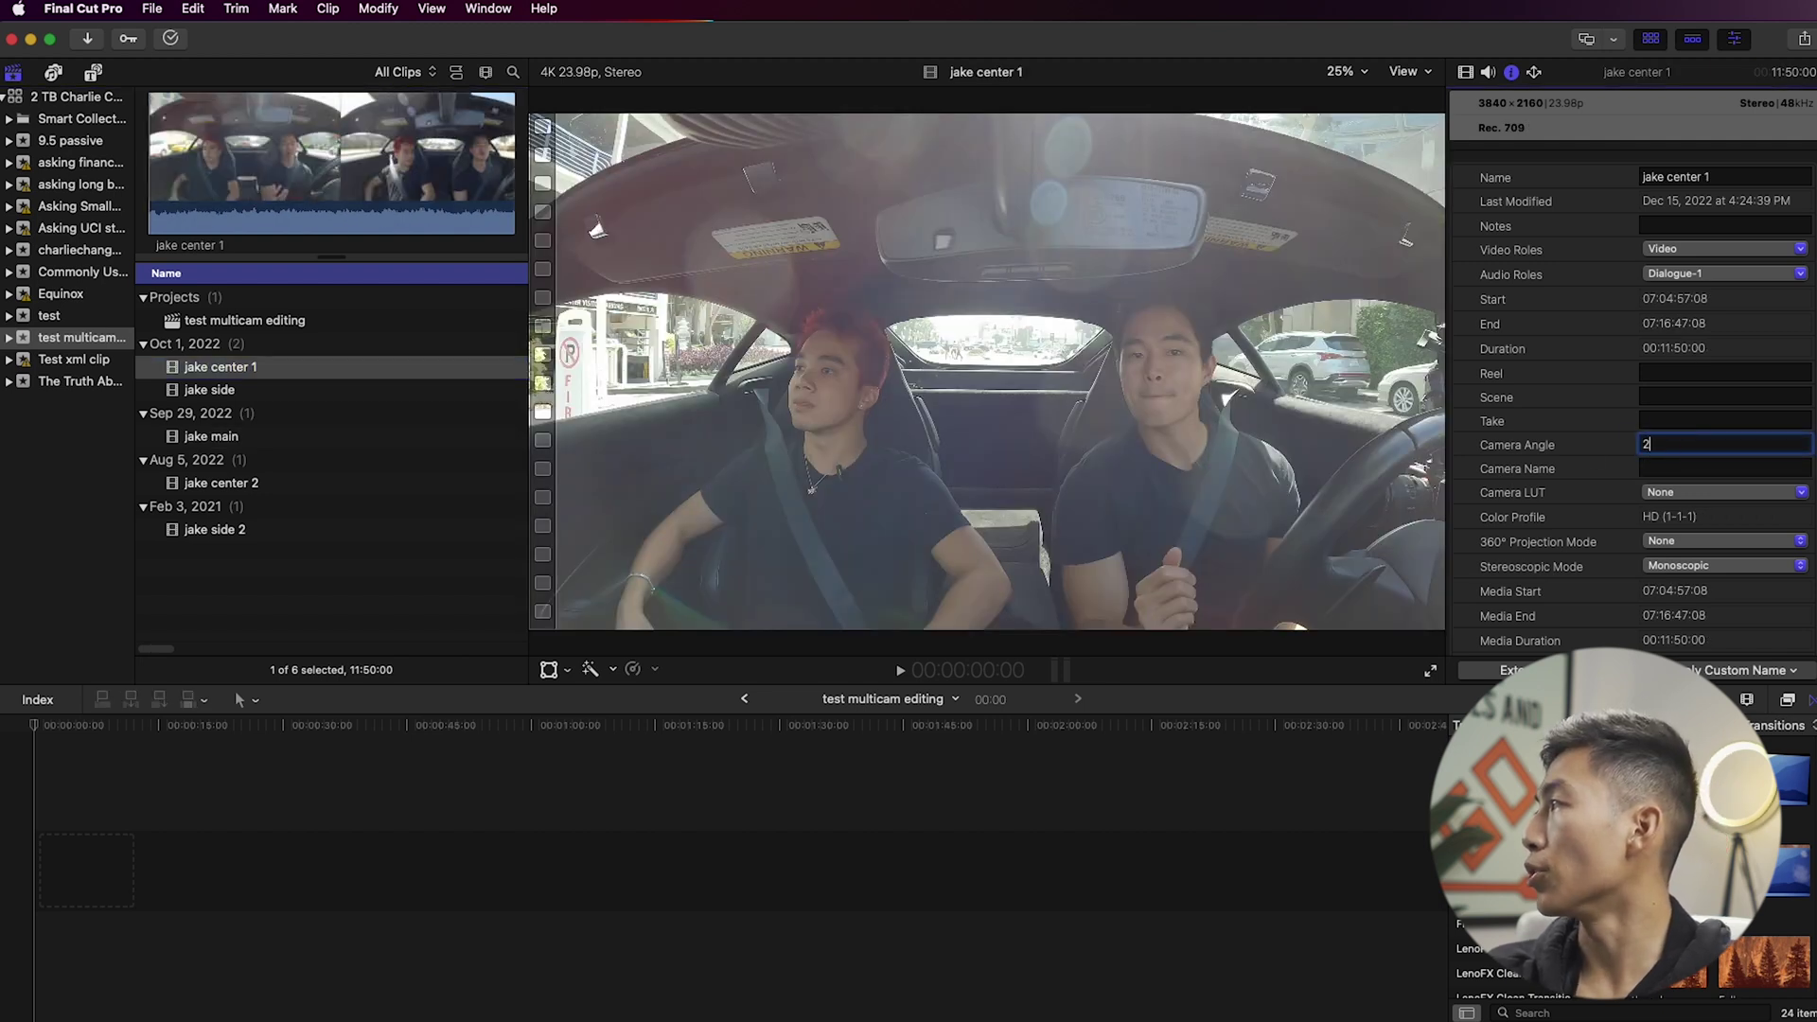
pyautogui.click(1687, 471)
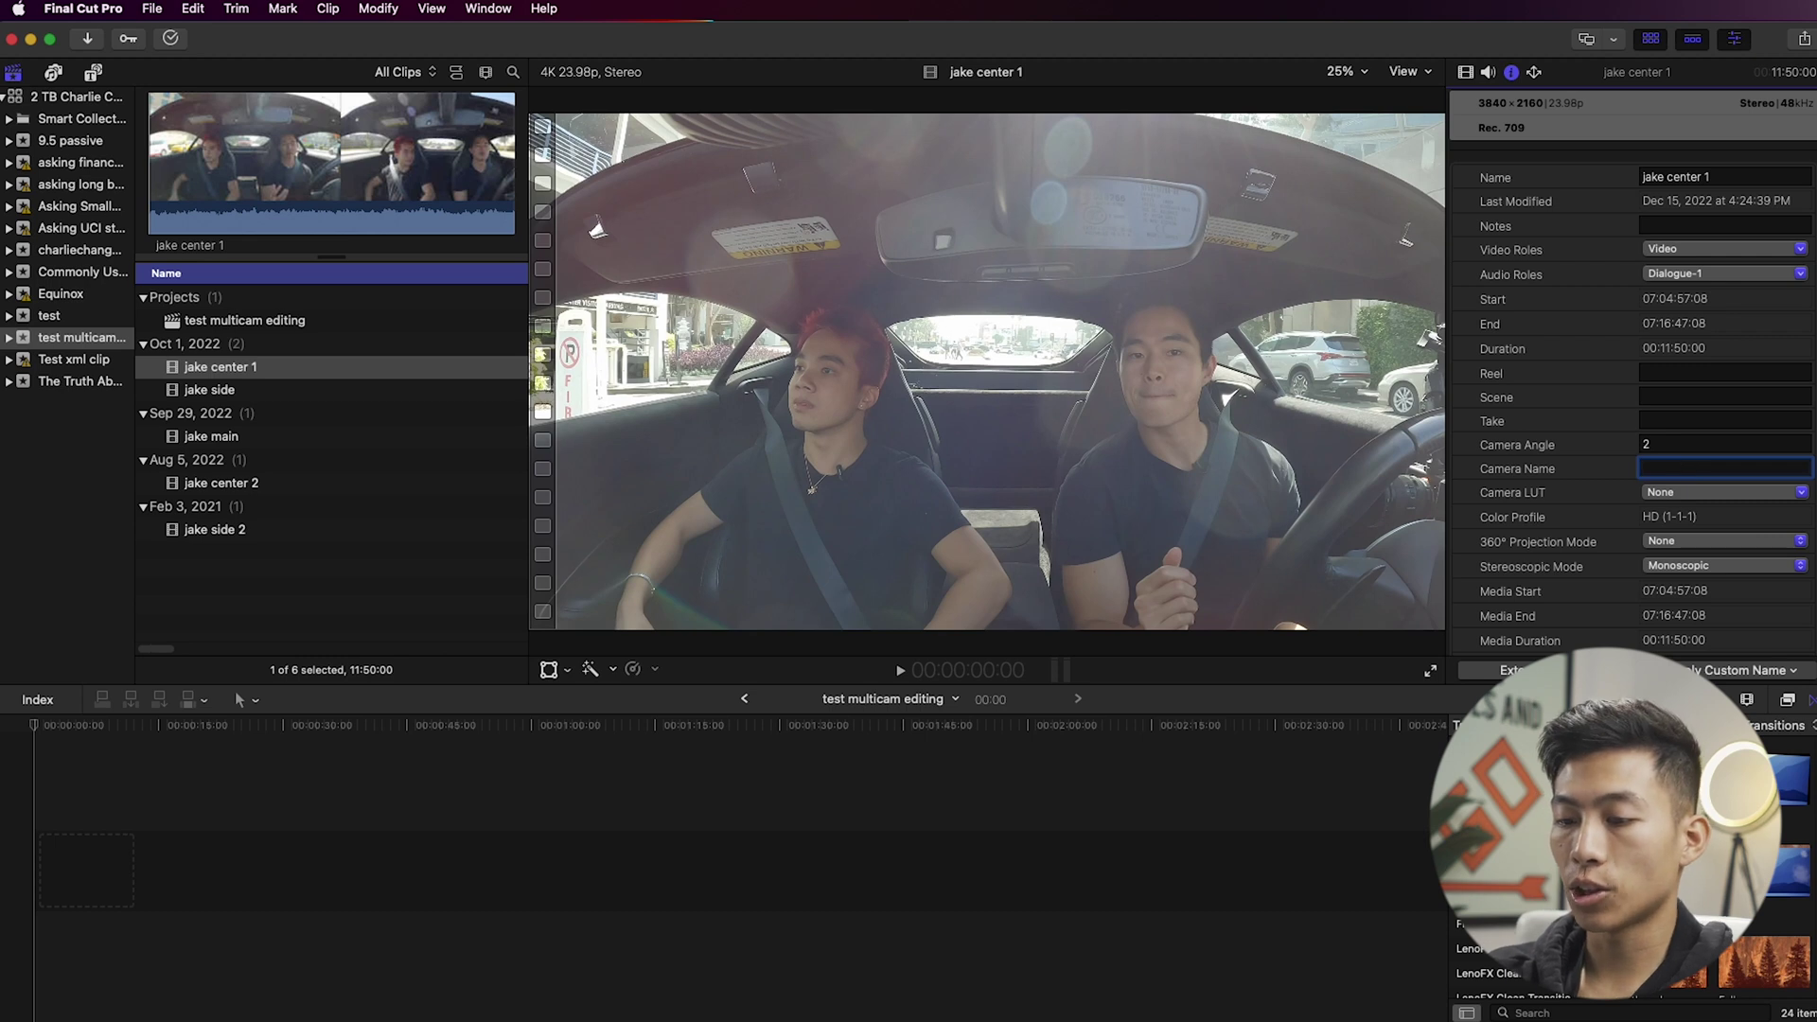
pyautogui.write('Gopr')
pyautogui.click(459, 483)
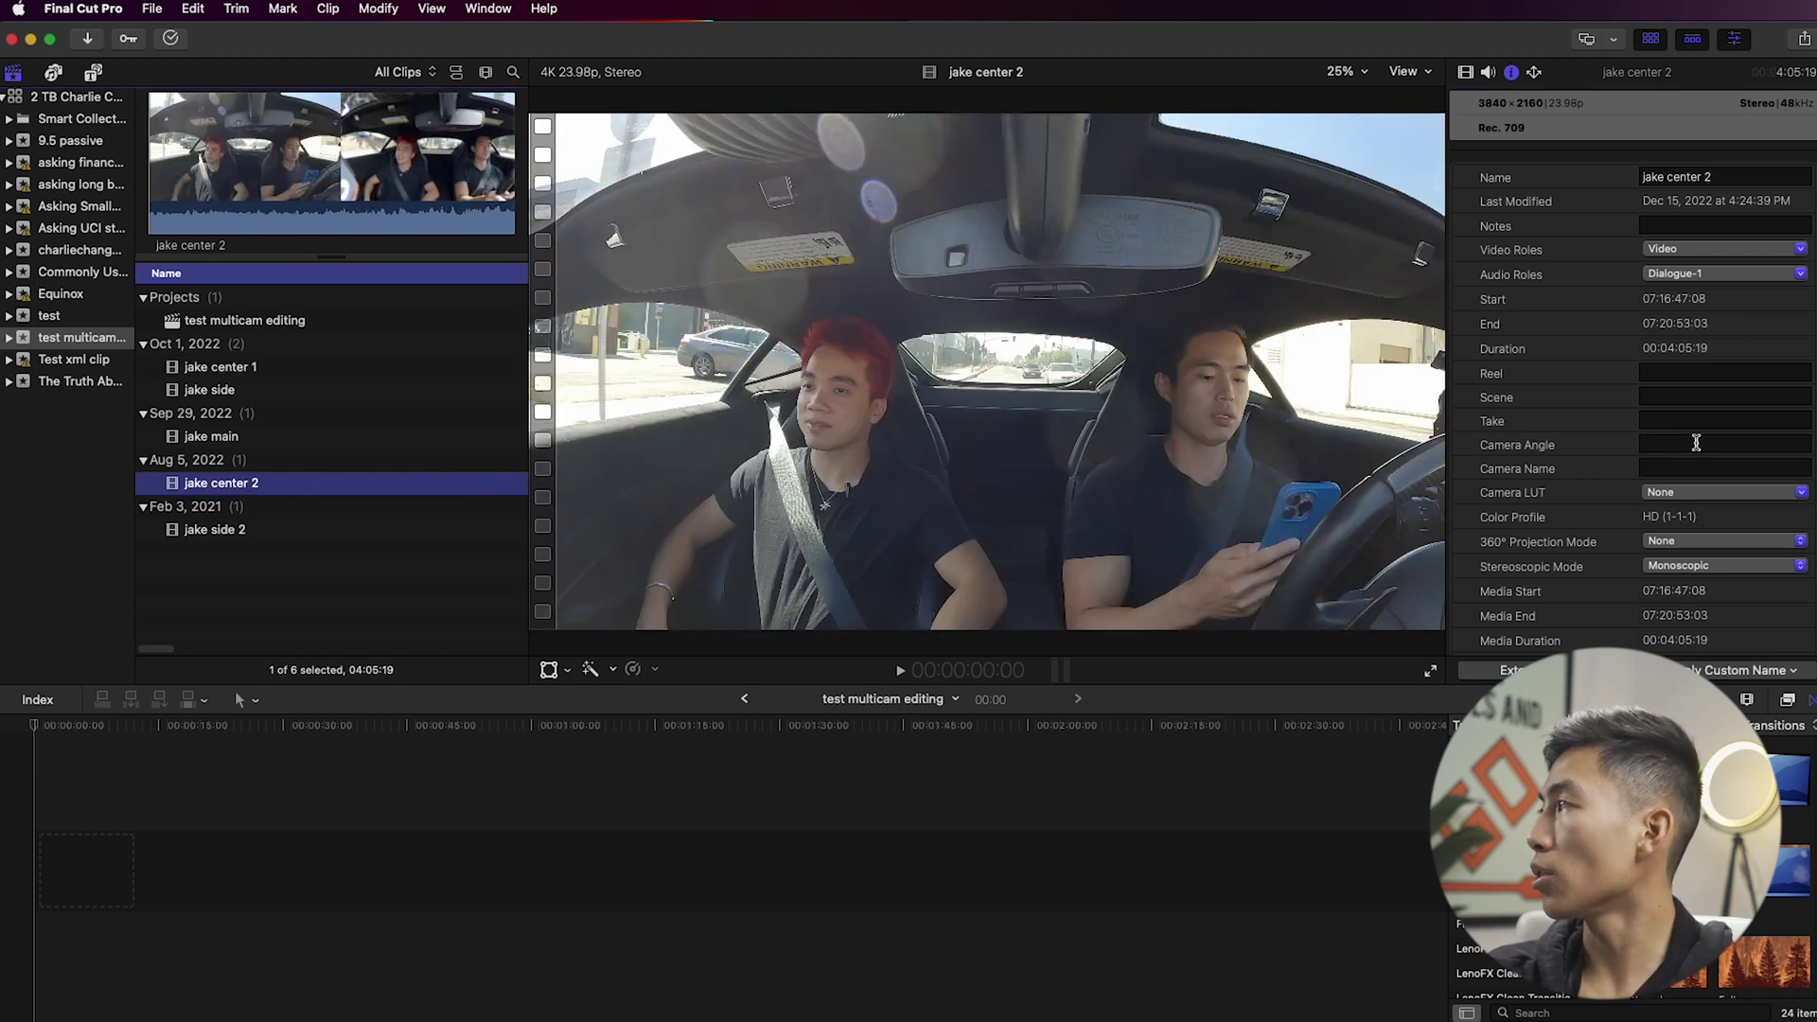
pyautogui.click(1699, 443)
pyautogui.write('2')
pyautogui.click(1687, 469)
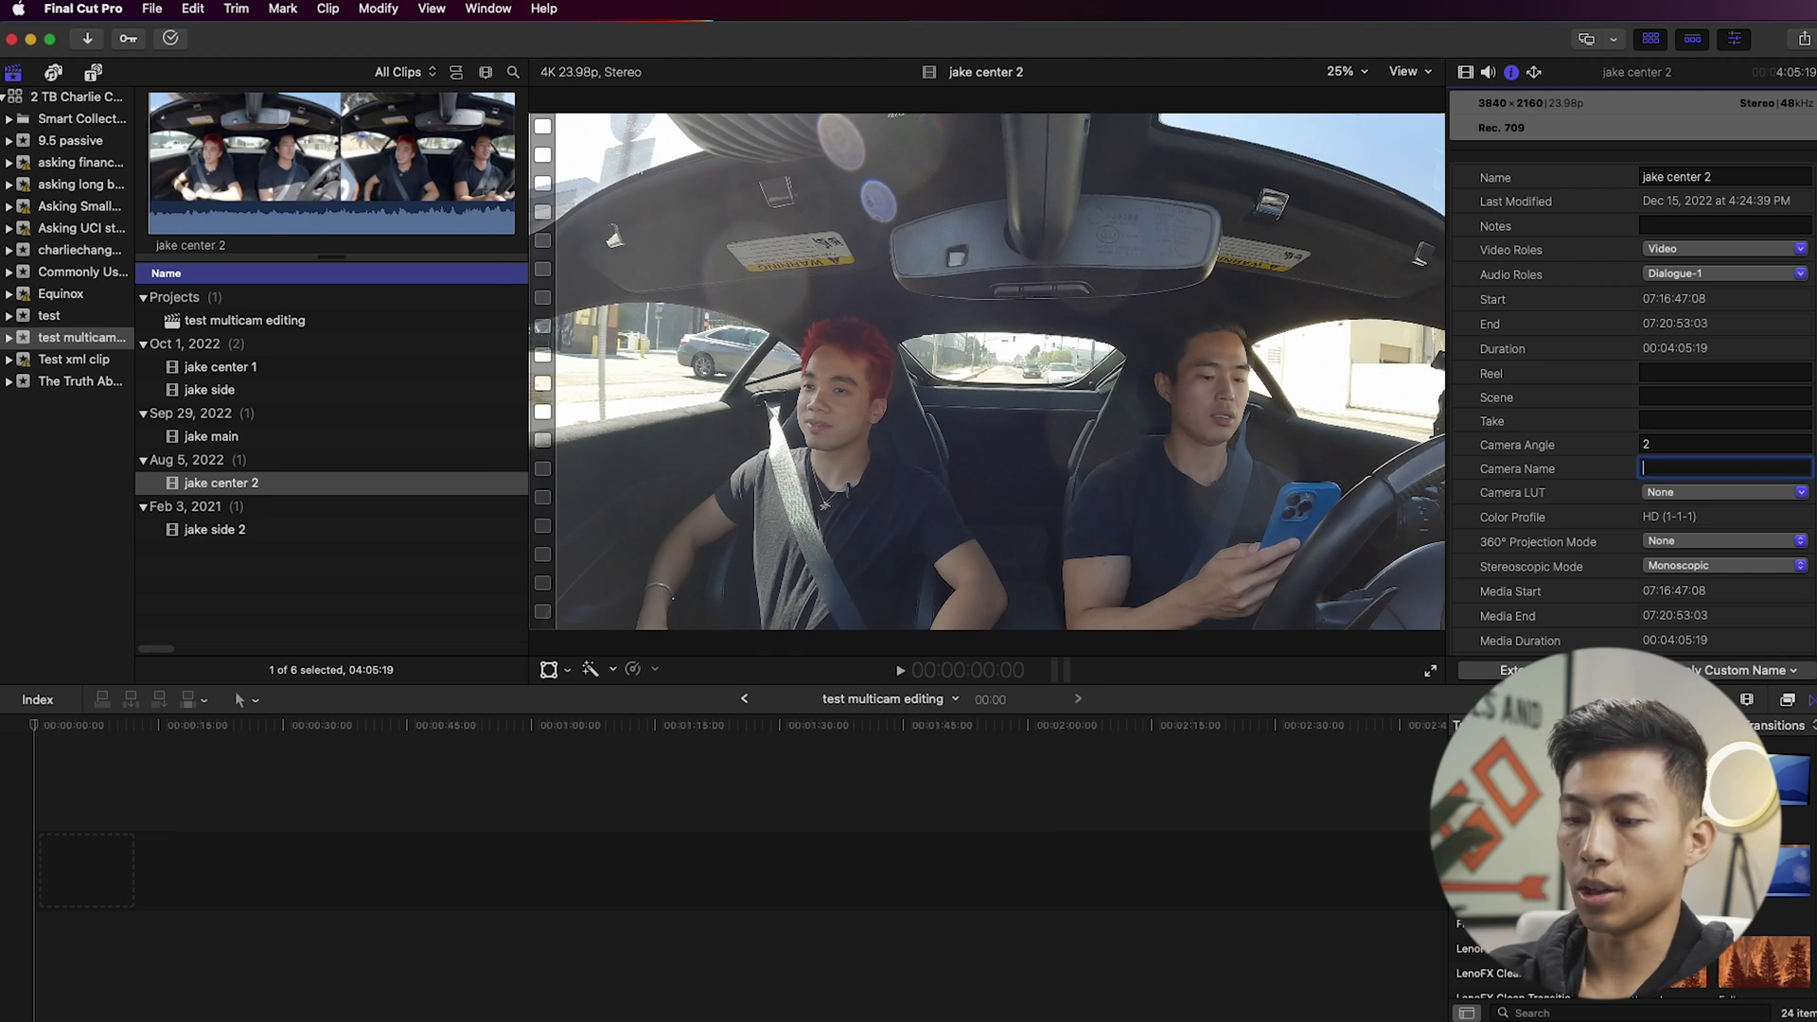
# Set jake side and jake side 2 to camera angle 3 with camera name GoPro.
pyautogui.click(240, 392)
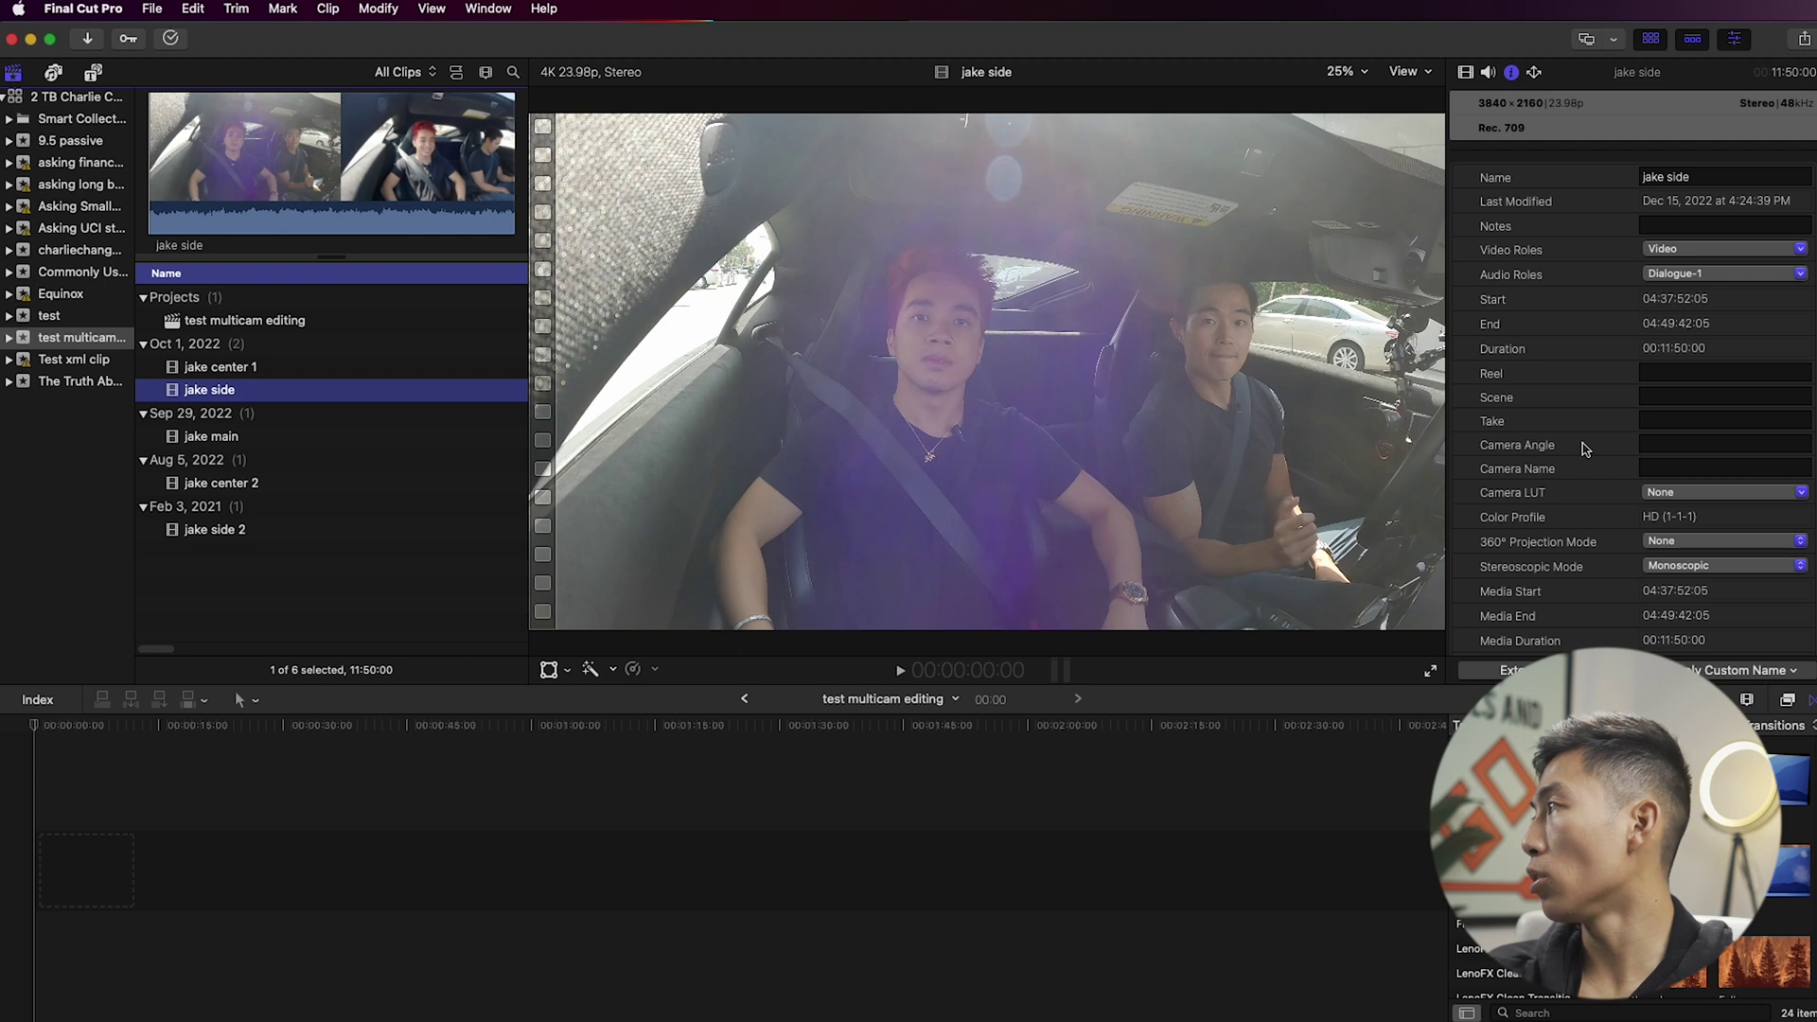
pyautogui.click(1656, 442)
pyautogui.write('3')
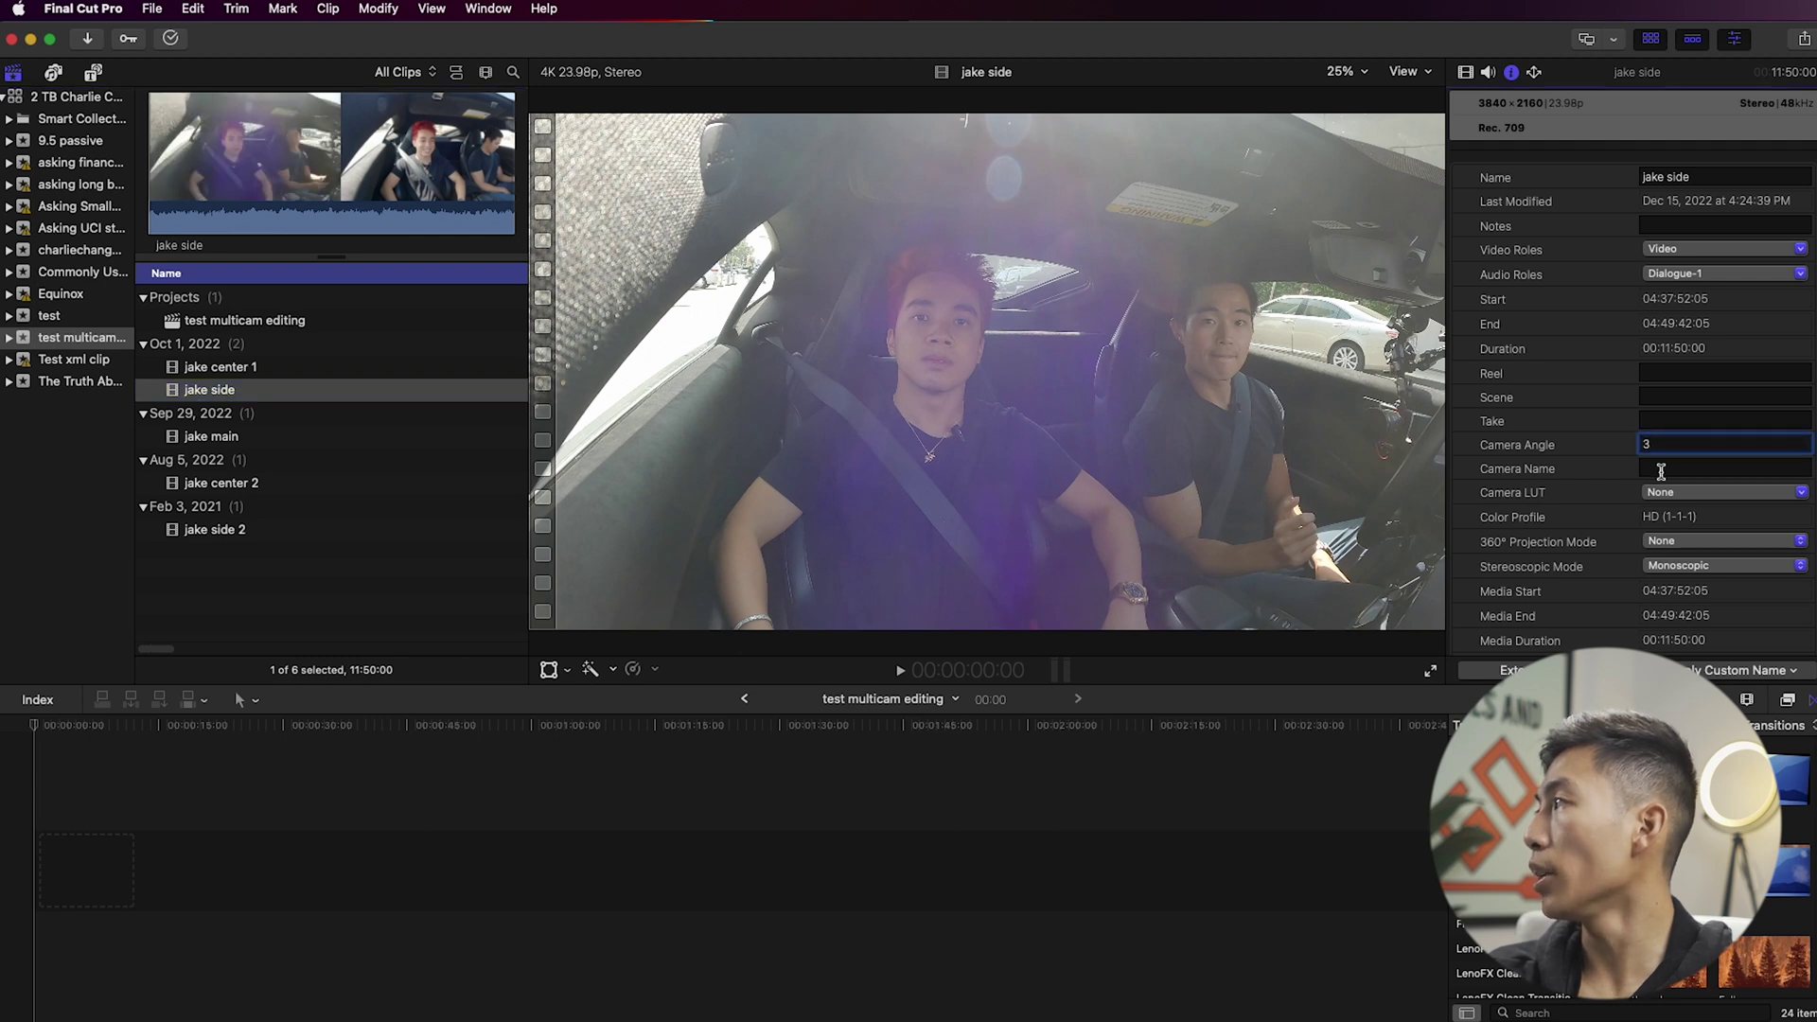
pyautogui.click(1661, 470)
pyautogui.write('GoPr')
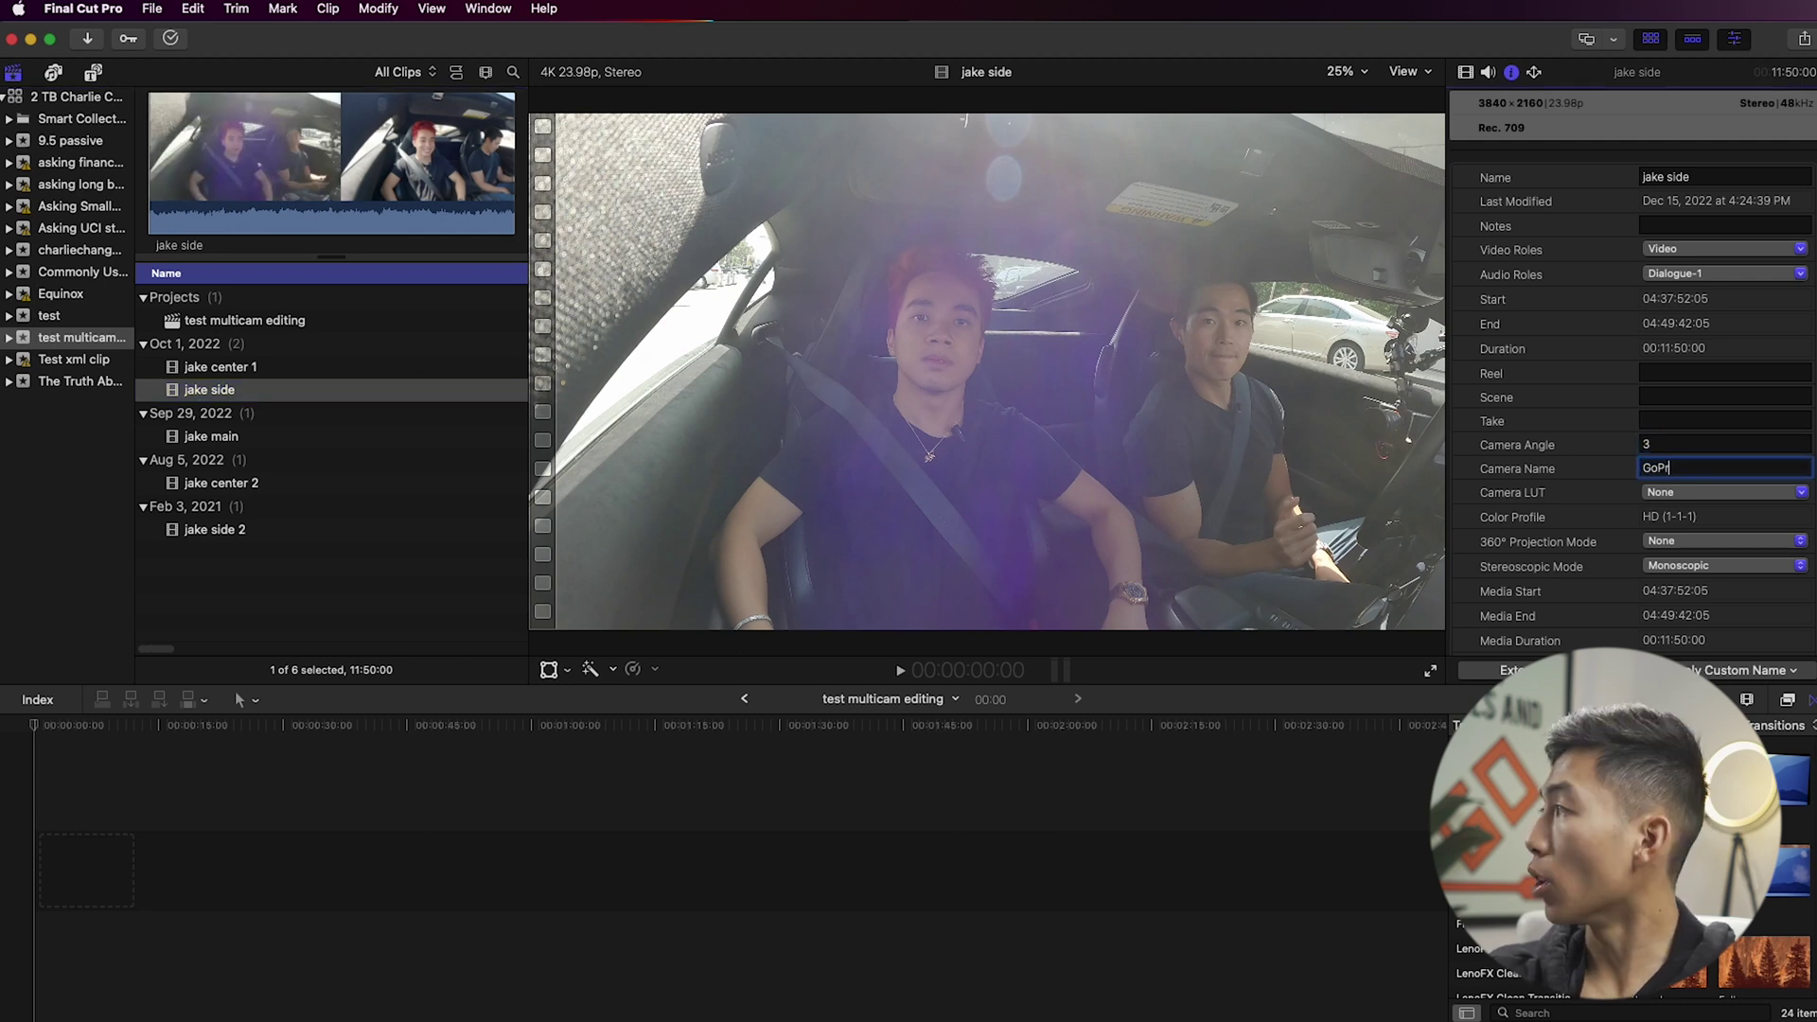
pyautogui.write('o')
pyautogui.click(305, 526)
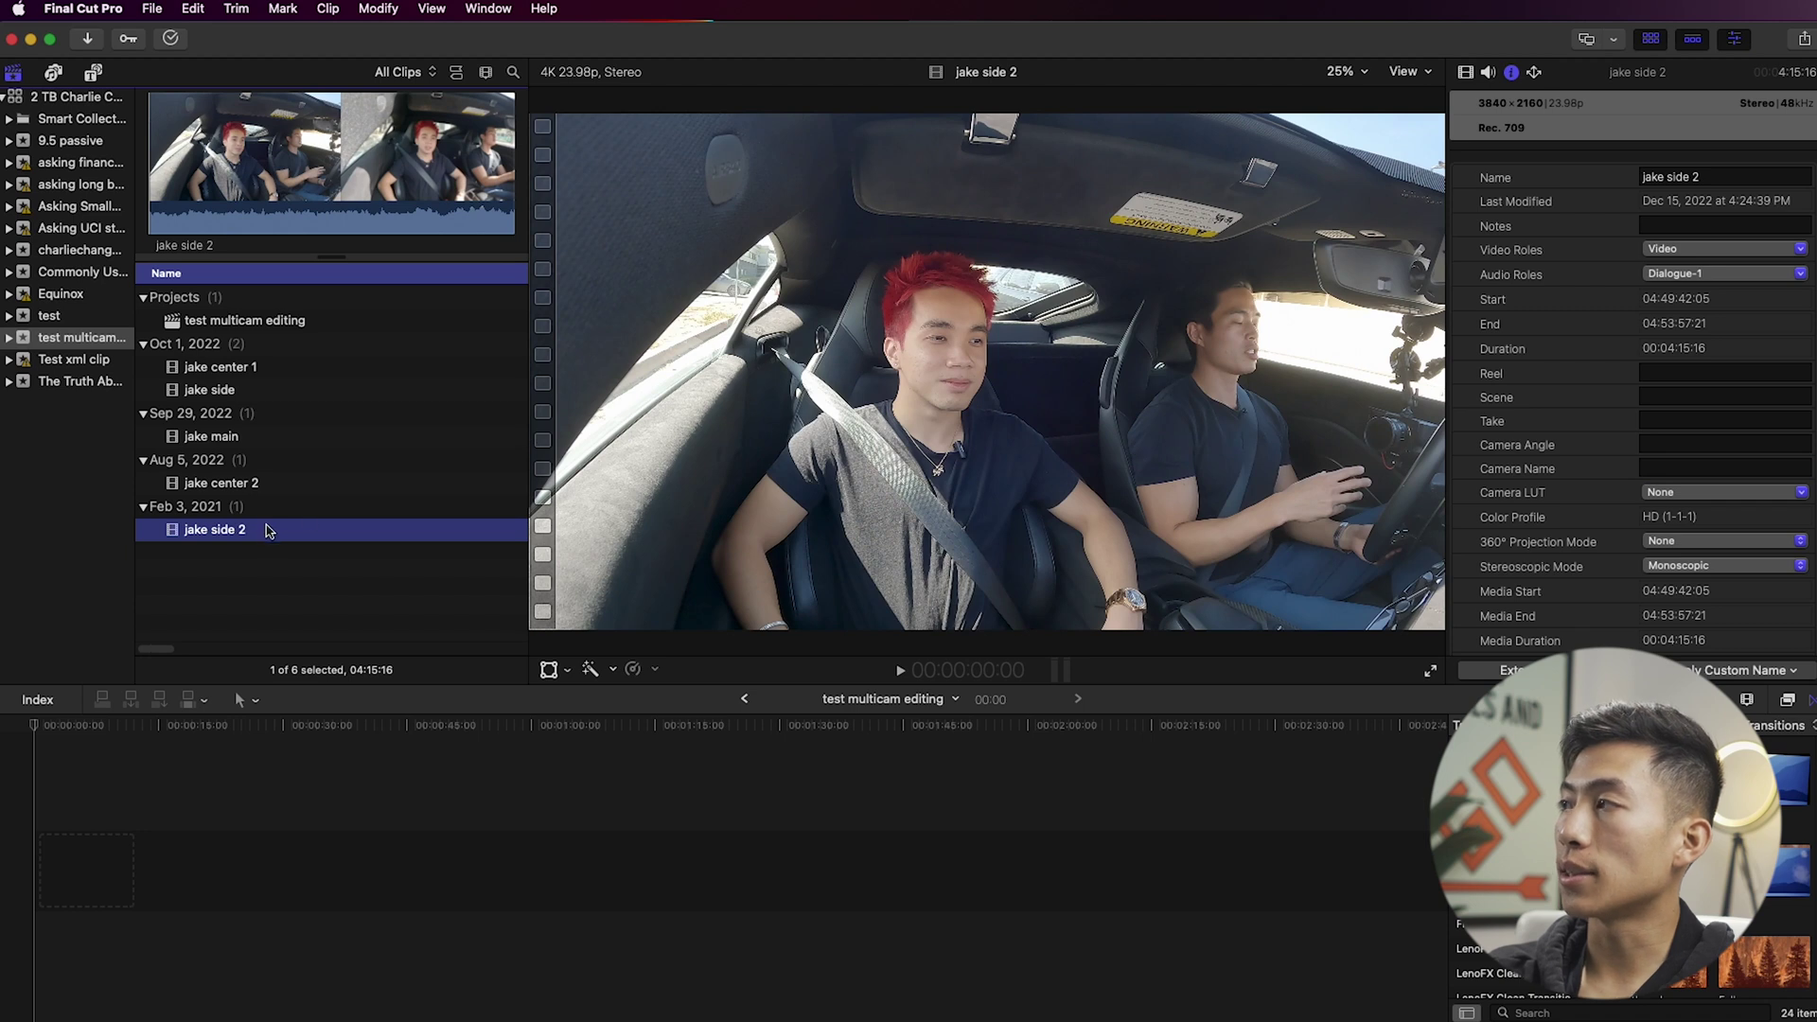
pyautogui.click(1668, 443)
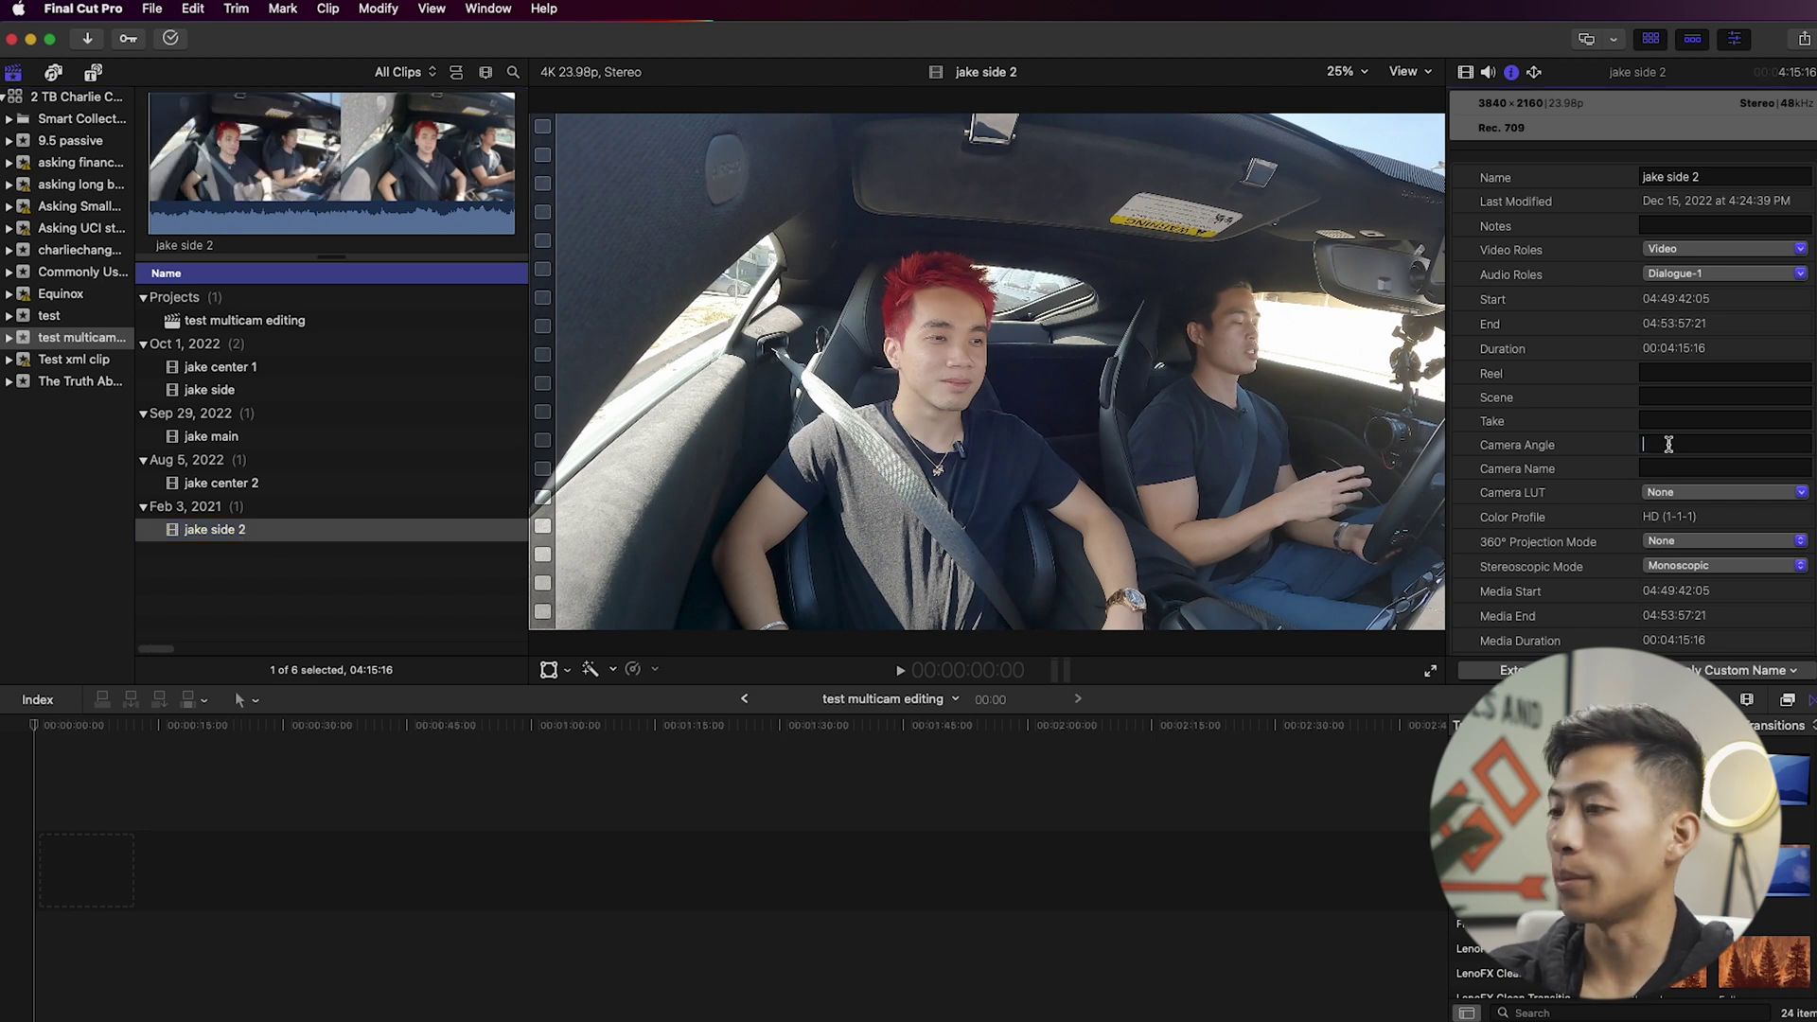
pyautogui.write('3')
pyautogui.click(1679, 470)
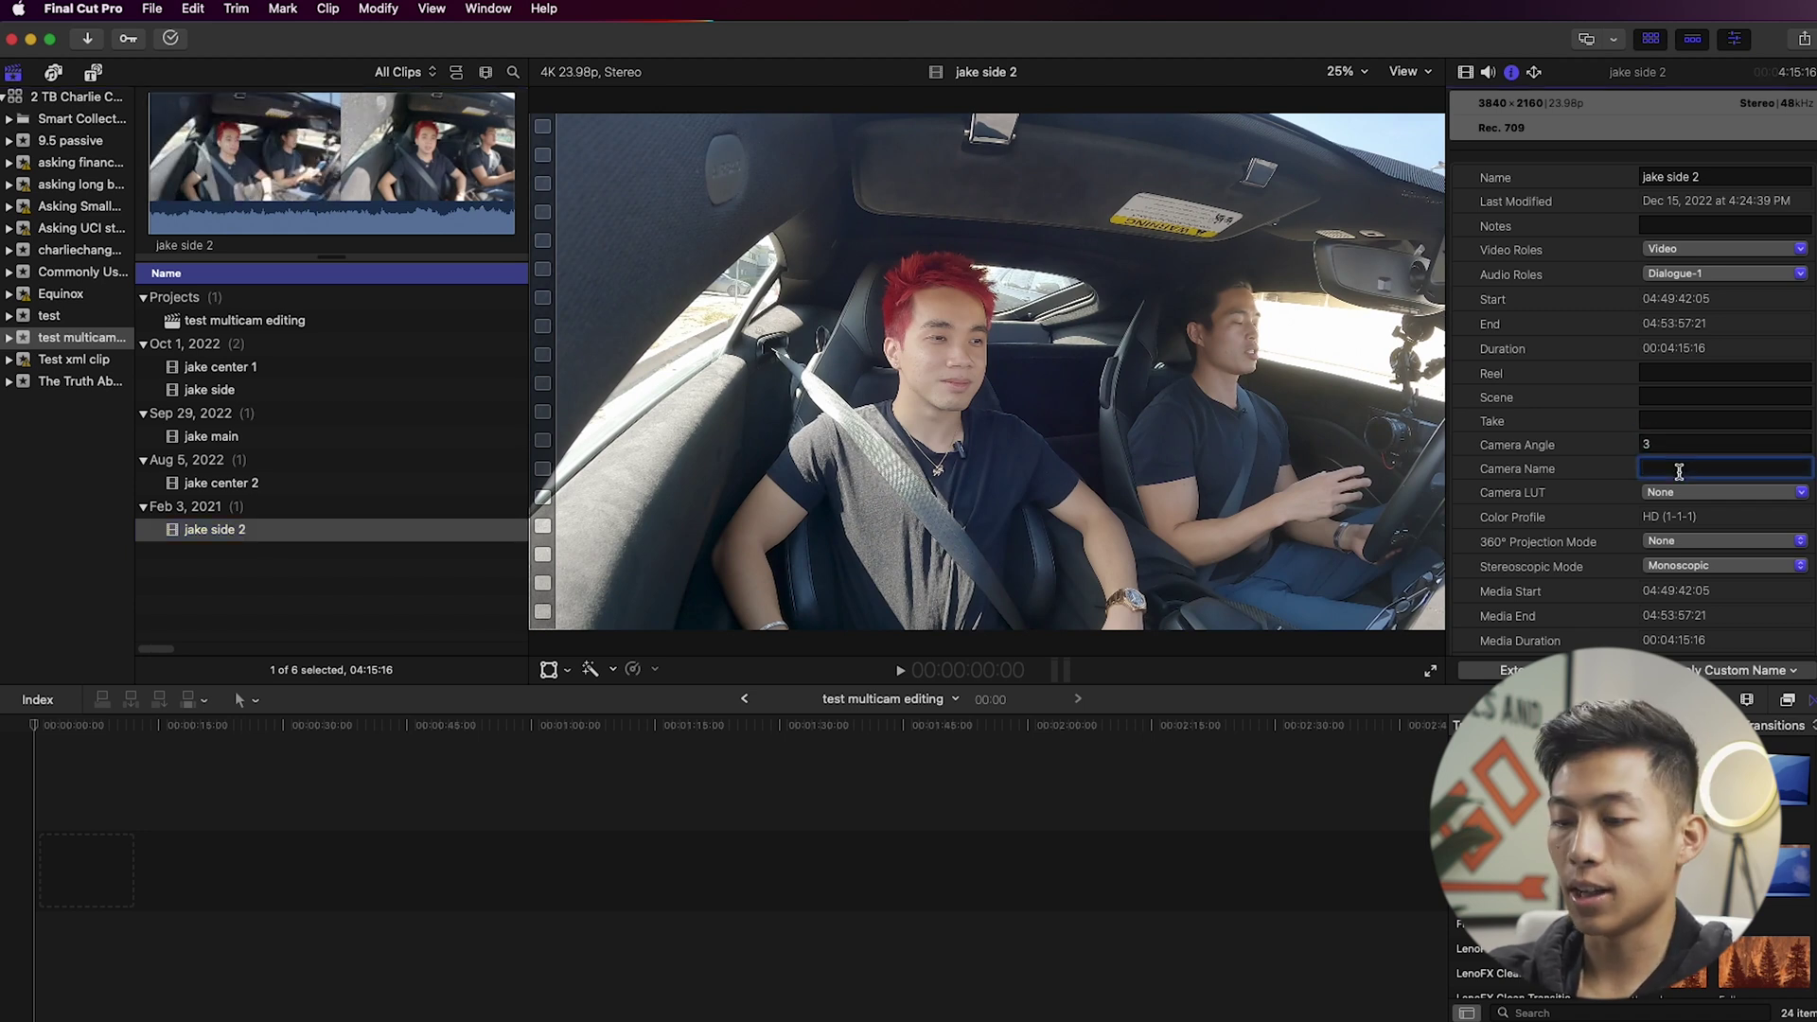
pyautogui.write('GoPro')
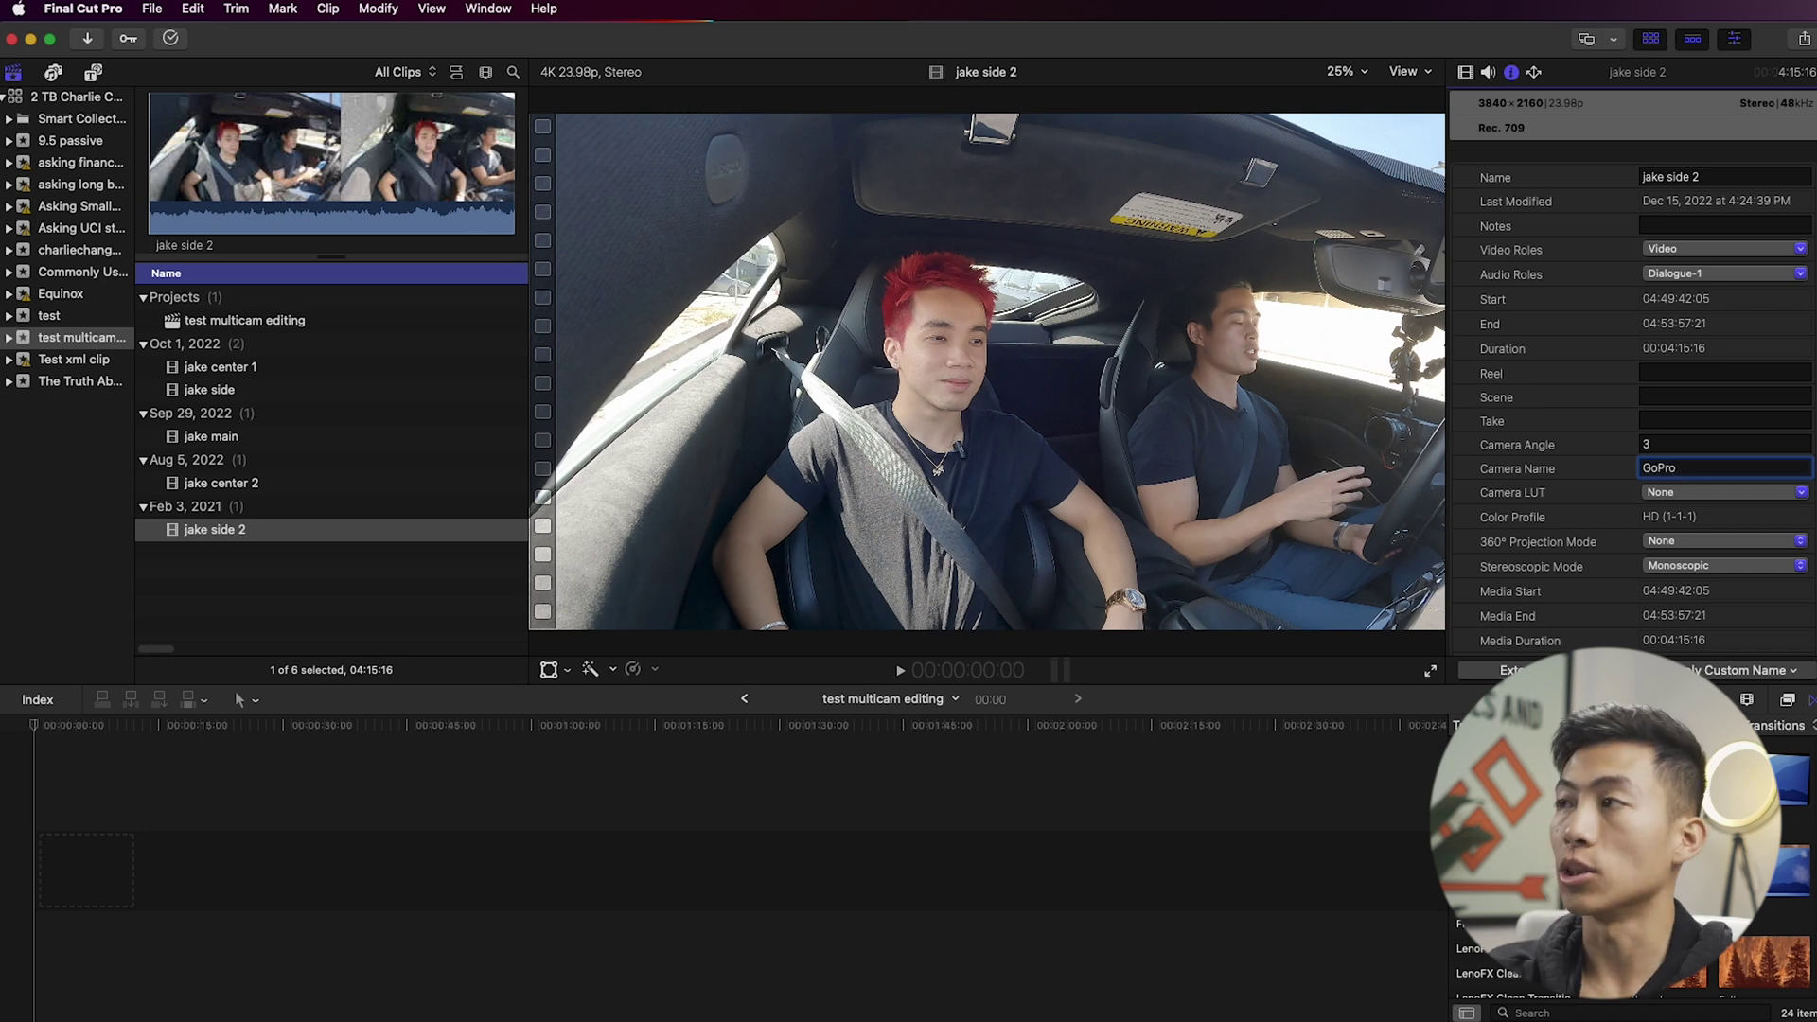
pyautogui.press('Return')
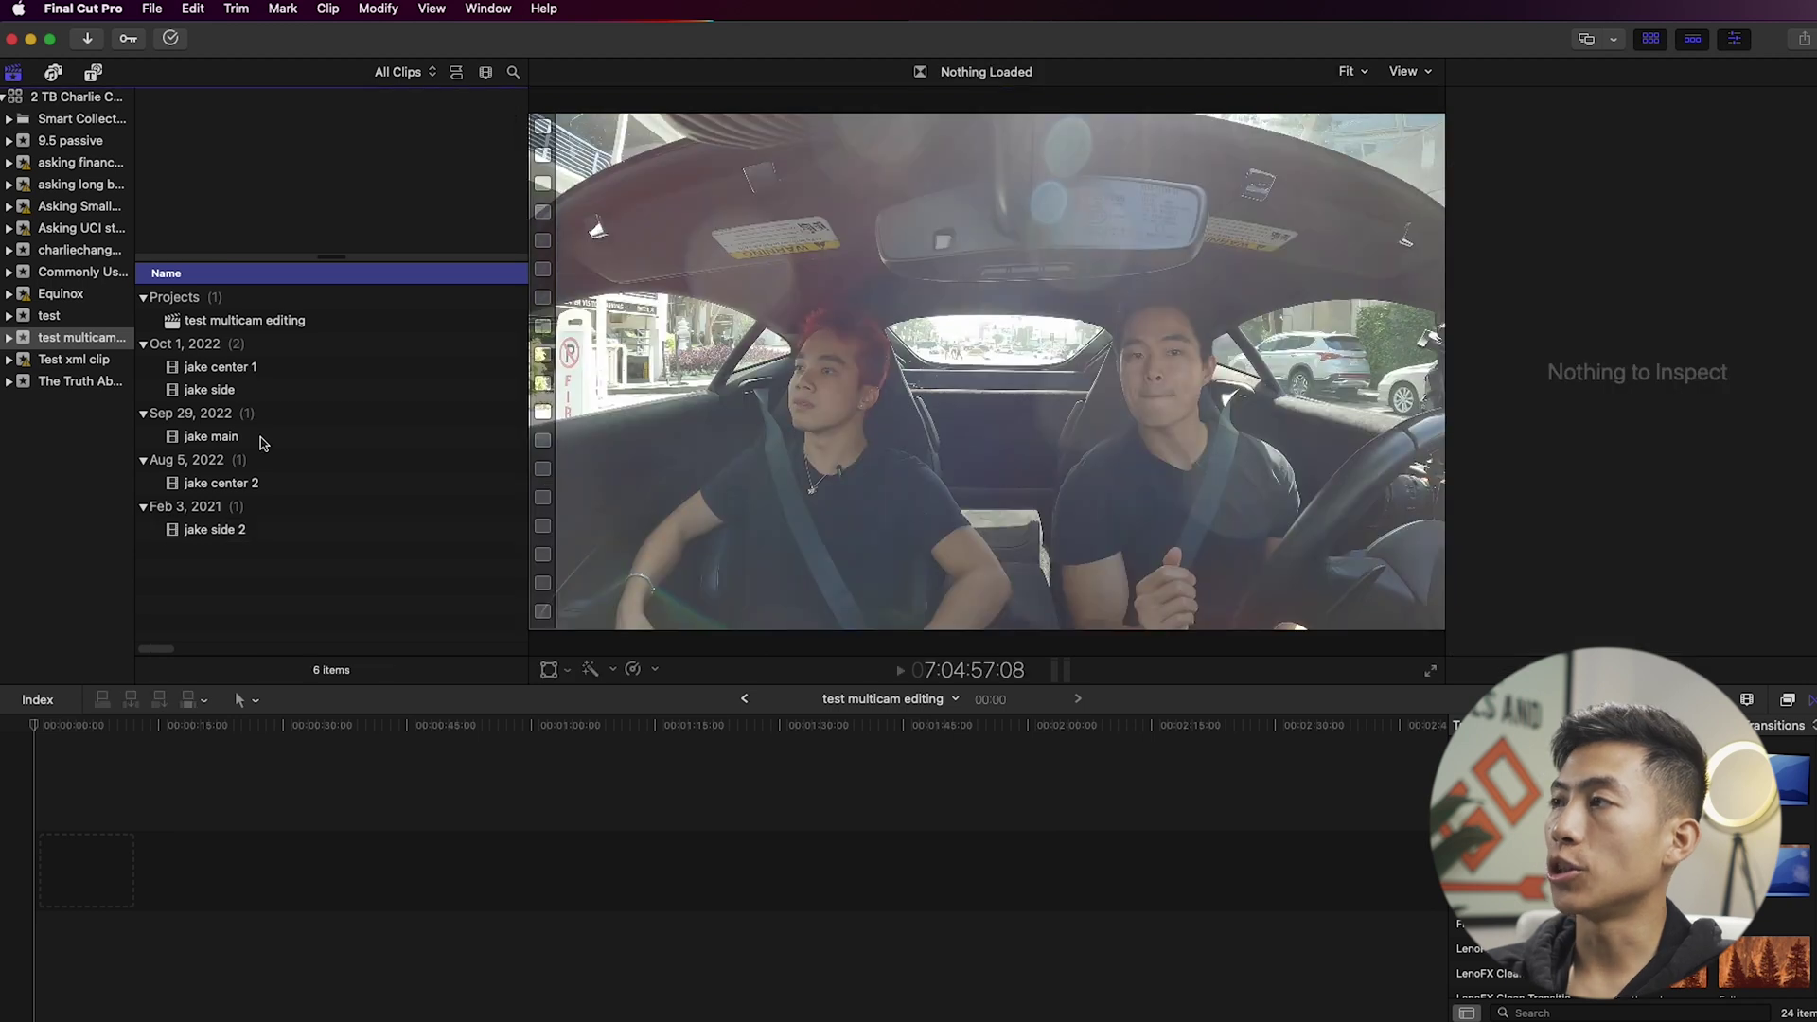
pyautogui.click(265, 435)
# Build the audio-synced multicam clip 'jake multicam clip 1' from jake main, jake center 1 and jake side.
pyautogui.keyDown('super'); pyautogui.click(282, 376); pyautogui.keyUp('super')
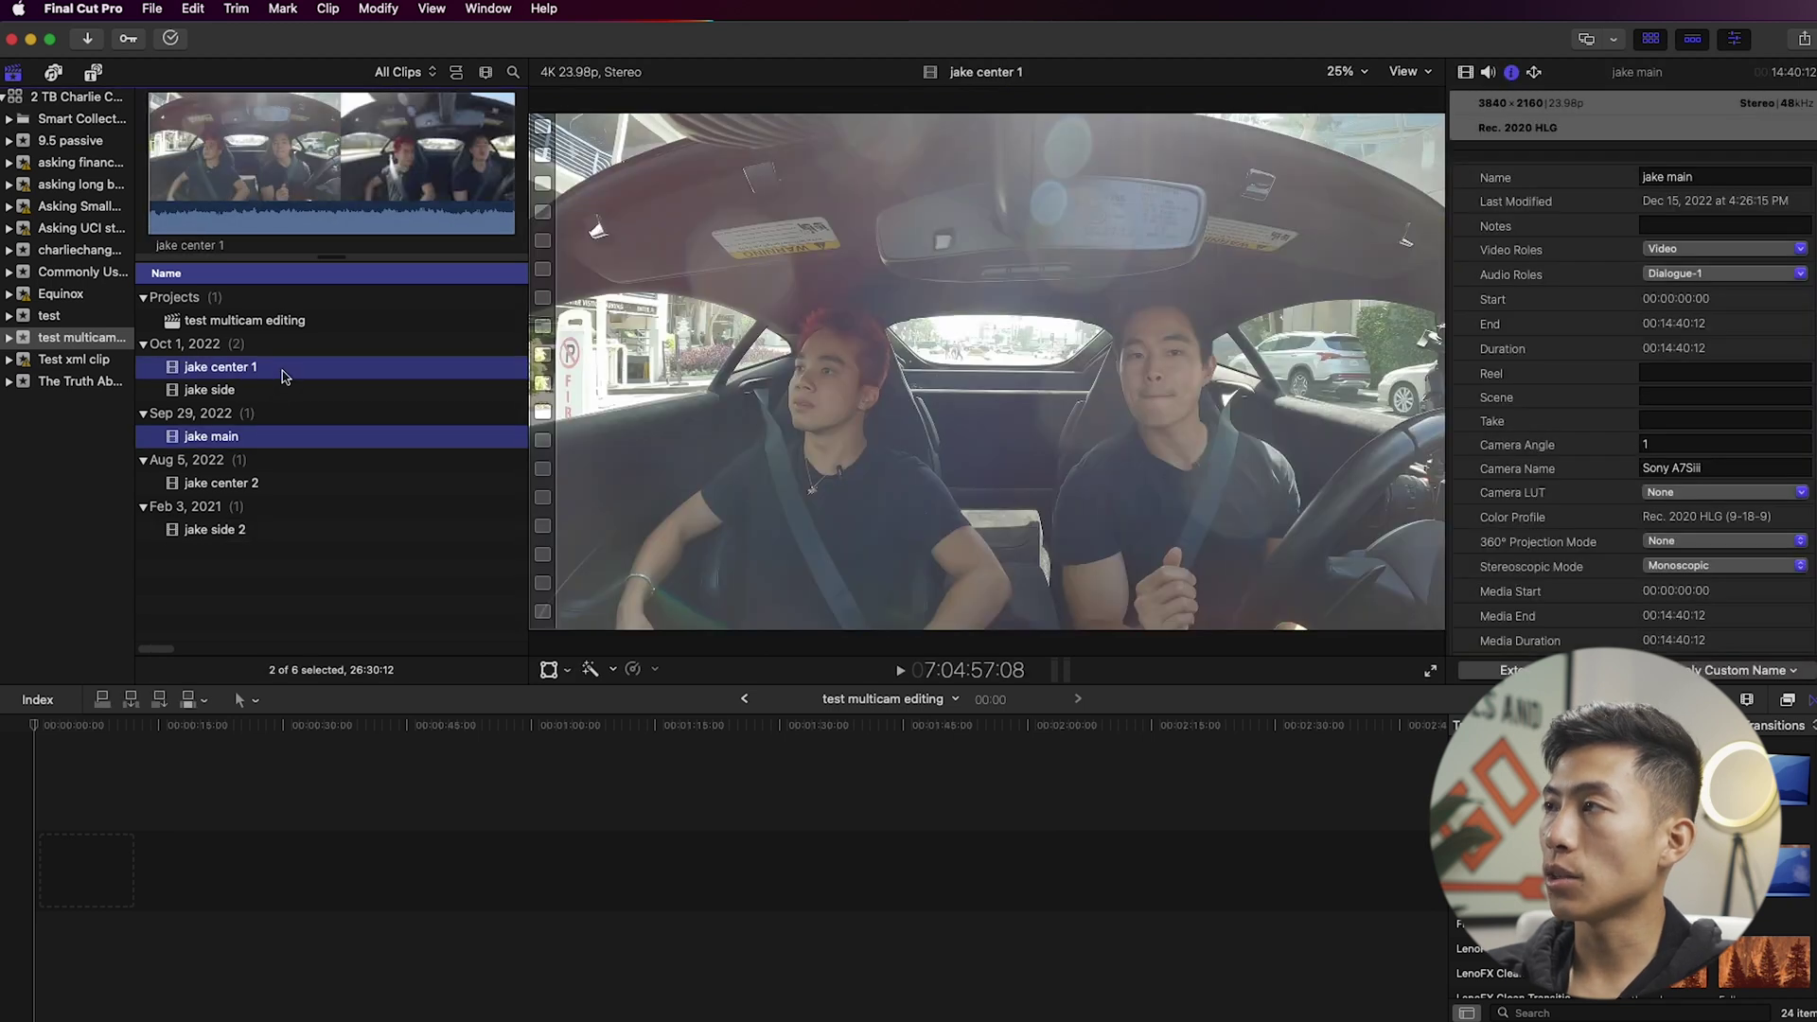
pyautogui.keyDown('super'); pyautogui.click(270, 391); pyautogui.keyUp('super')
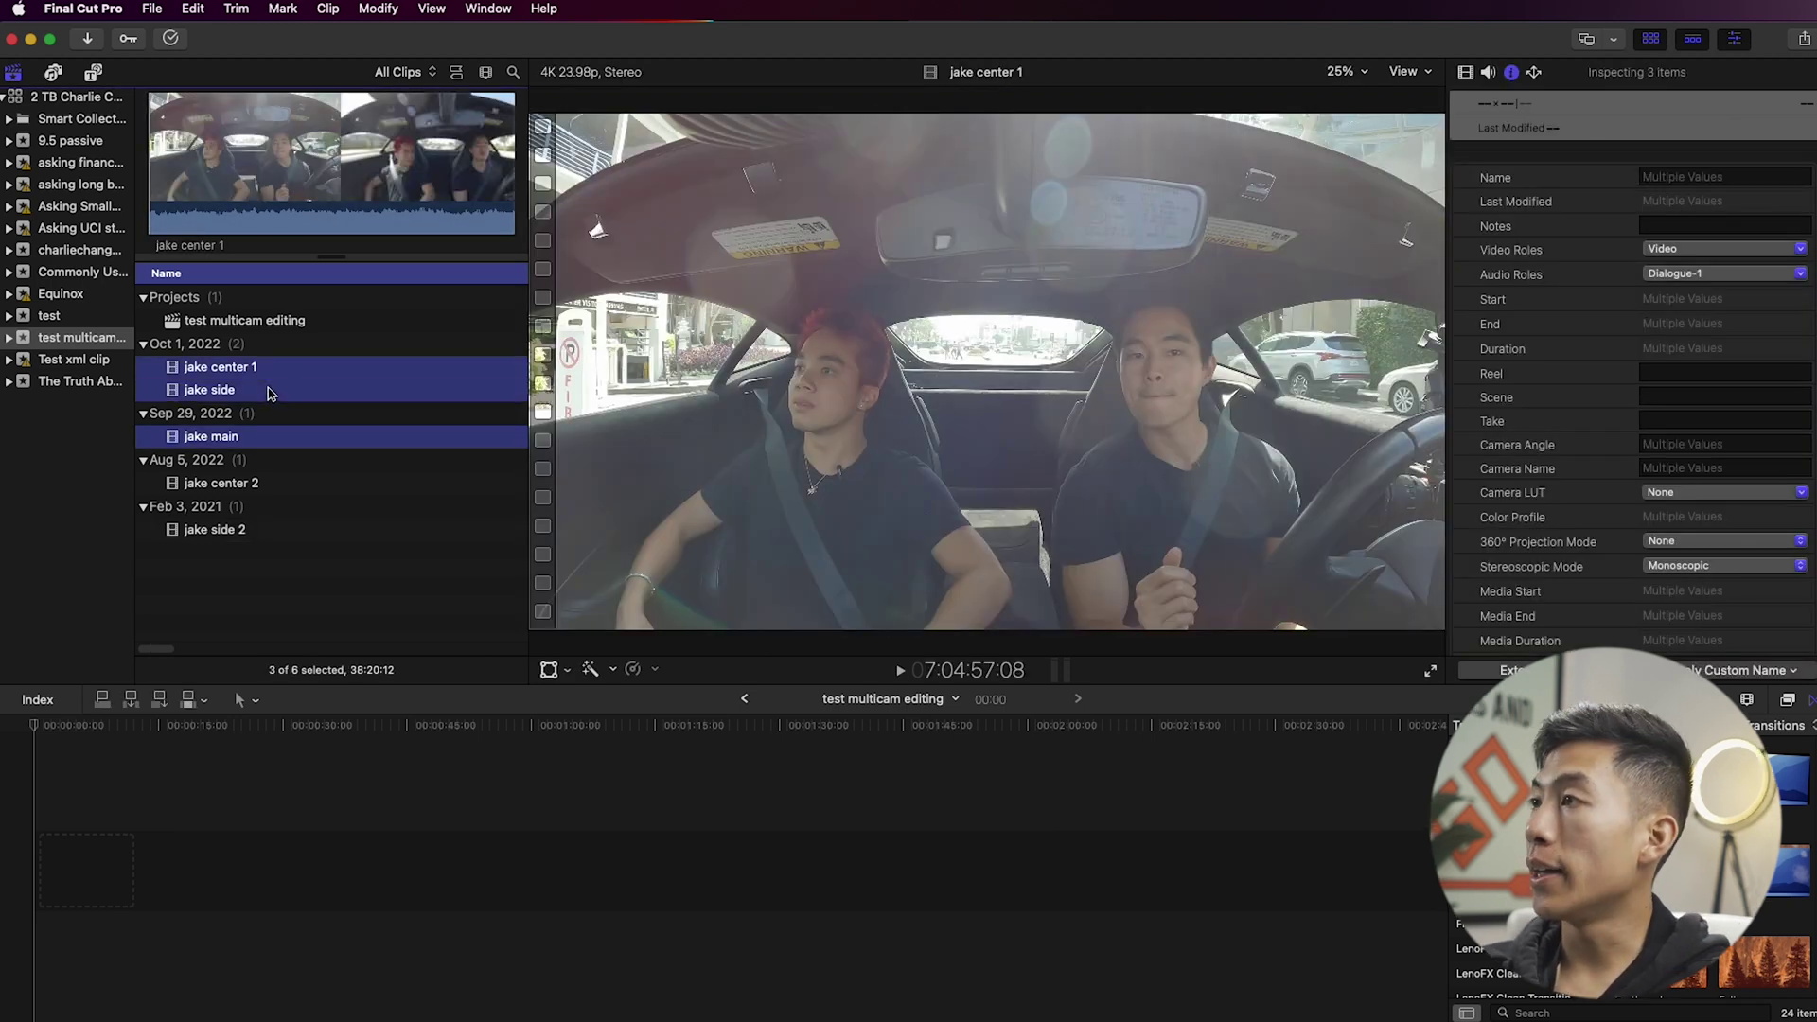
pyautogui.rightClick(272, 392)
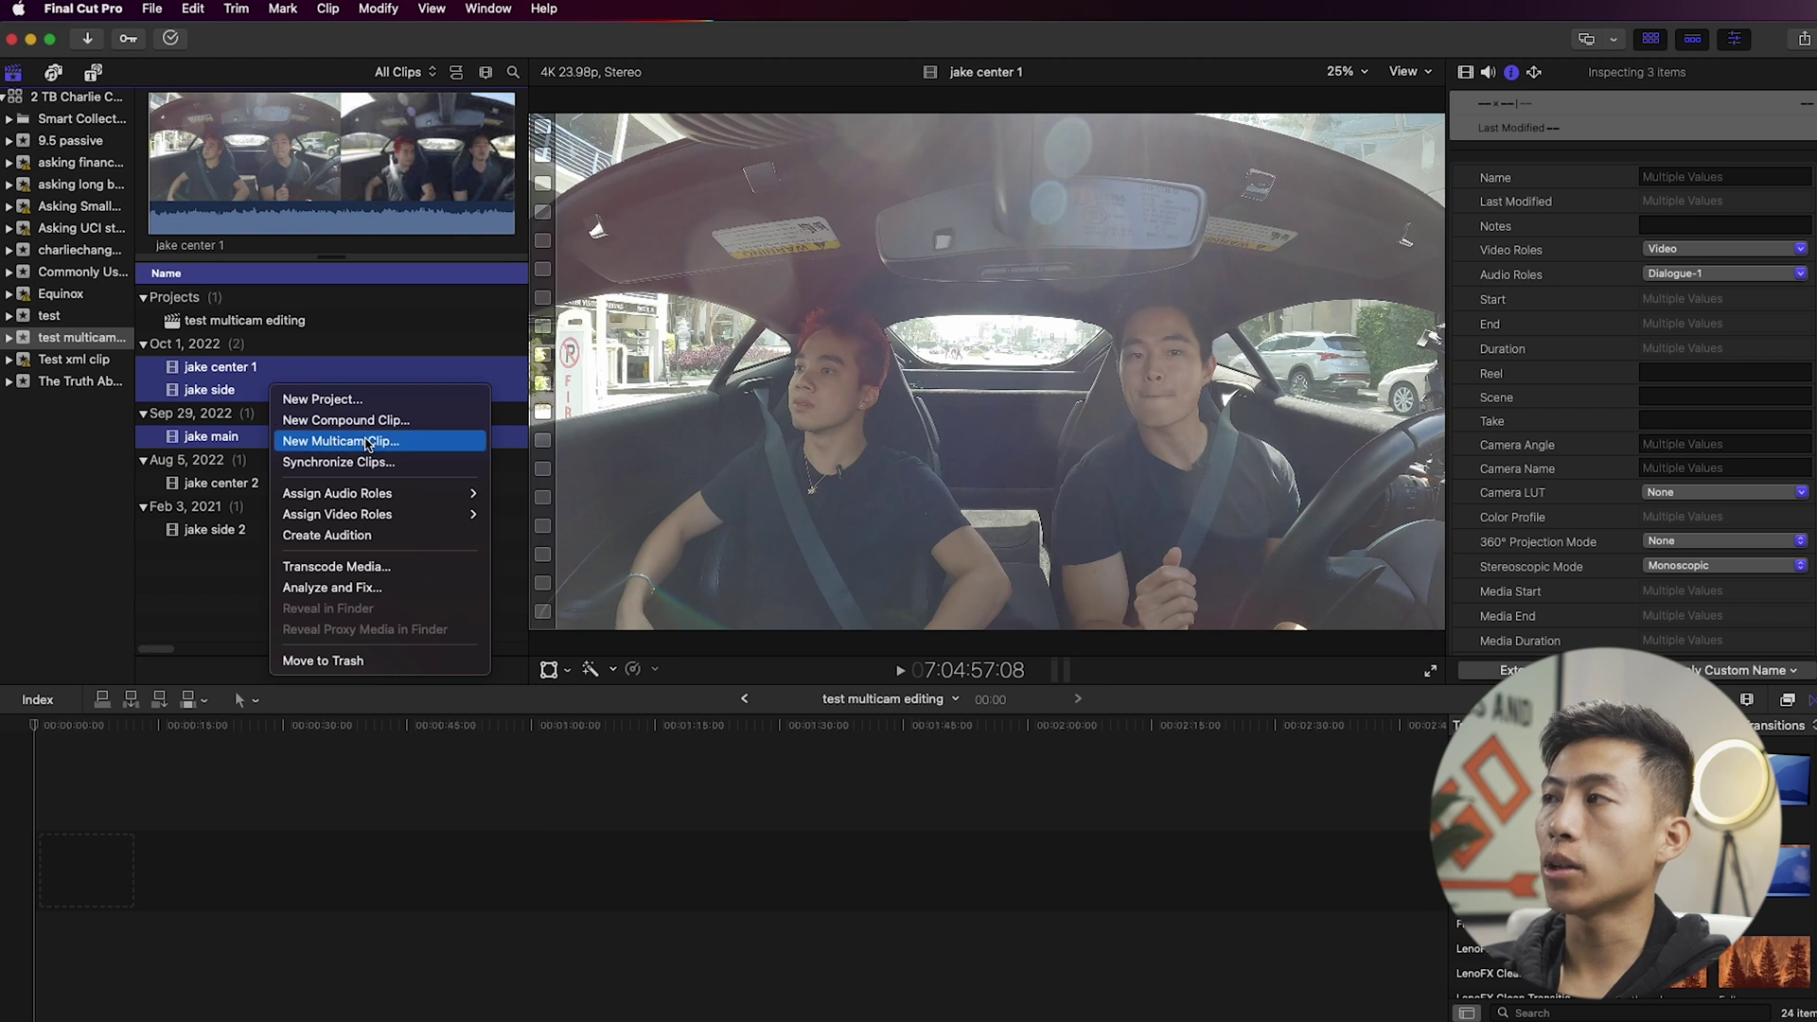
pyautogui.click(384, 448)
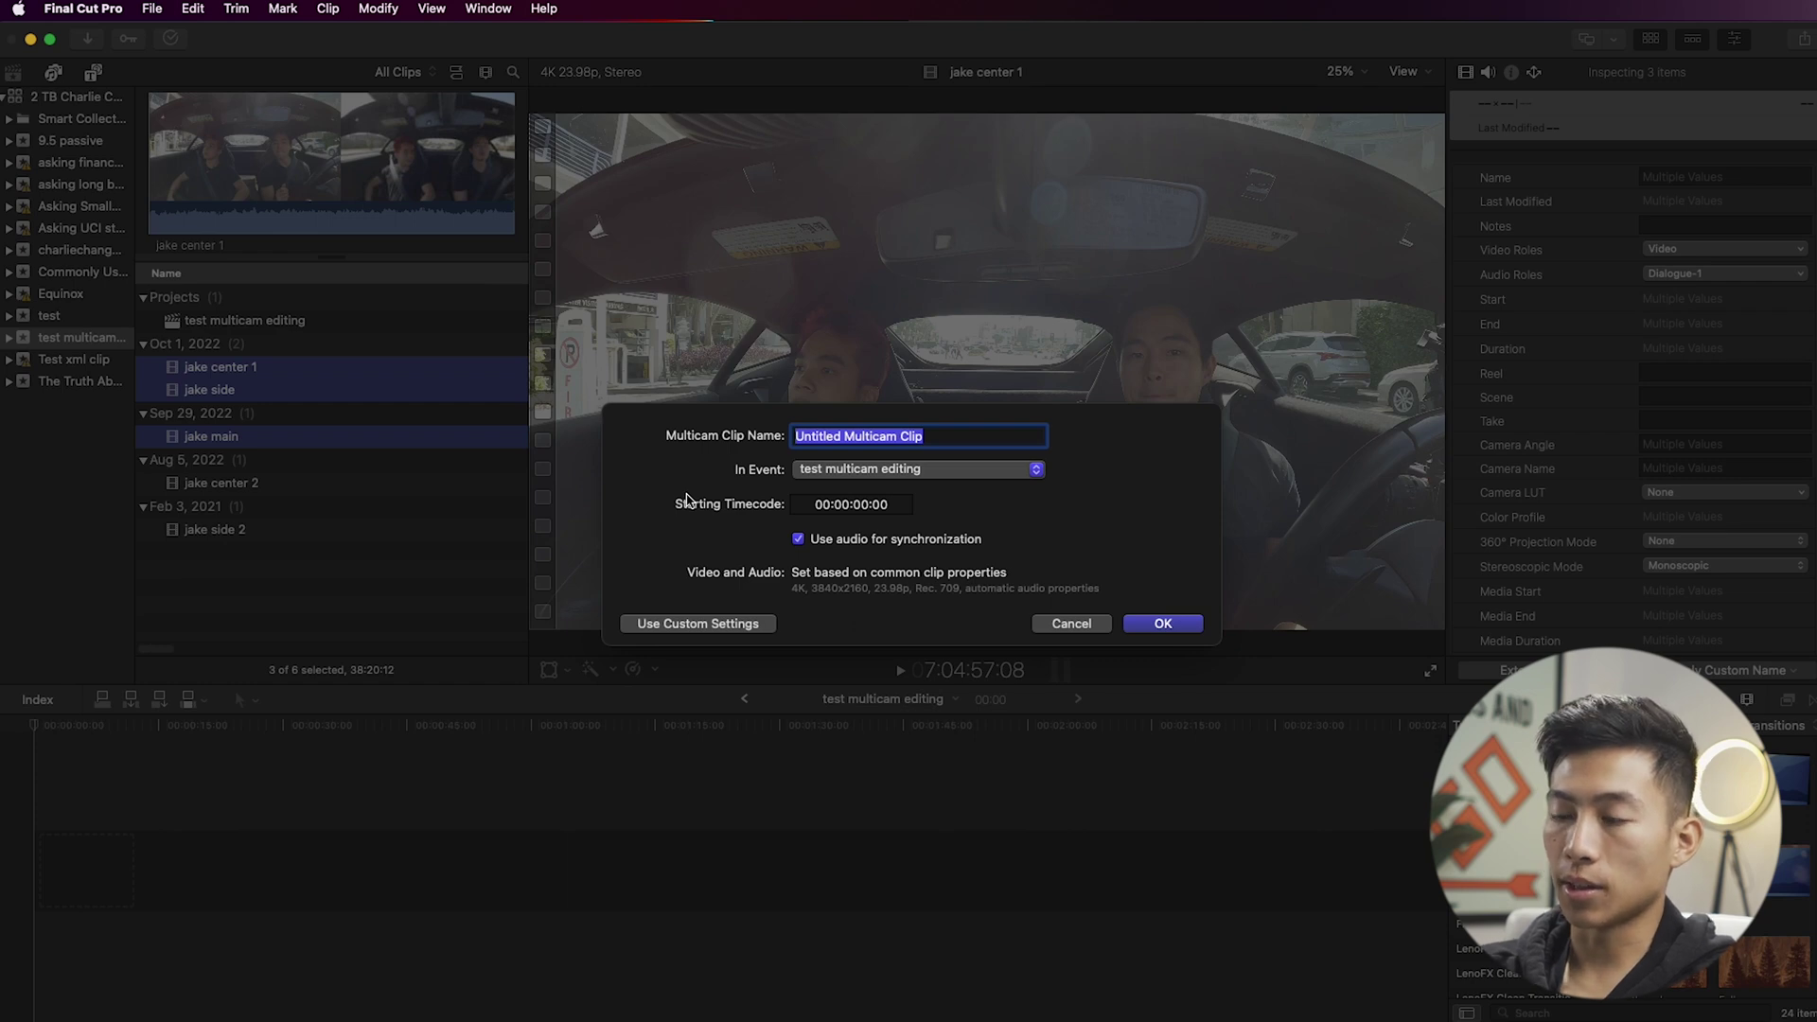
pyautogui.write('jake multicam')
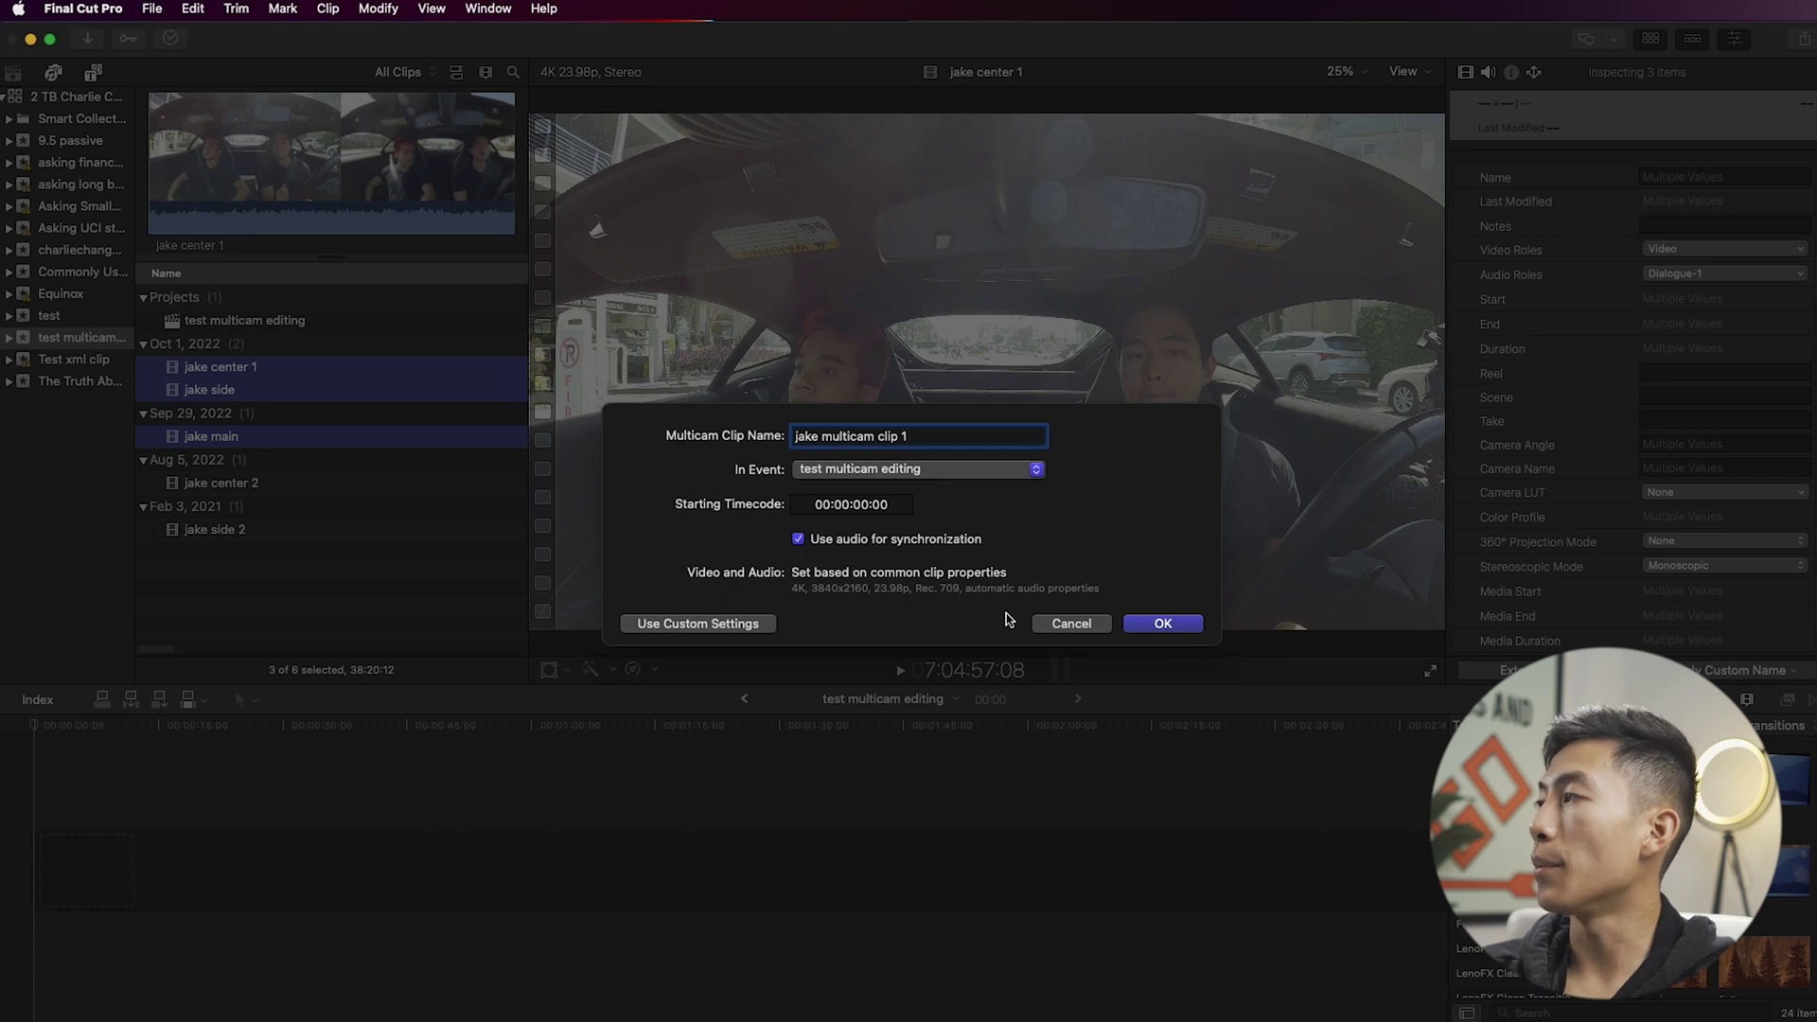
pyautogui.click(1135, 626)
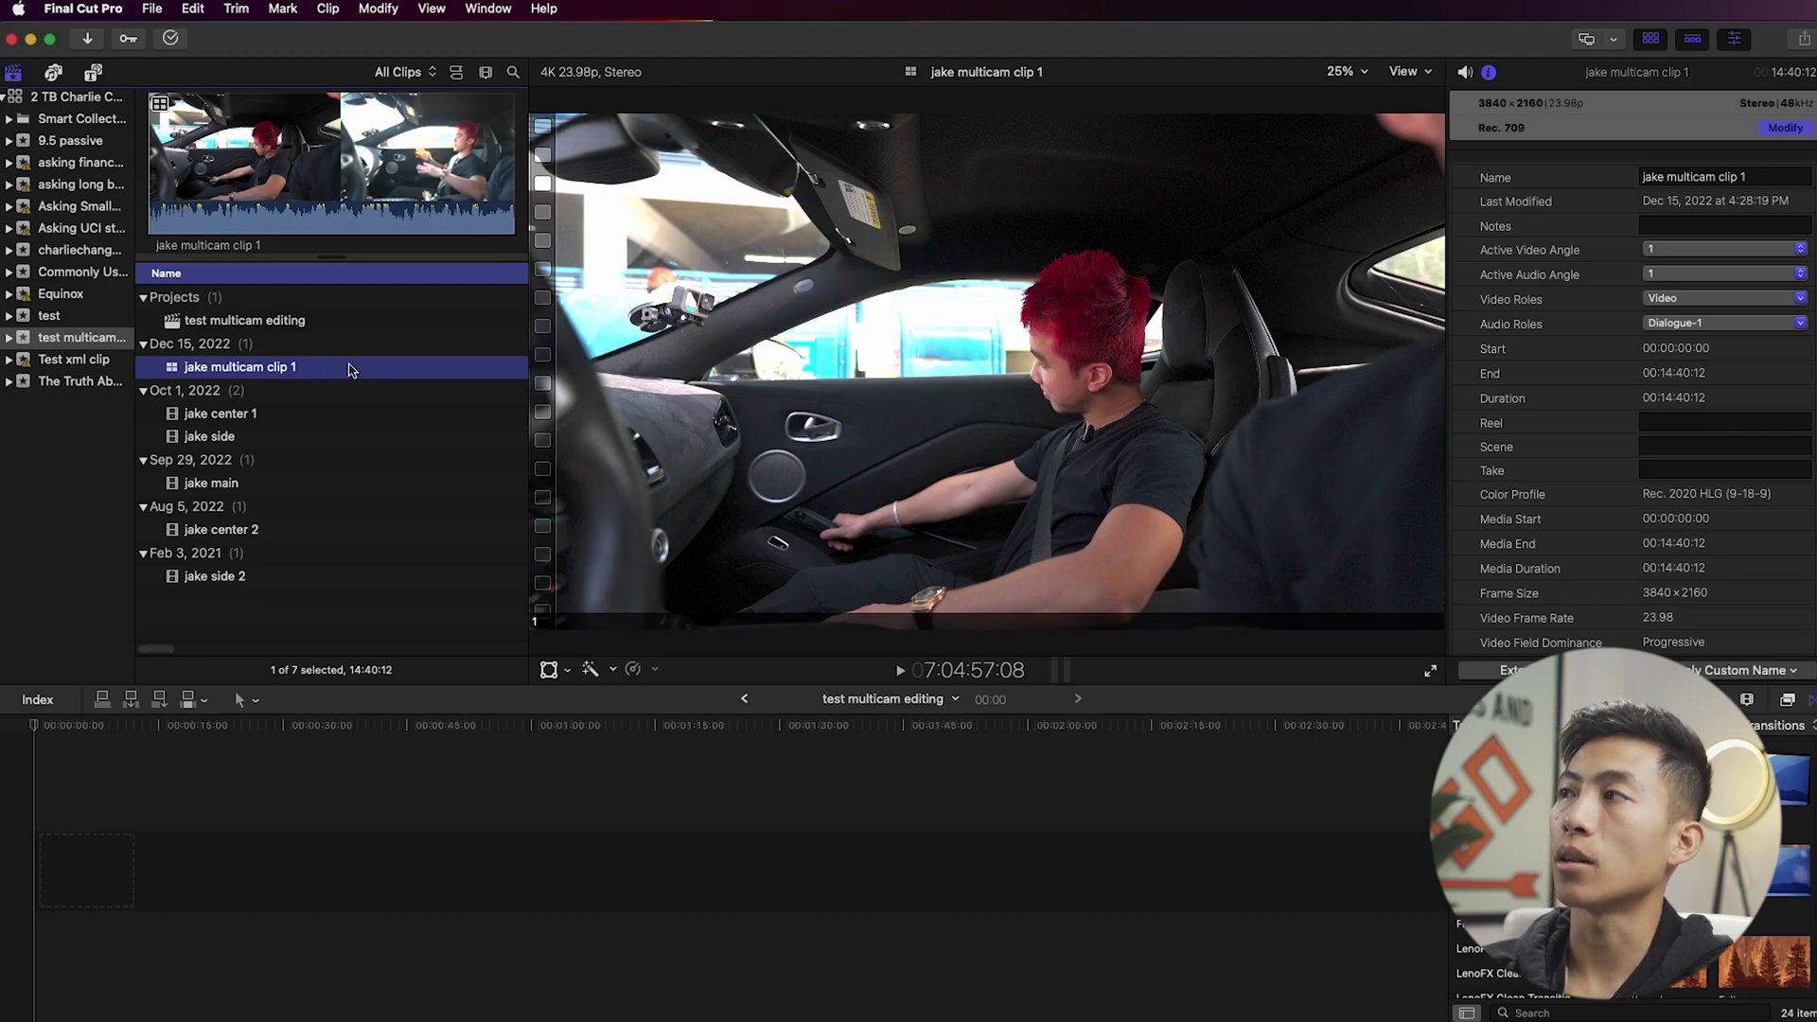
# Place jake multicam clip 1 in the timeline and review its three angles in the Angle Editor.
pyautogui.moveTo(355, 379); pyautogui.dragTo(69, 846)
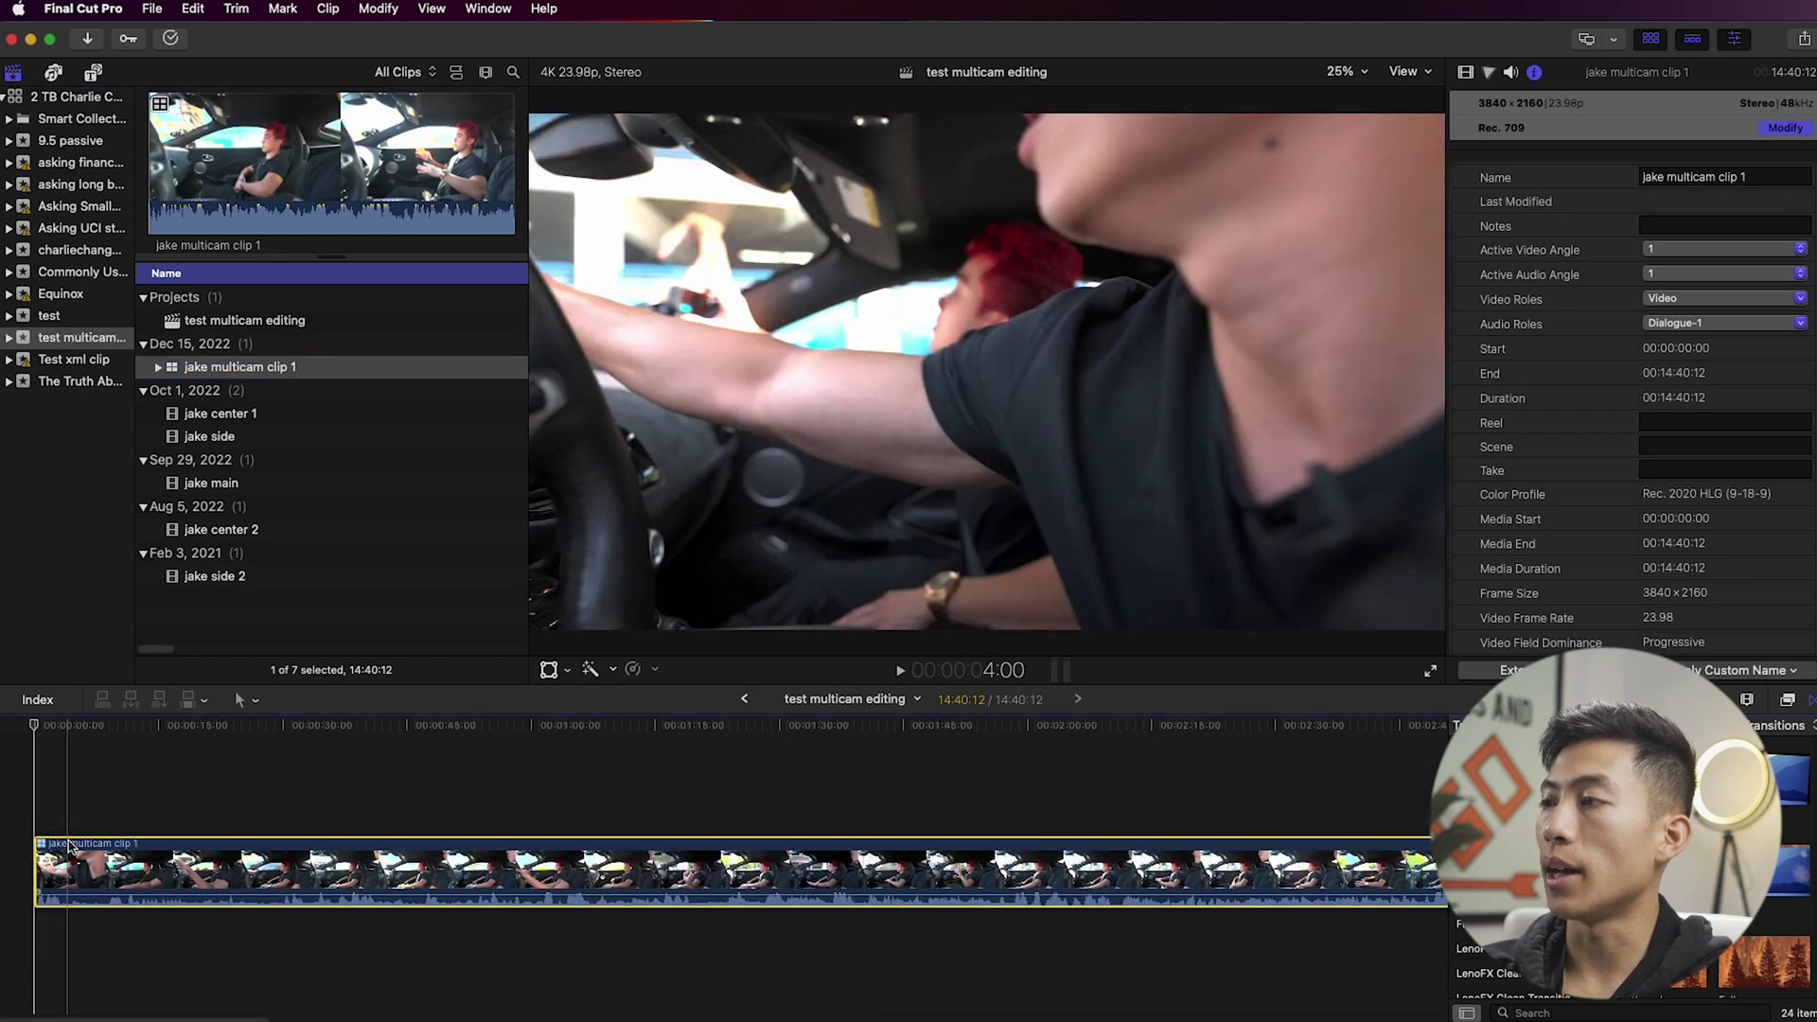
pyautogui.click(65, 820)
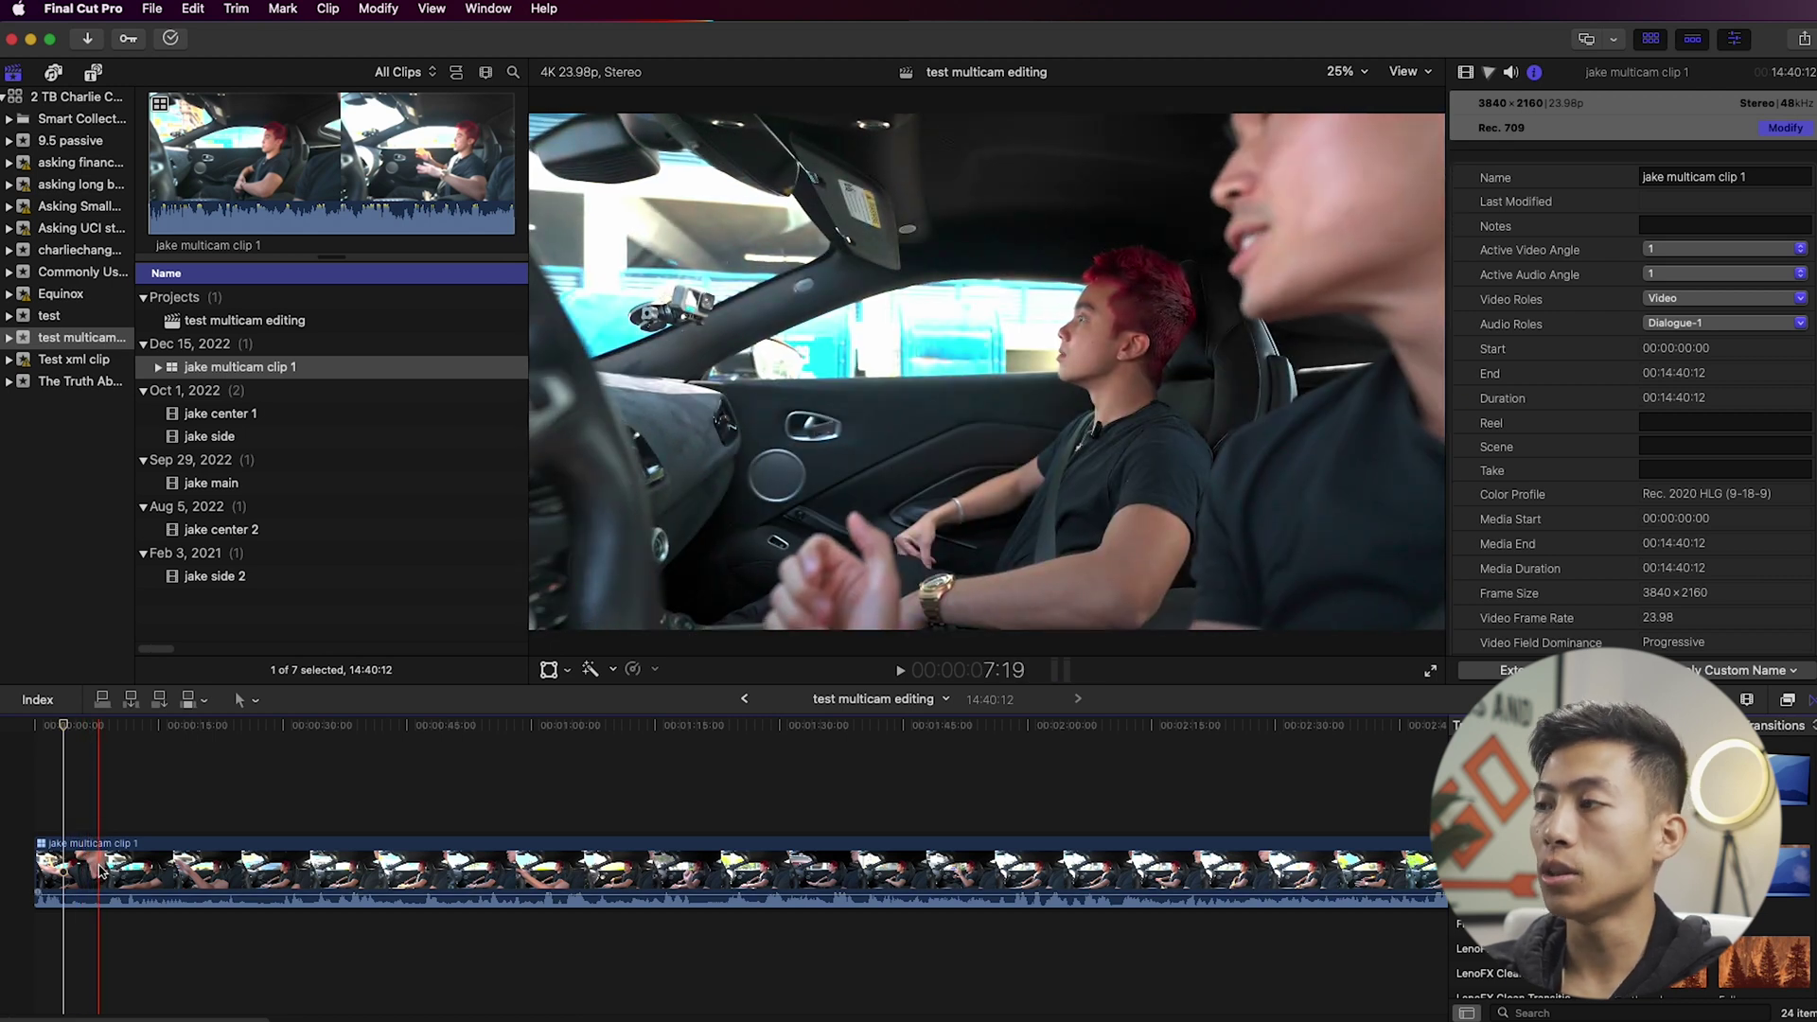
pyautogui.doubleClick(104, 863)
pyautogui.moveTo(277, 683); pyautogui.dragTo(277, 545)
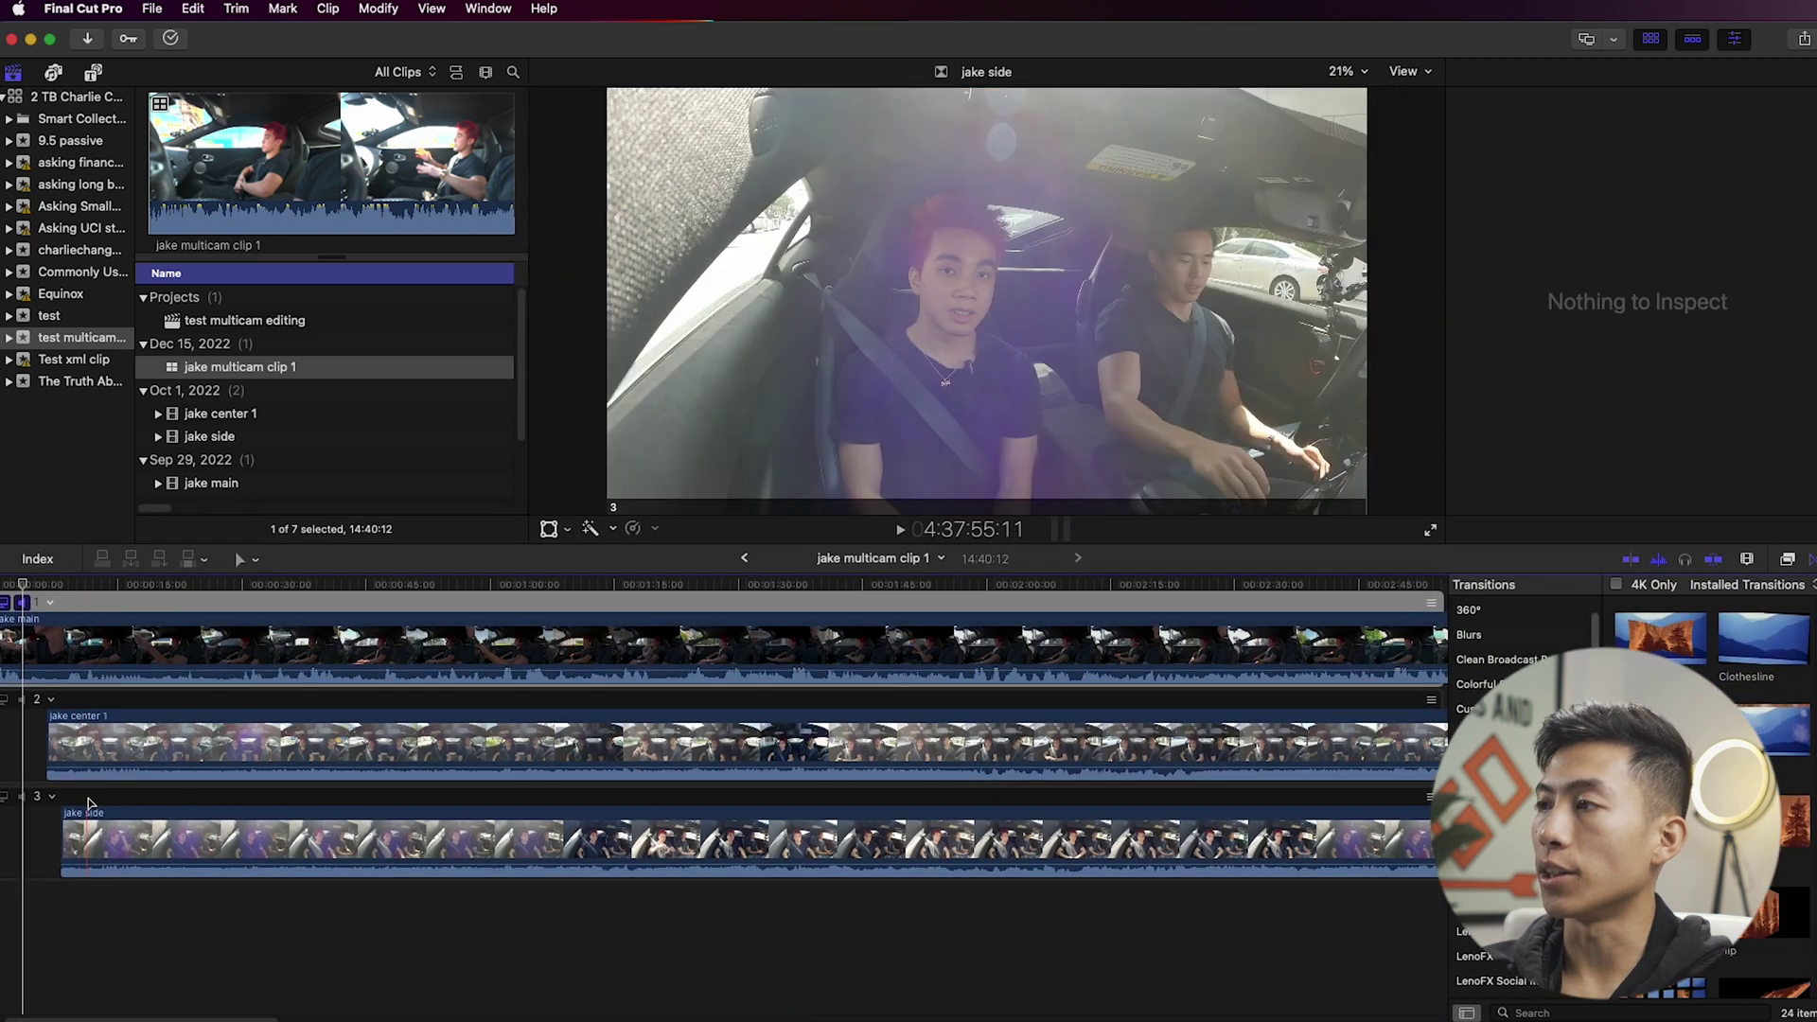
pyautogui.hscroll(-2, 67, 644)
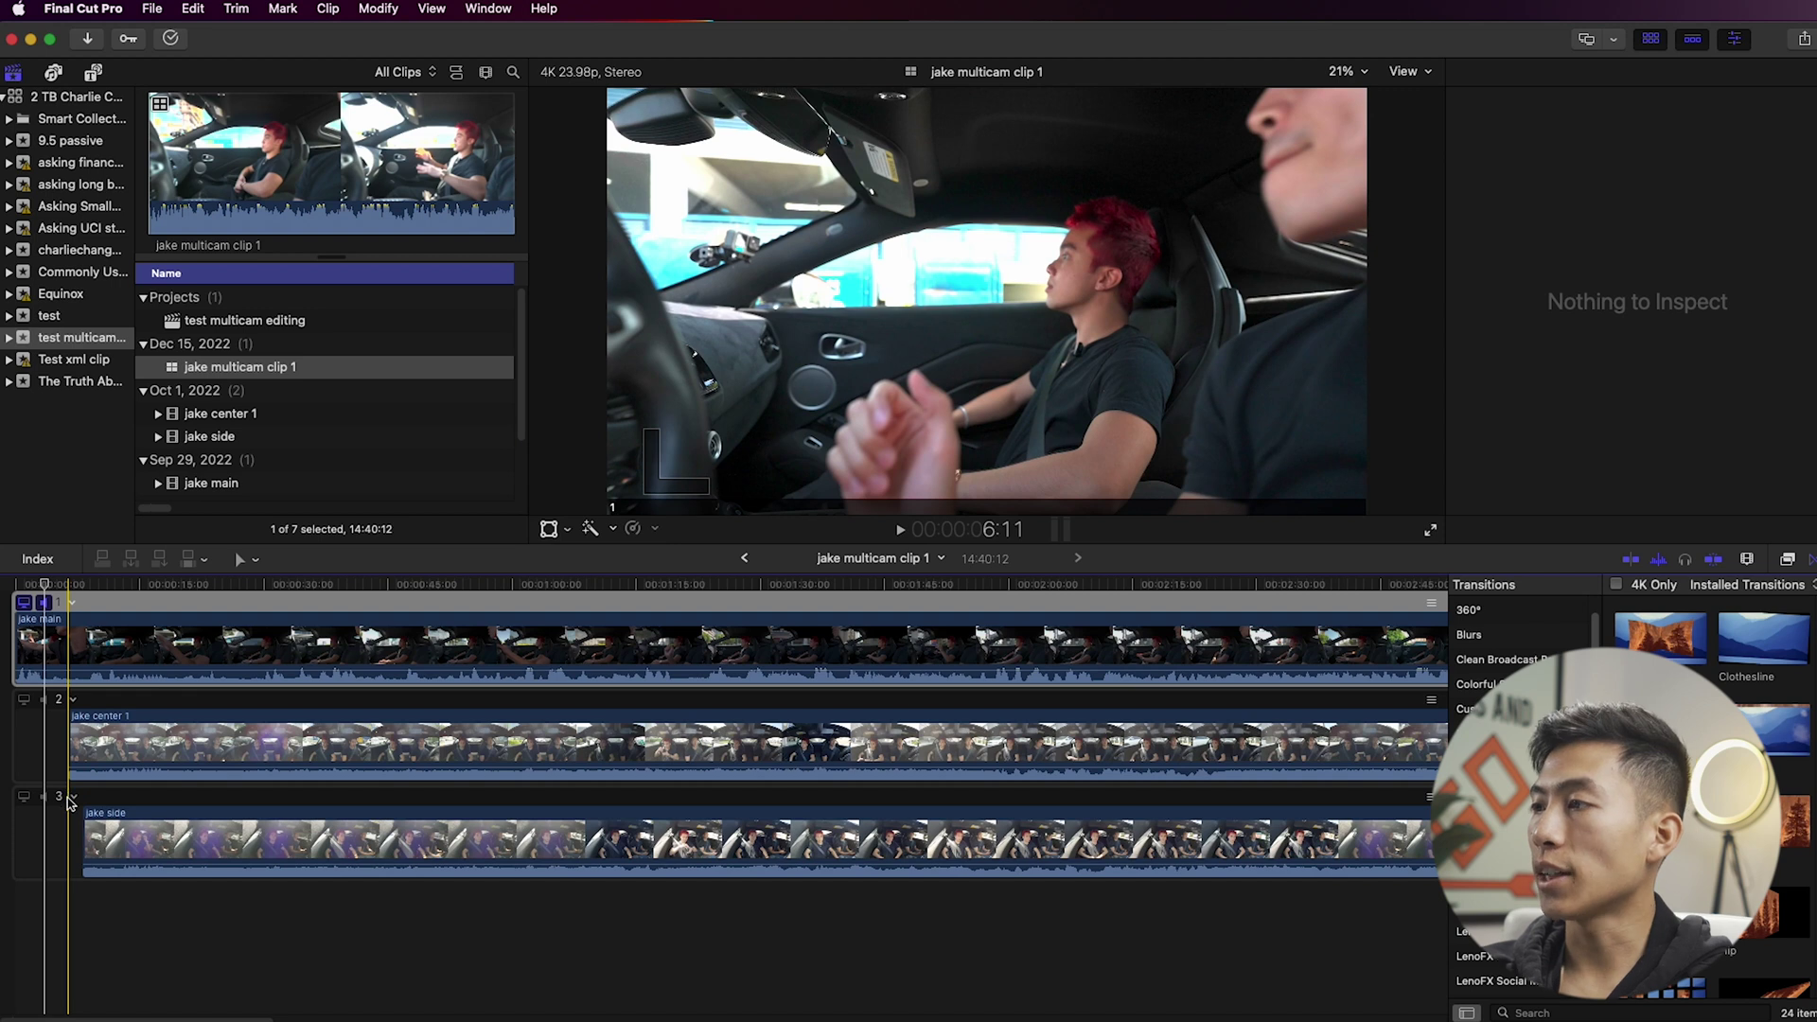
pyautogui.moveTo(71, 665)
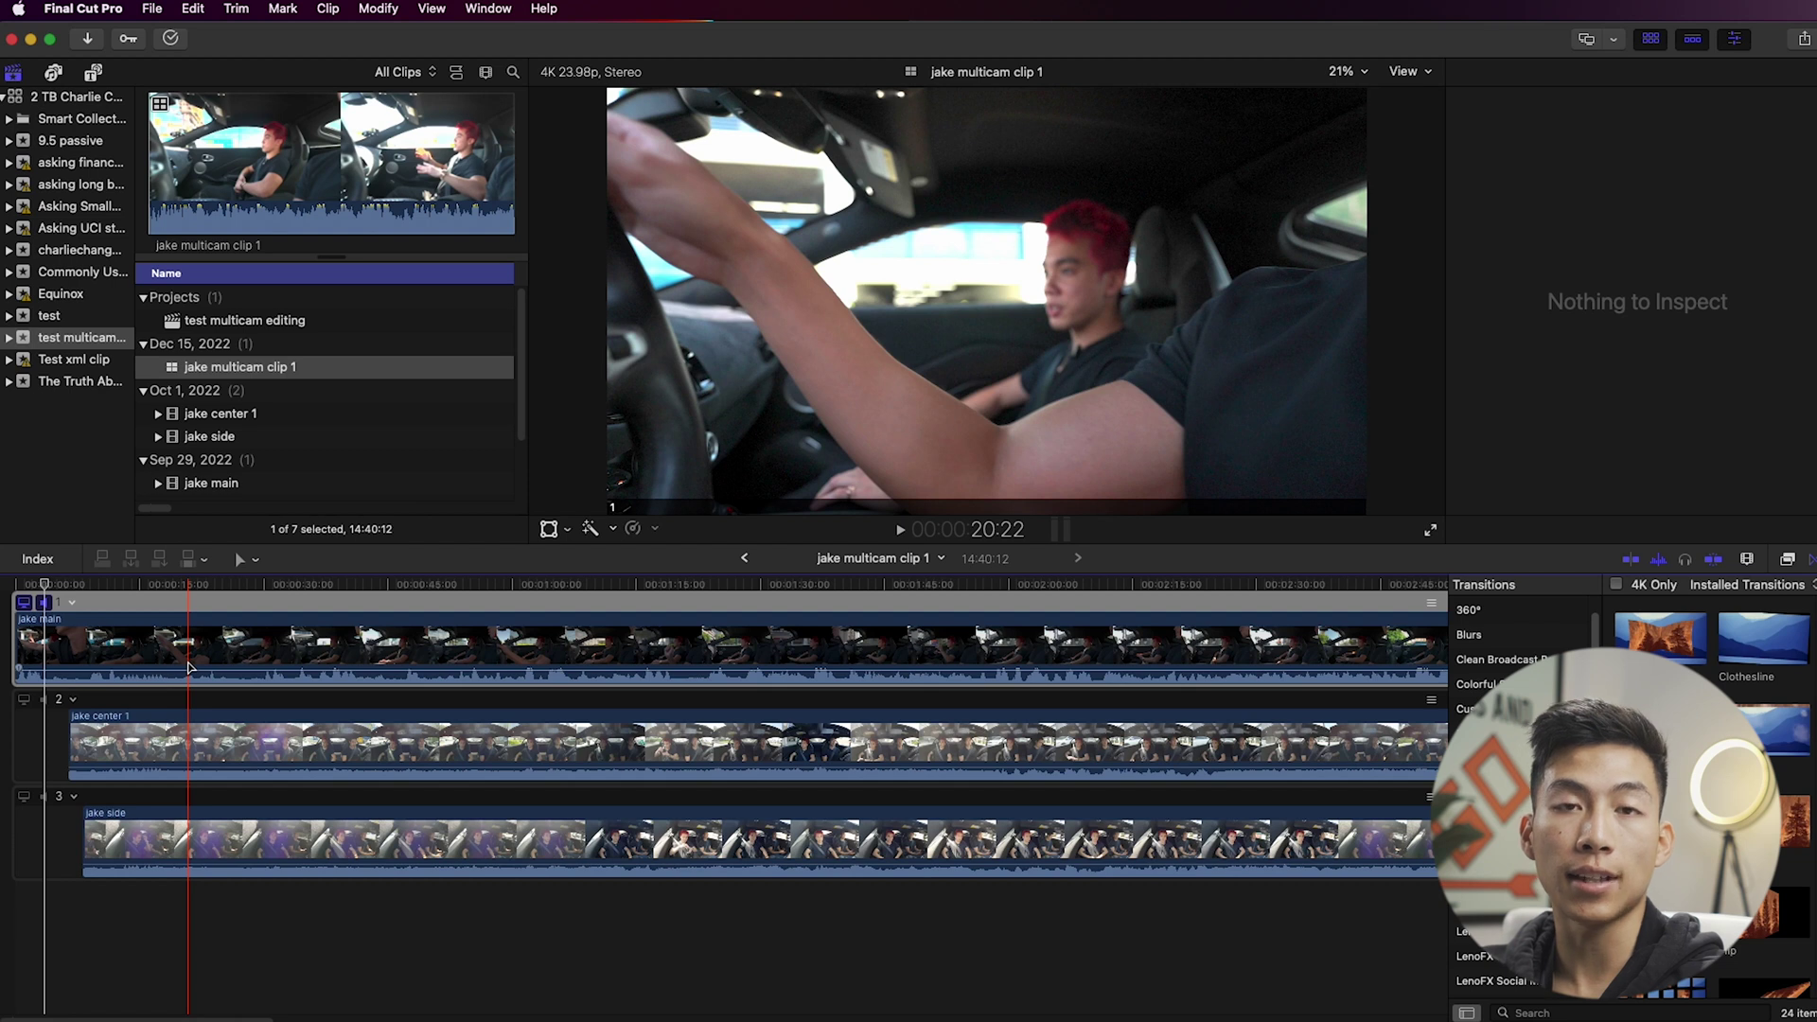
pyautogui.press('super+bracketleft')
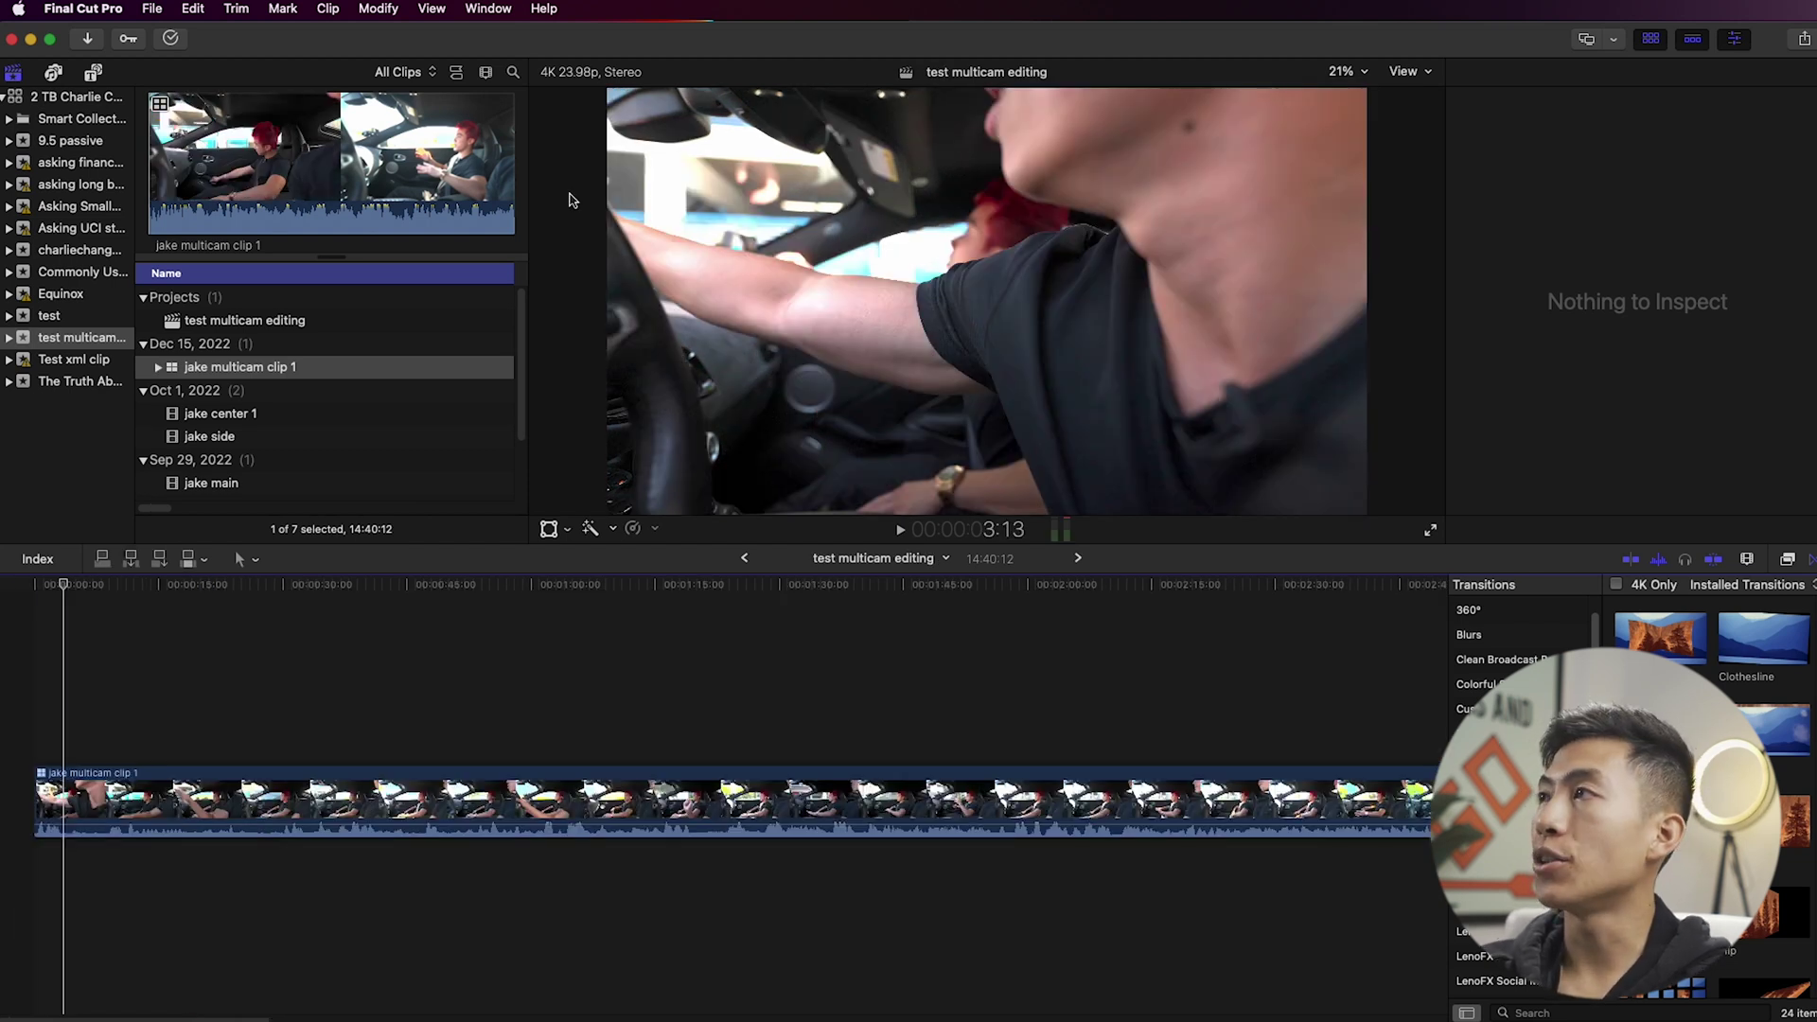
# Show the Angles viewer, hide the Browser and enlarge the angle previews and main view.
pyautogui.click(431, 9)
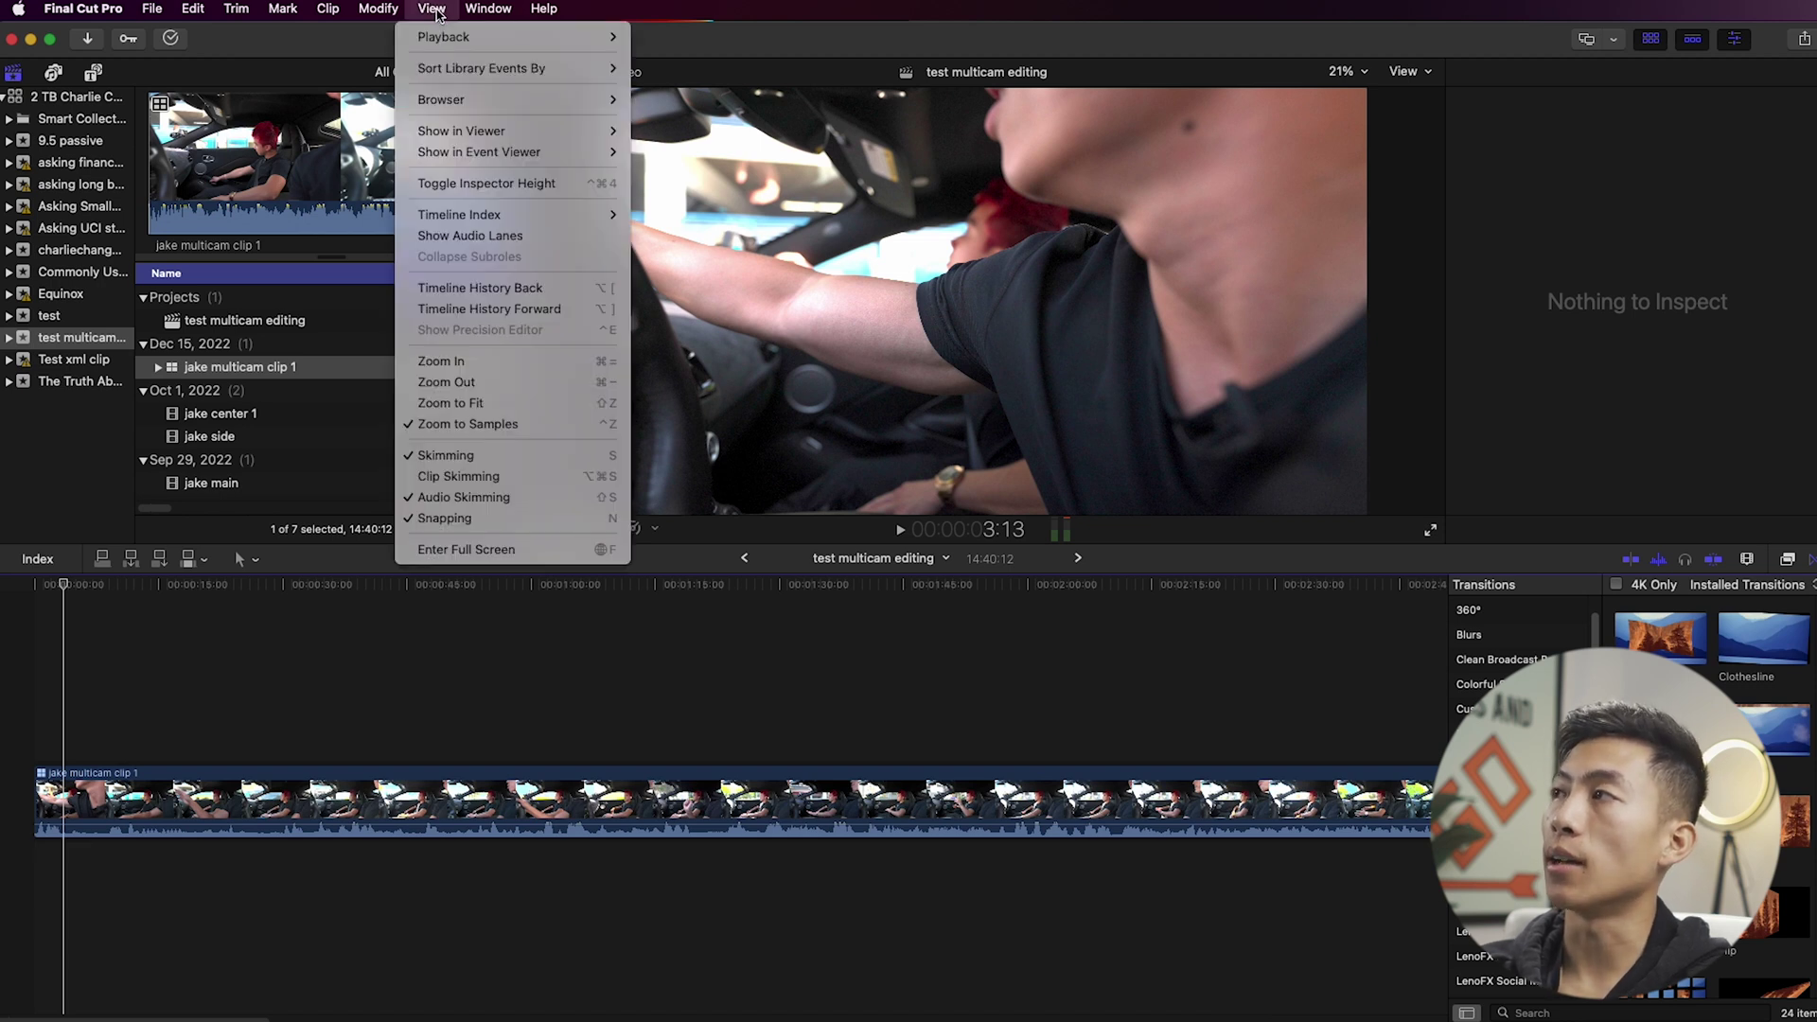
pyautogui.moveTo(488, 138)
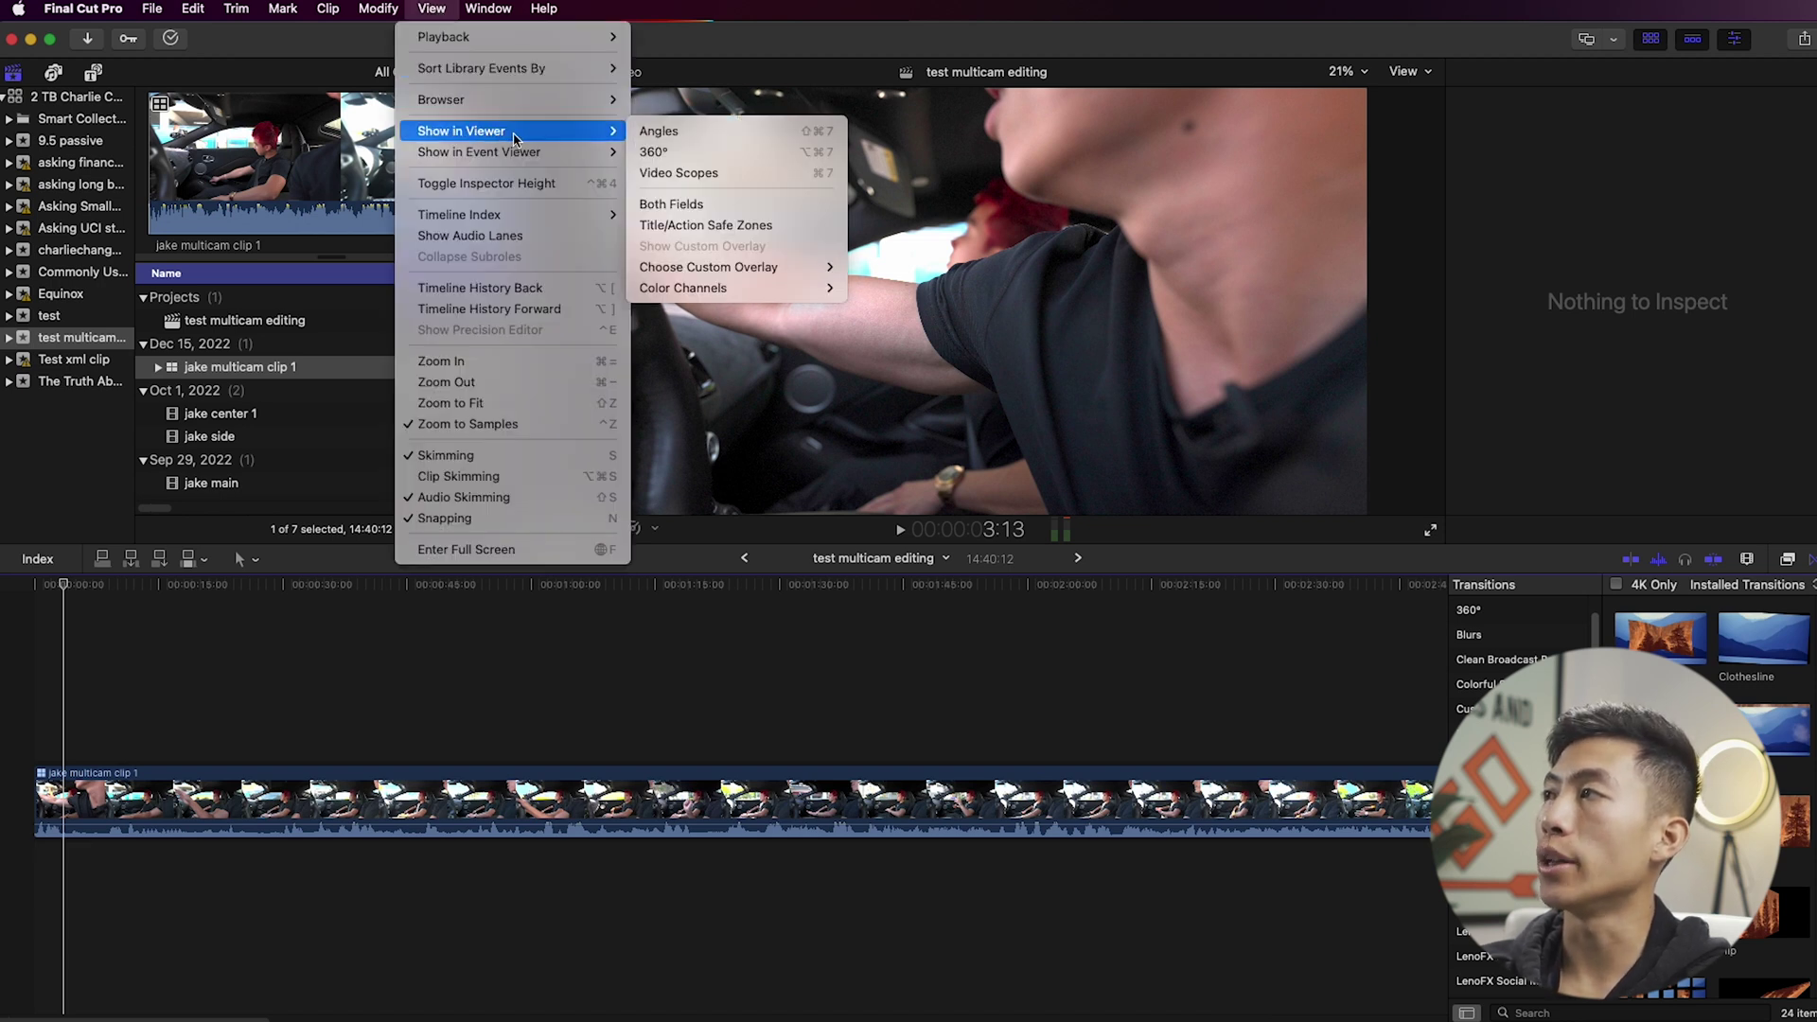
pyautogui.click(685, 133)
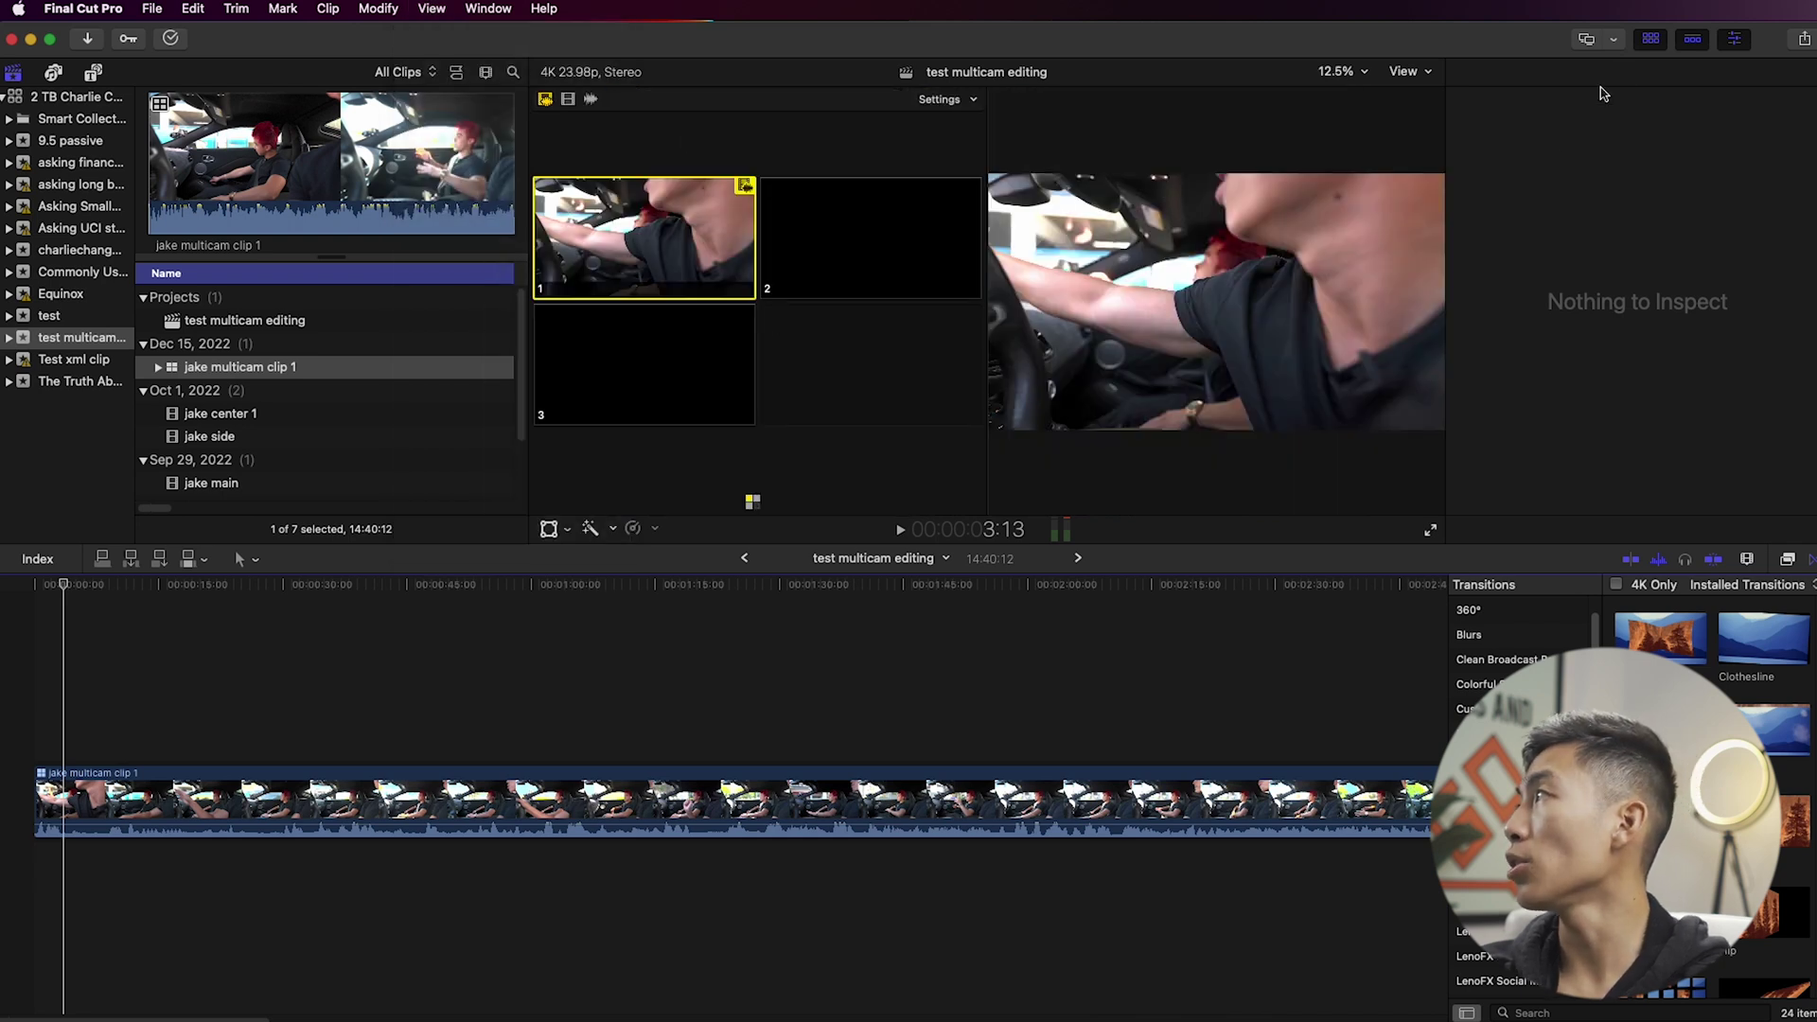
pyautogui.click(1649, 42)
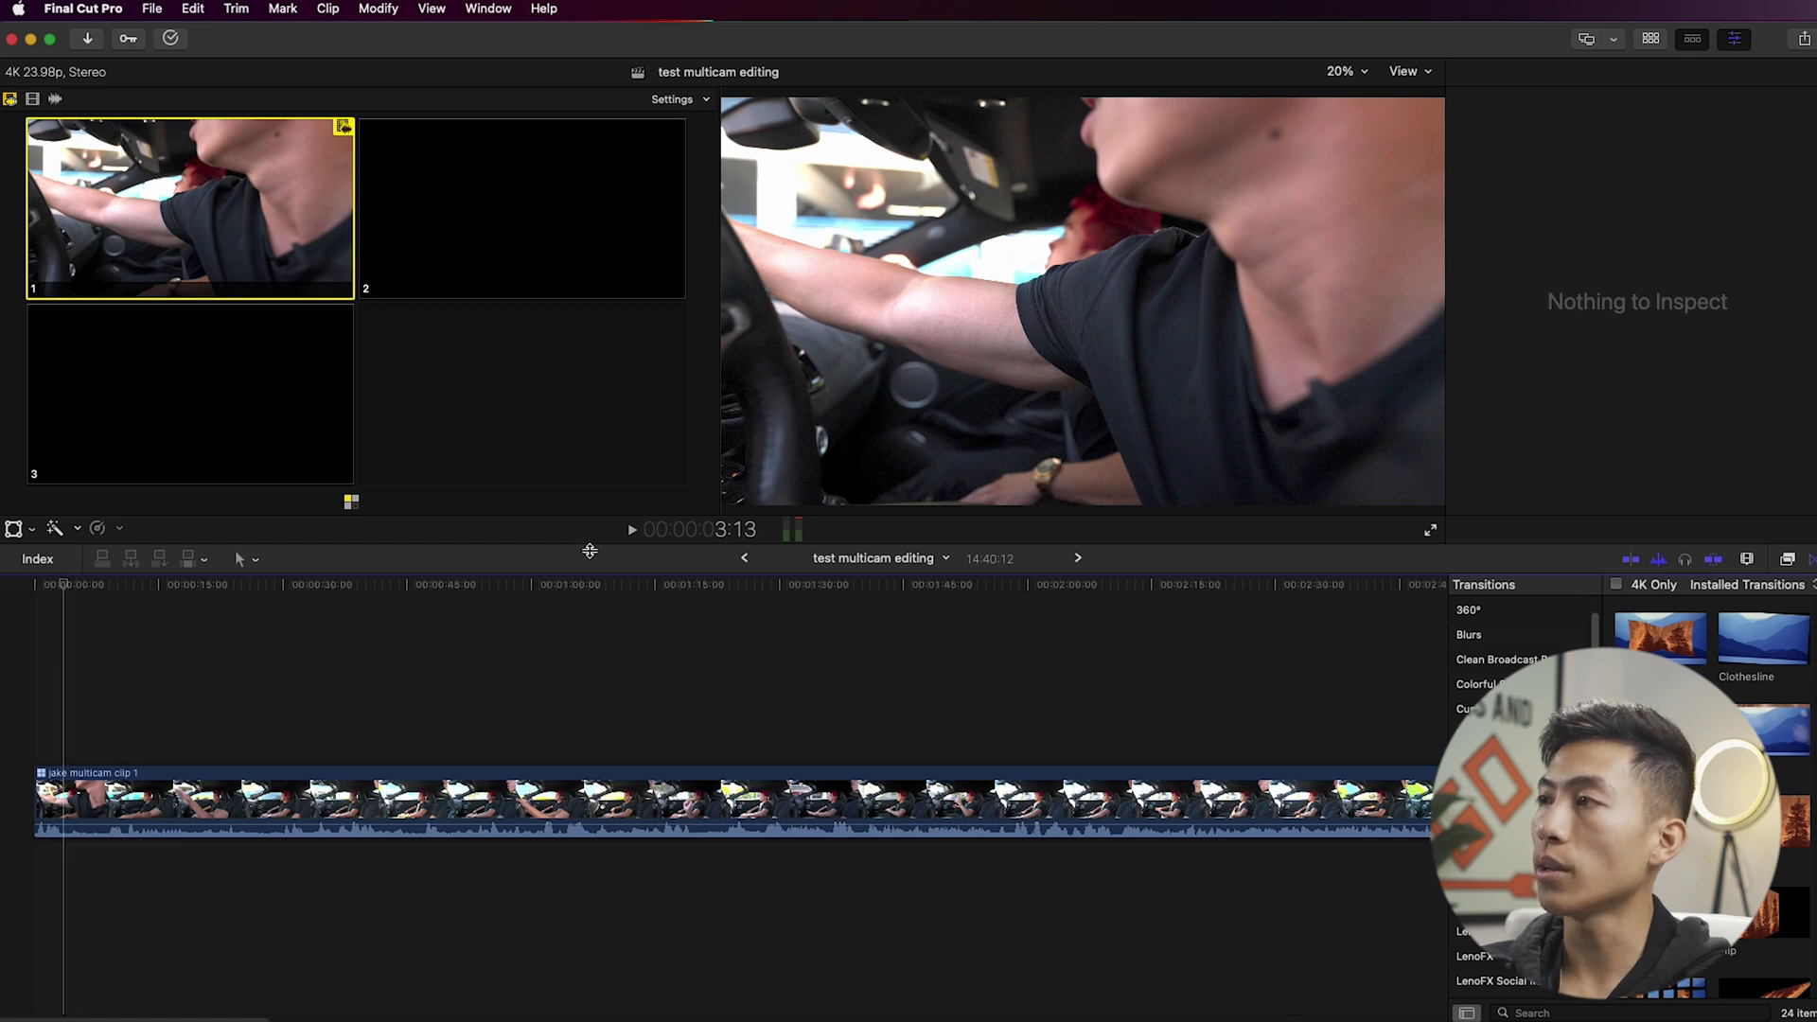
pyautogui.moveTo(589, 546); pyautogui.dragTo(573, 694)
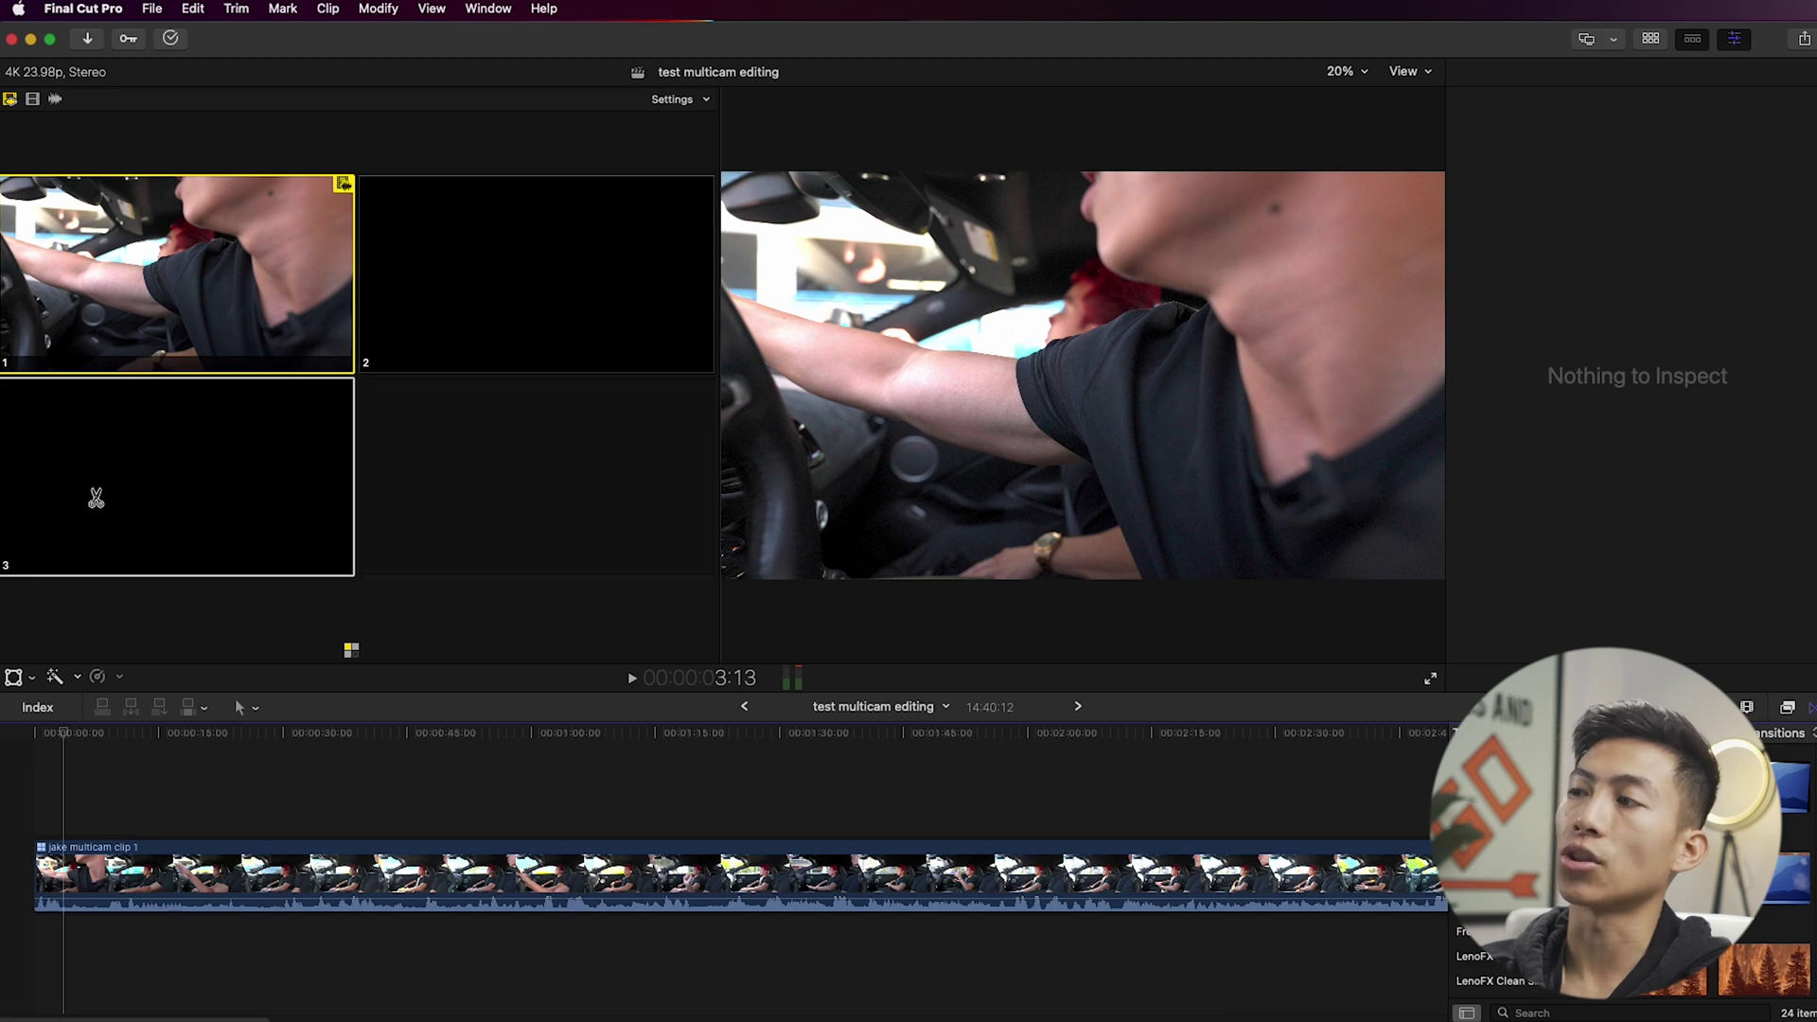
# Blade the multicam clip at 00:00:33:00 and delete the first 33 seconds.
pyautogui.click(74, 759)
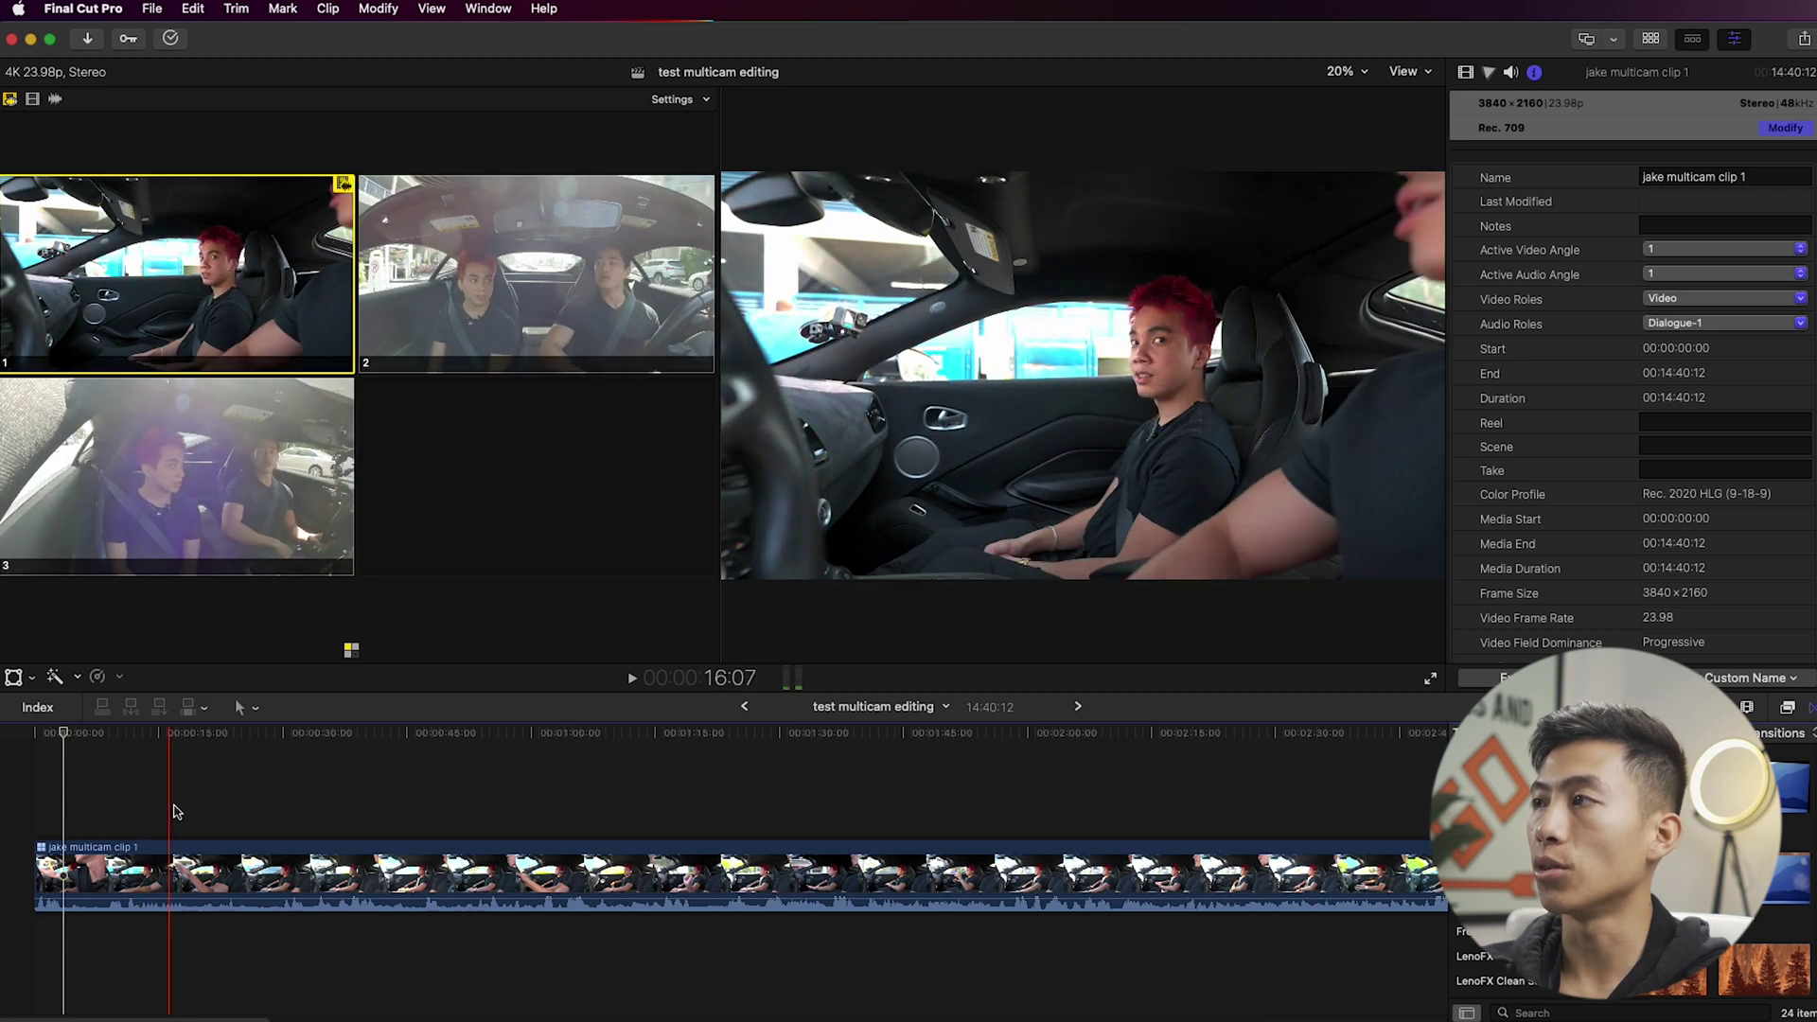
pyautogui.click(307, 815)
pyautogui.click(311, 866)
pyautogui.press('super+b')
pyautogui.press('Delete')
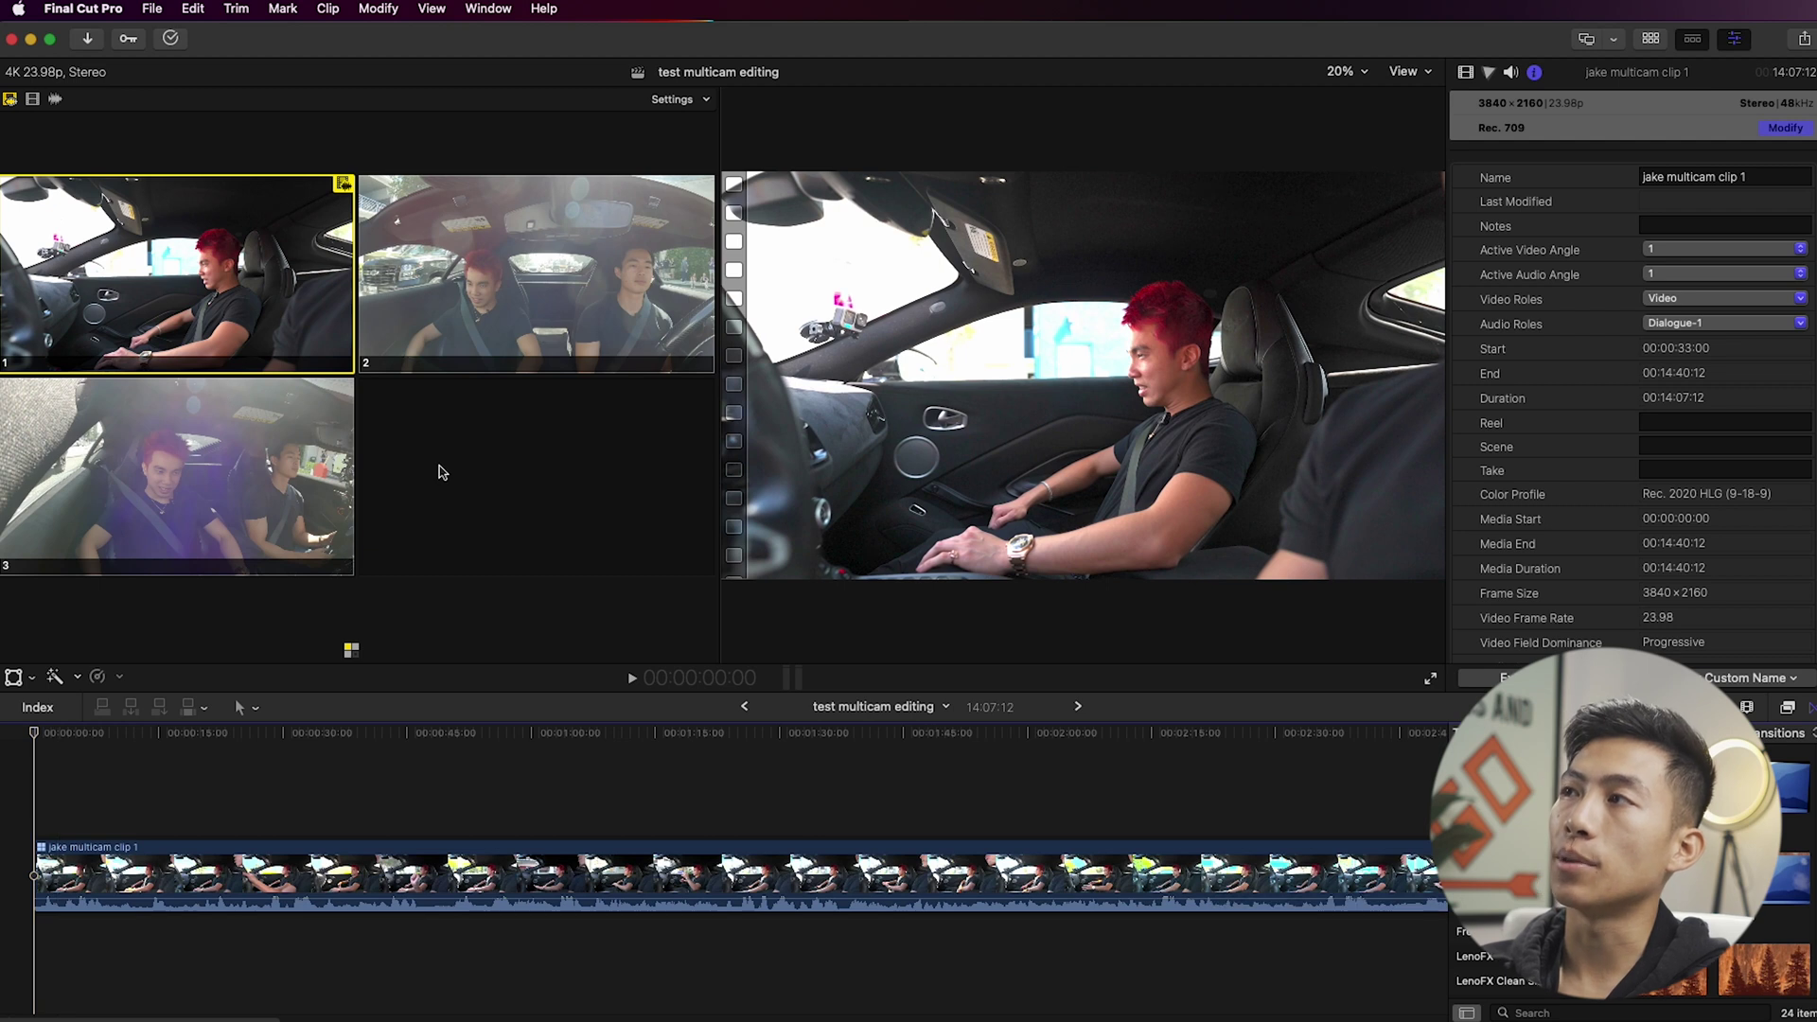
# Set angle switching to video-only so the audio stays on its current angle.
pyautogui.click(55, 100)
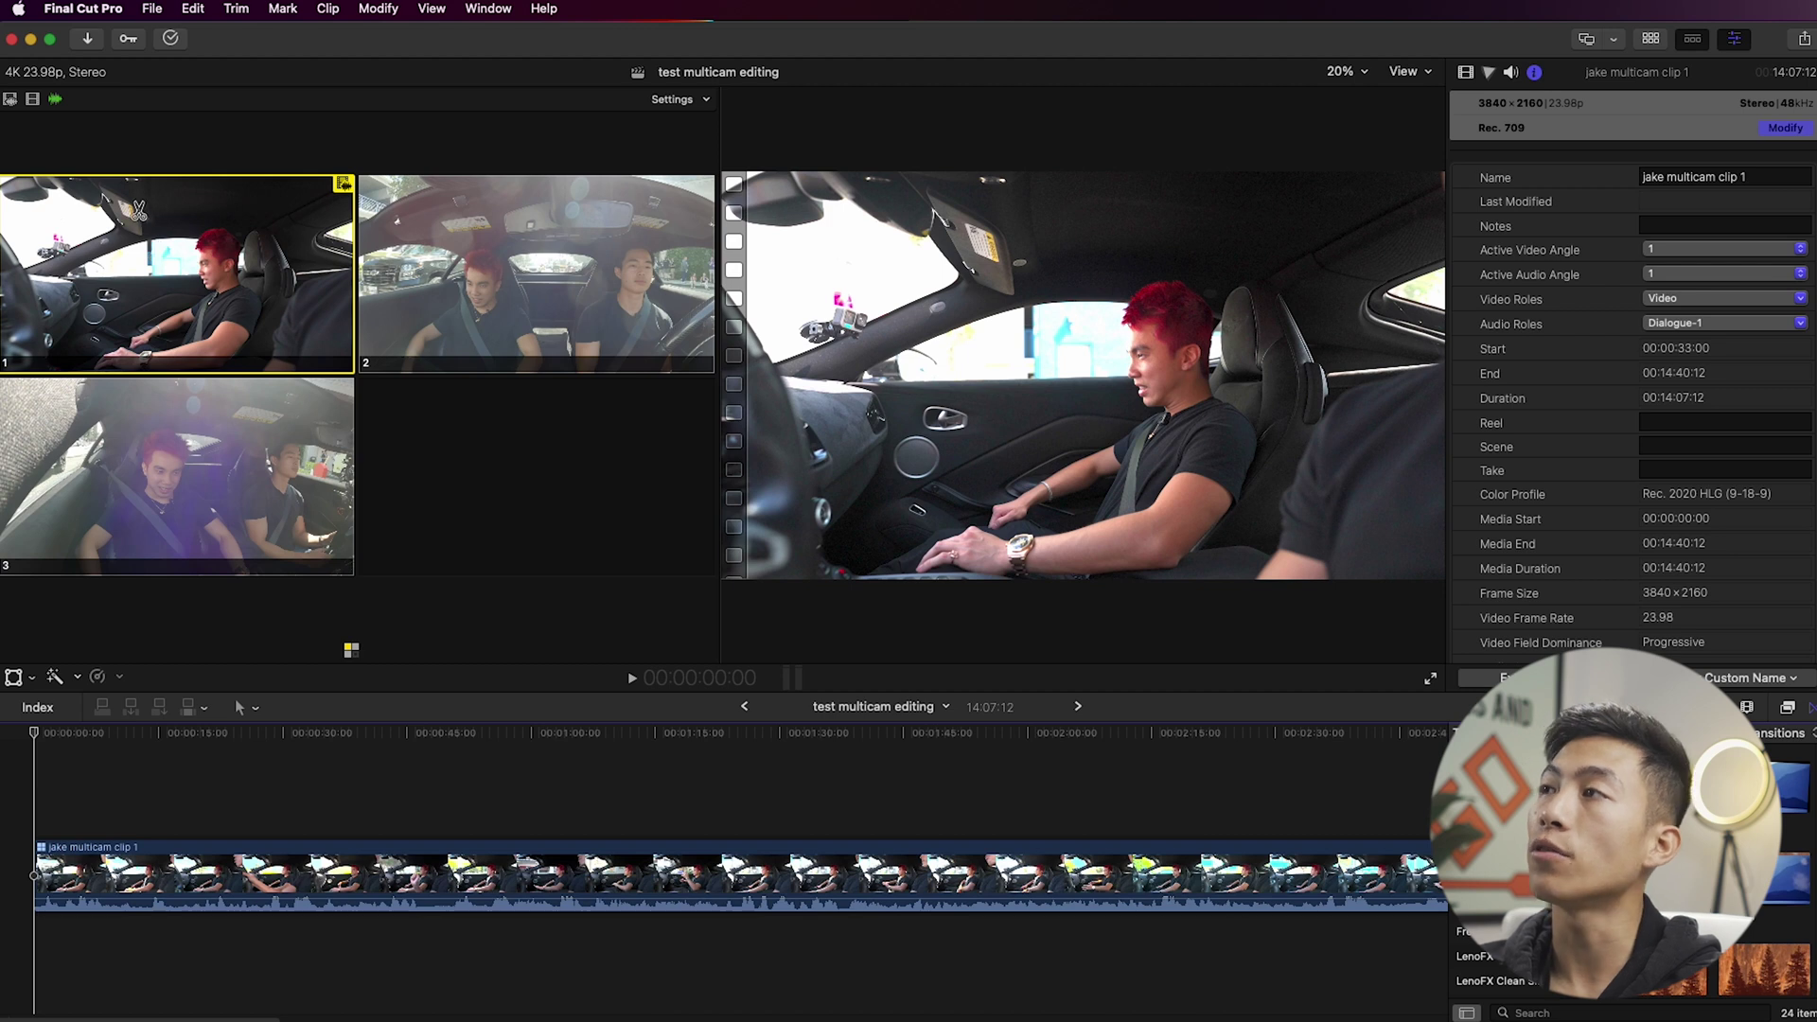
pyautogui.click(34, 99)
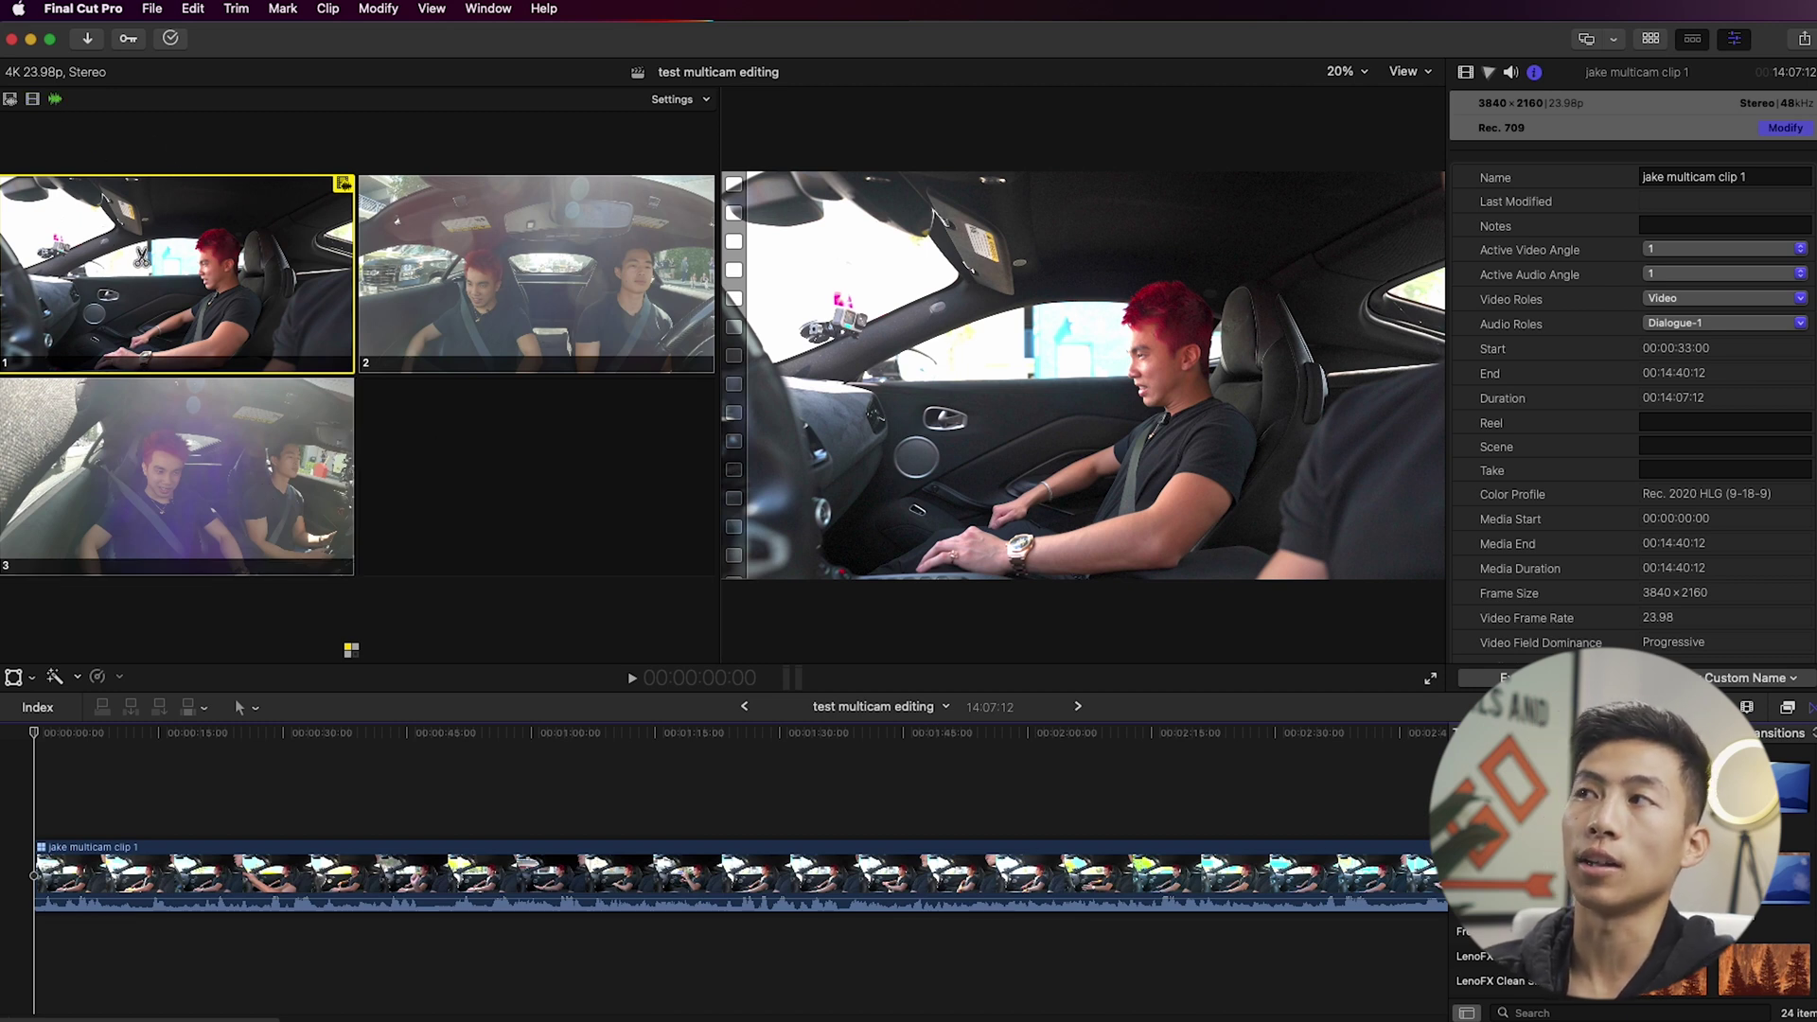
pyautogui.hotkey('alt', 'shift', '2')
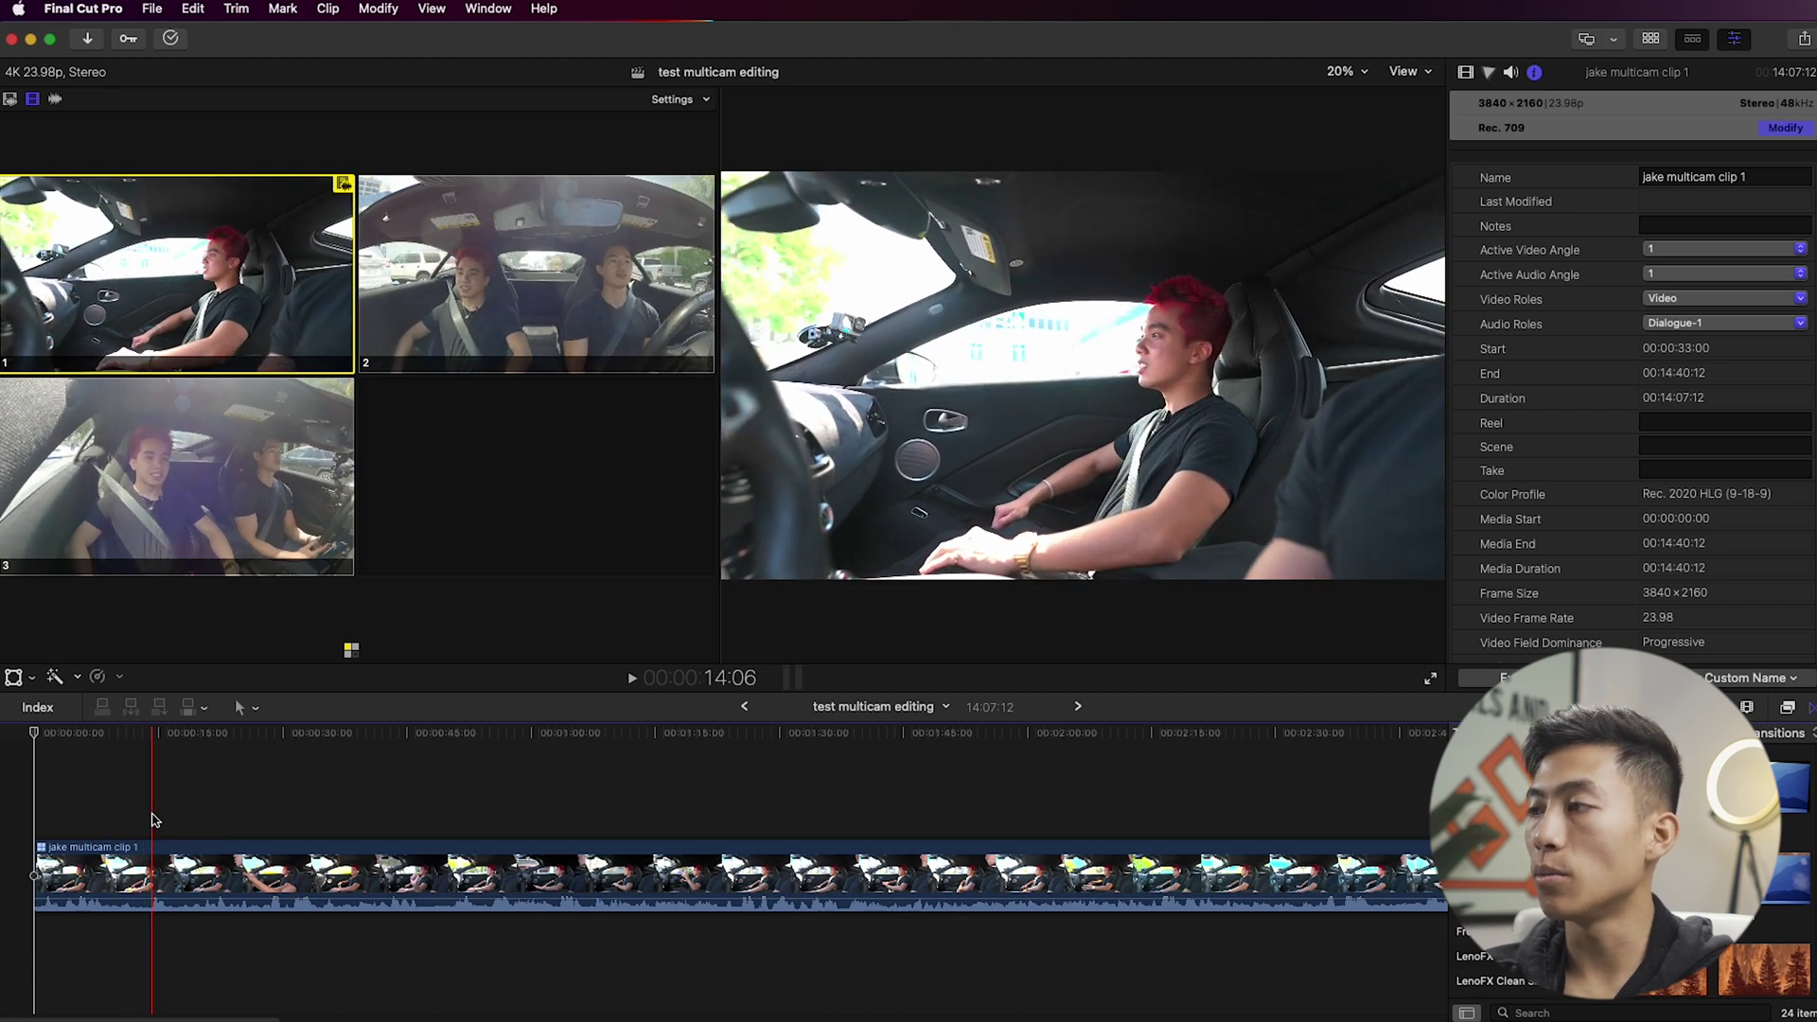
# Cut to angle 3 at about 19 seconds and to angle 2 at about 45 seconds.
pyautogui.click(196, 824)
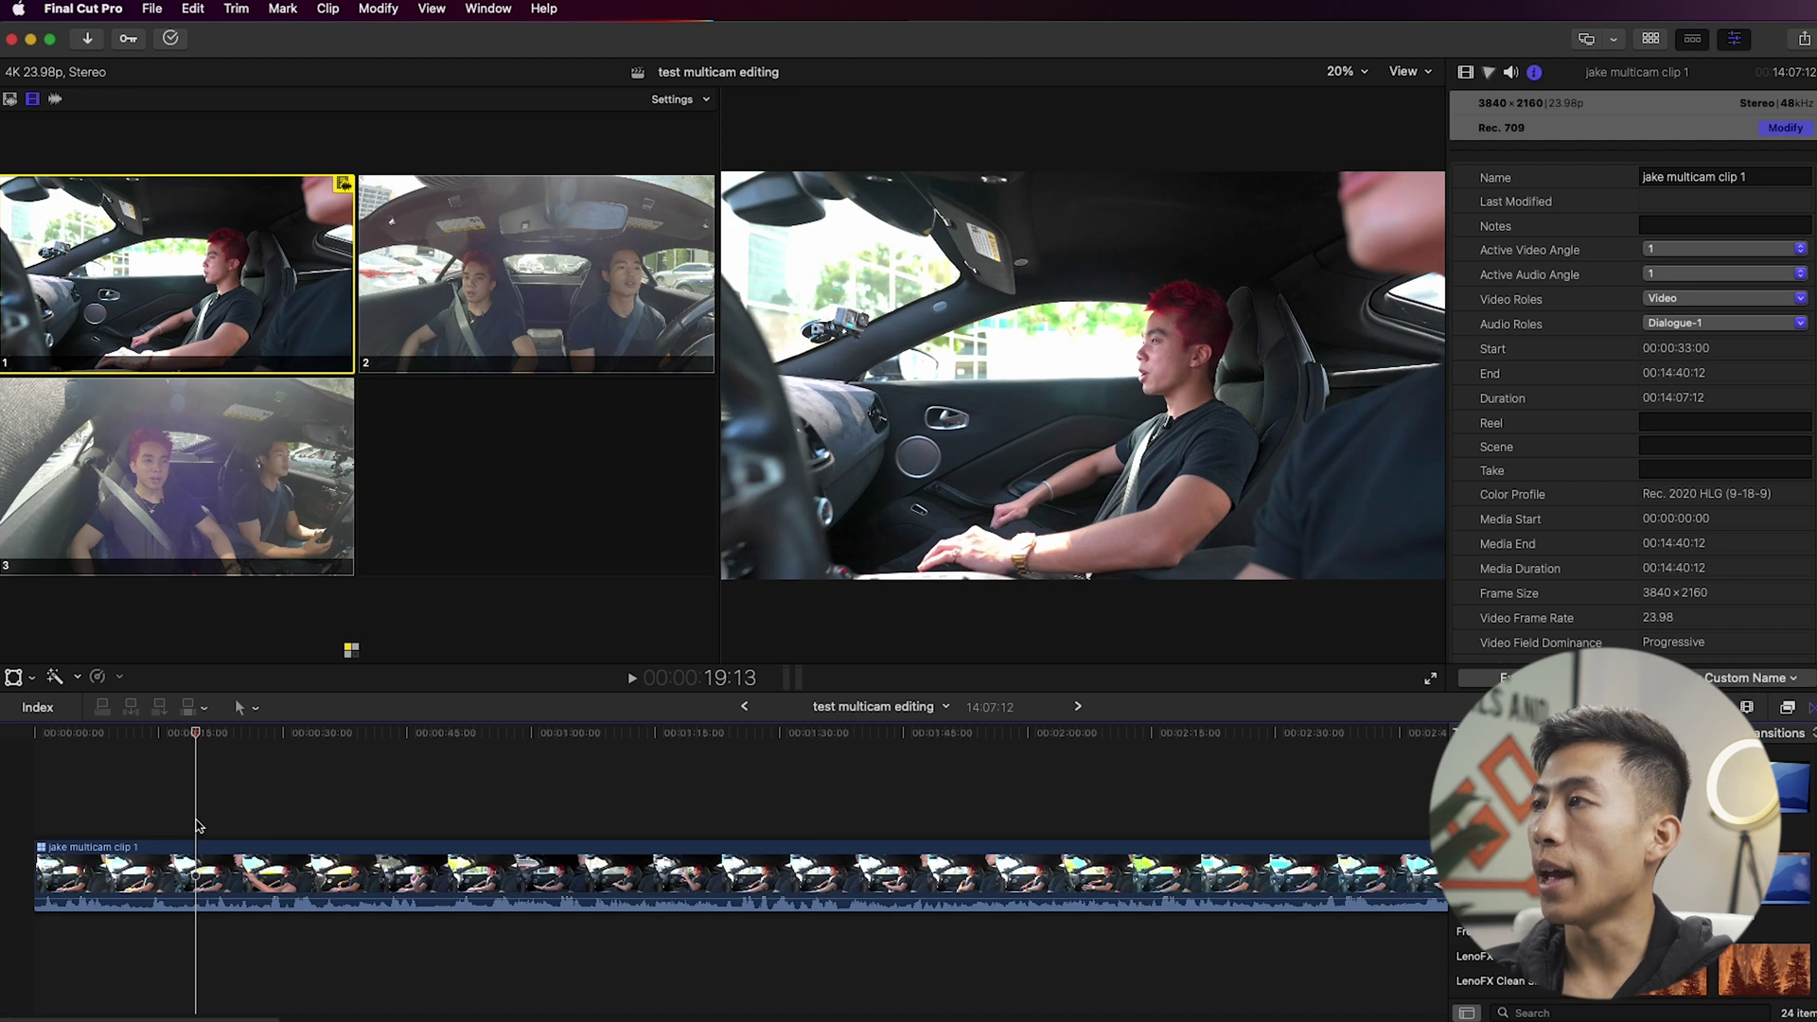
pyautogui.click(203, 487)
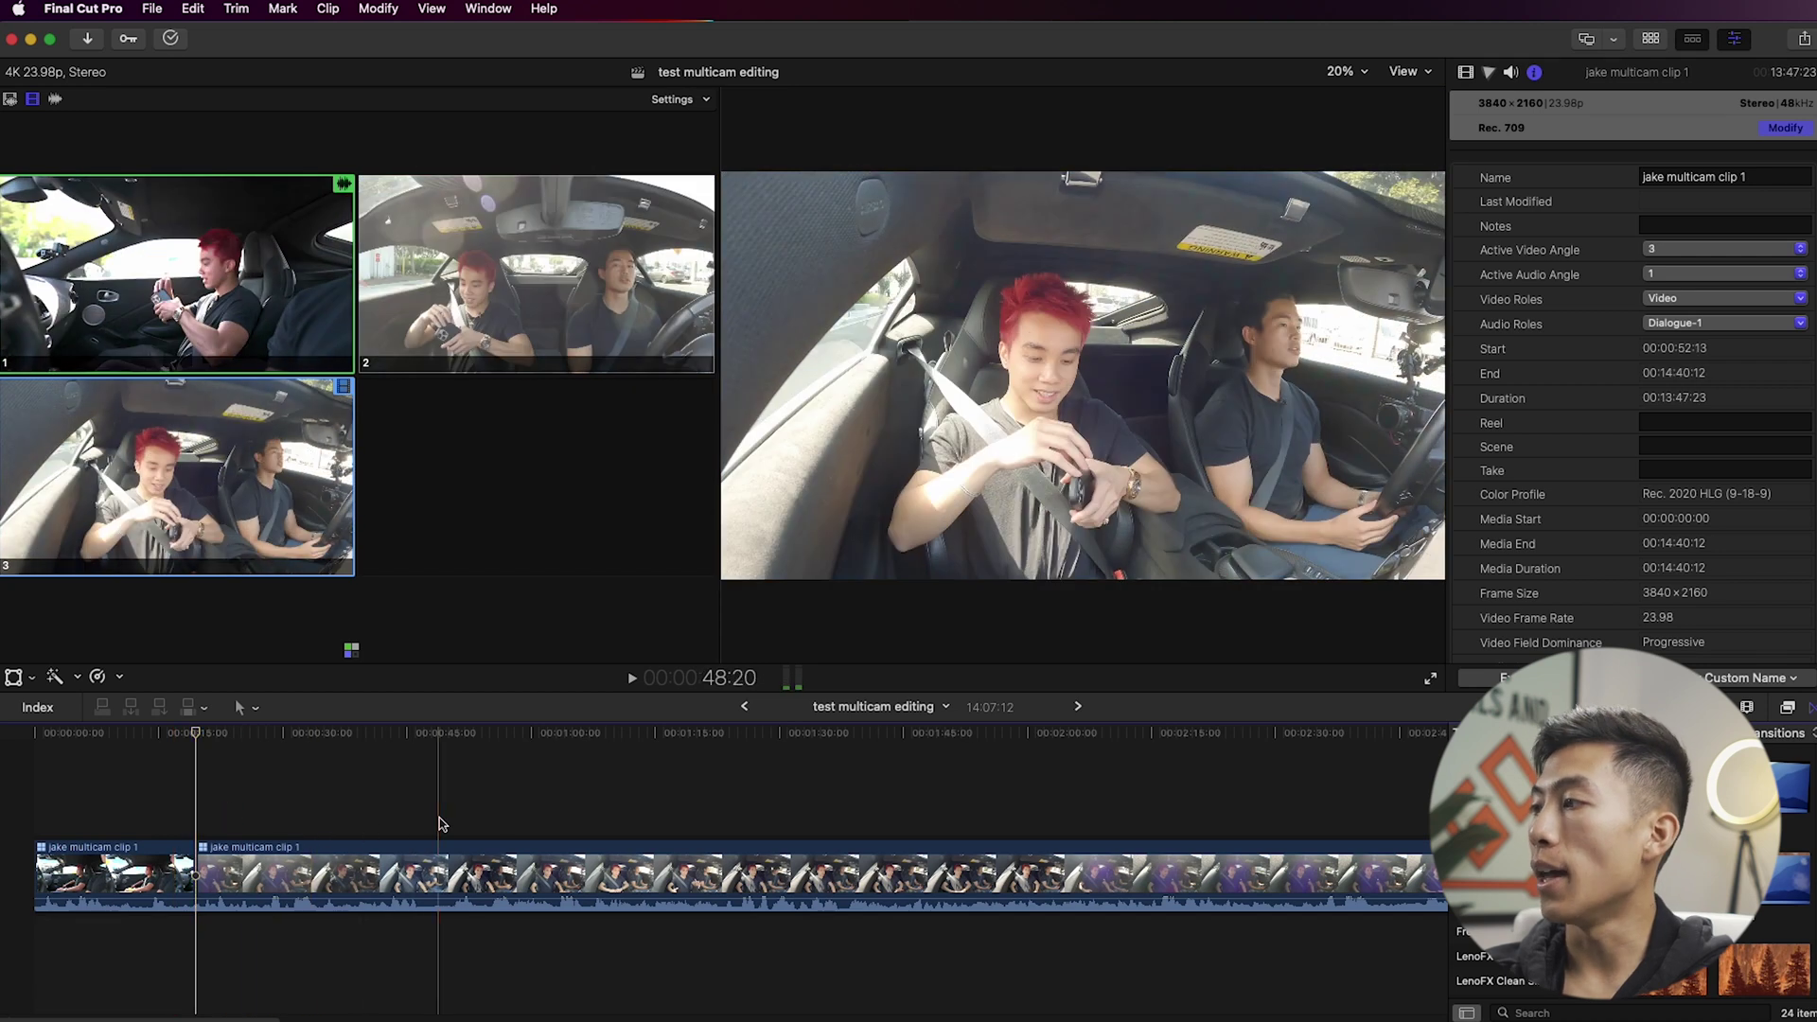
pyautogui.click(454, 822)
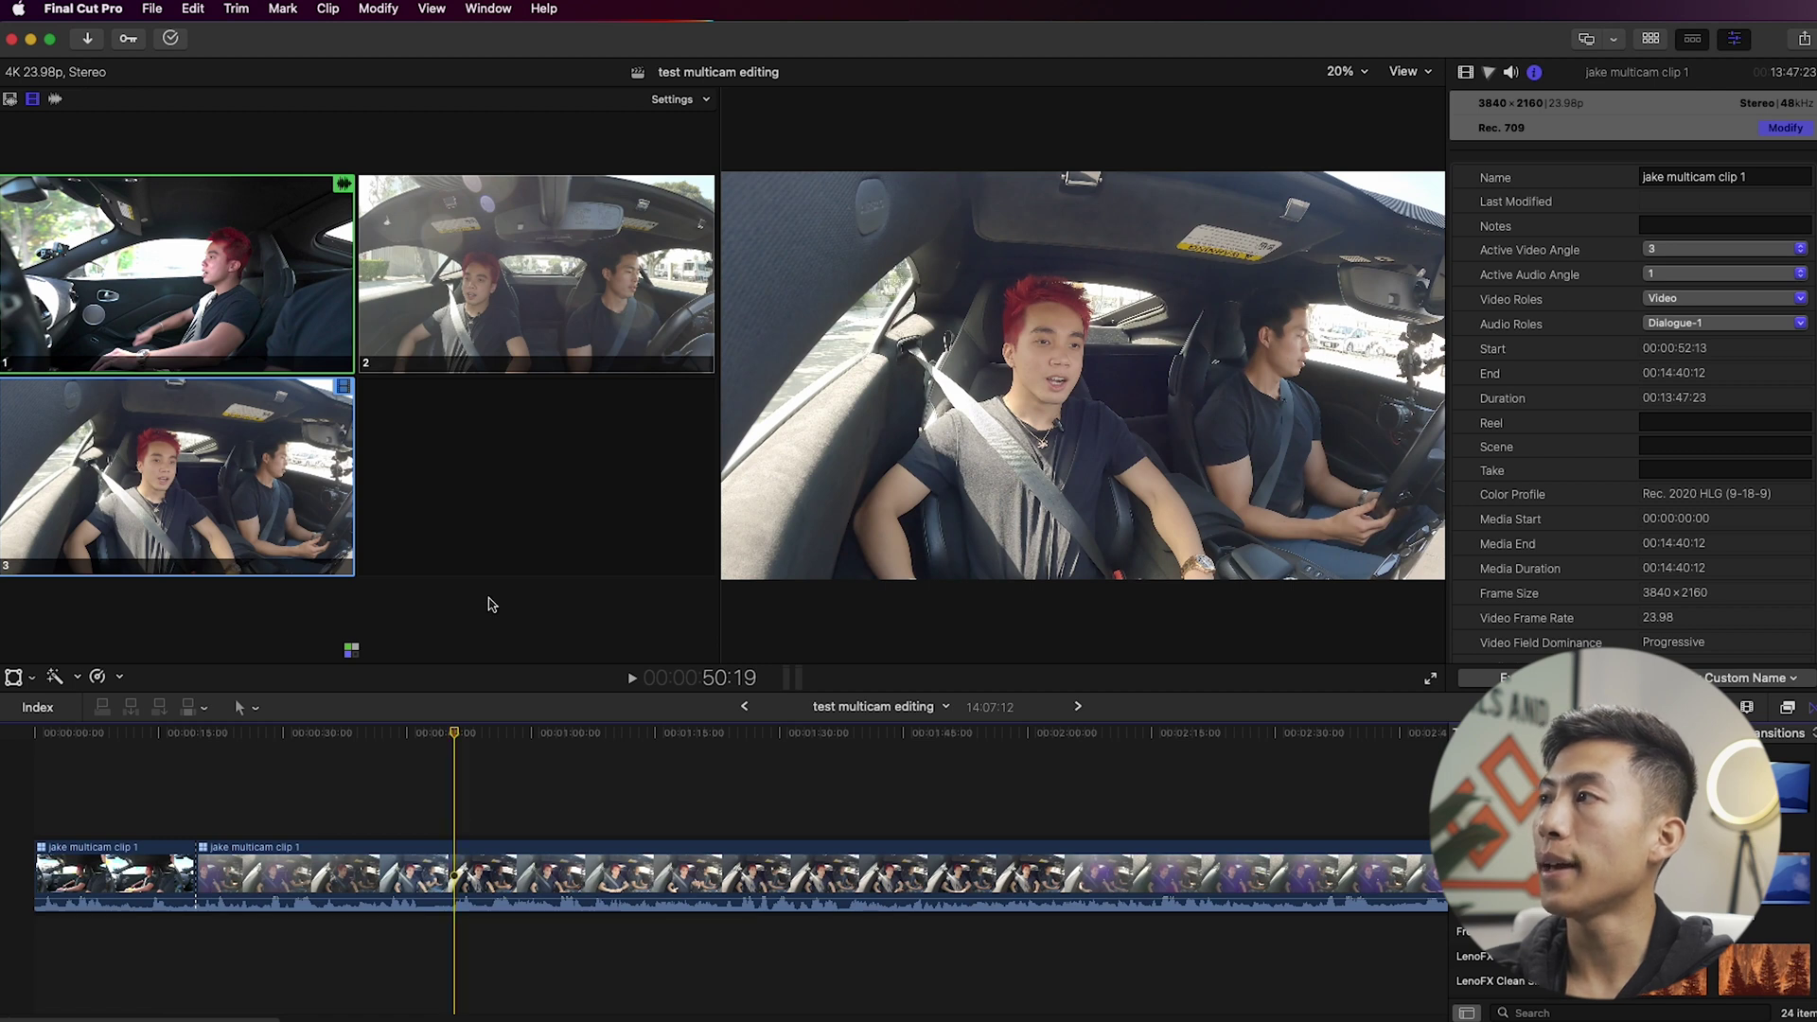
pyautogui.click(526, 296)
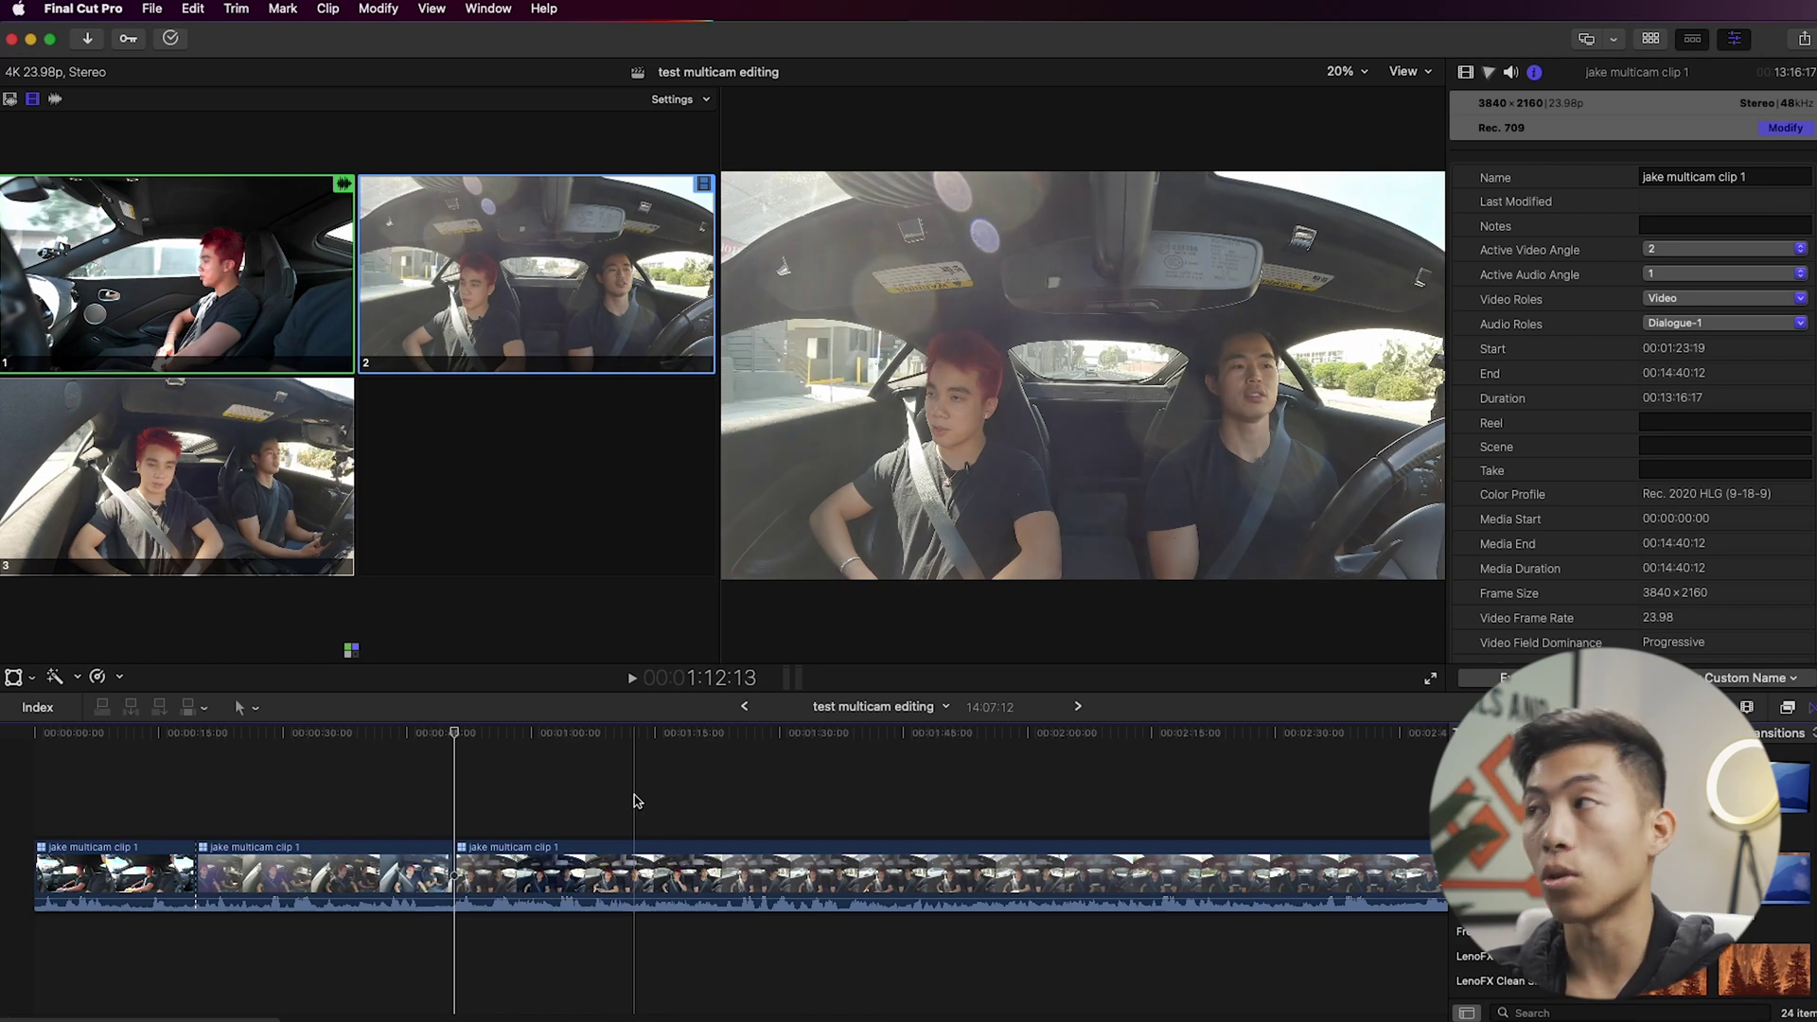
# Cut to angles 1 and 2 with number keys, then to angles 3 and 1 during playback.
pyautogui.press('1')
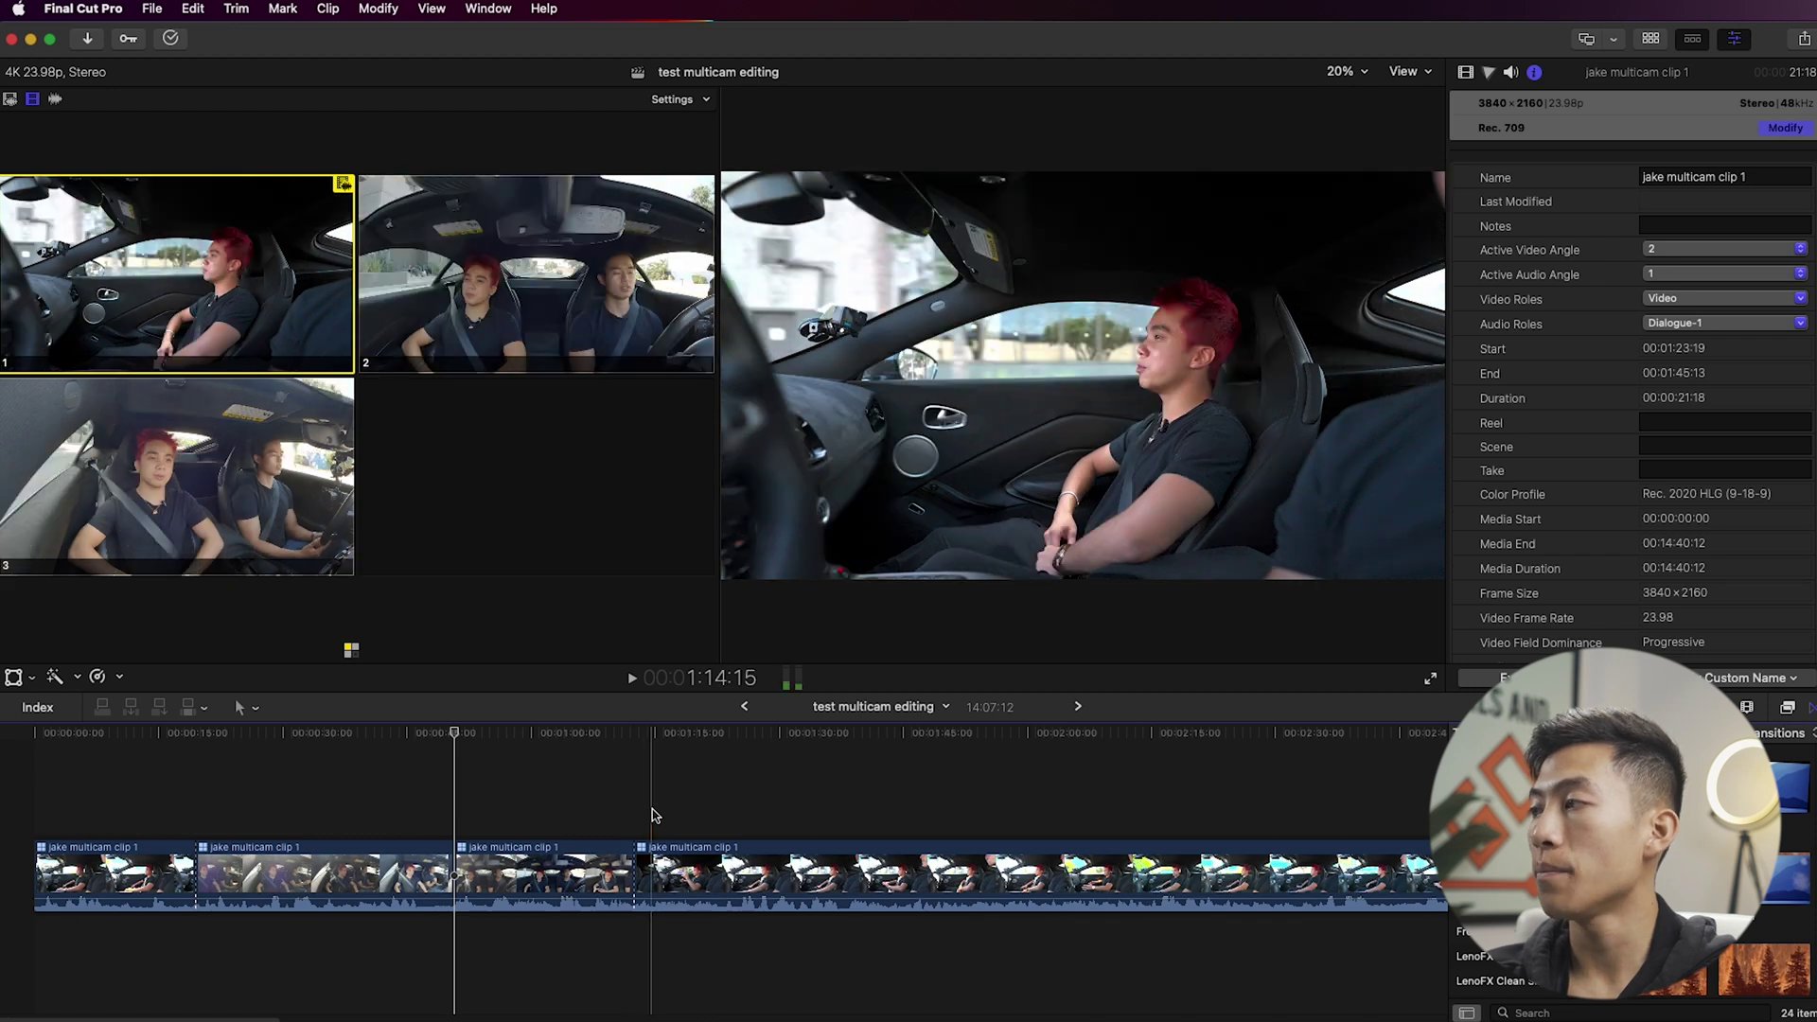
pyautogui.press('2')
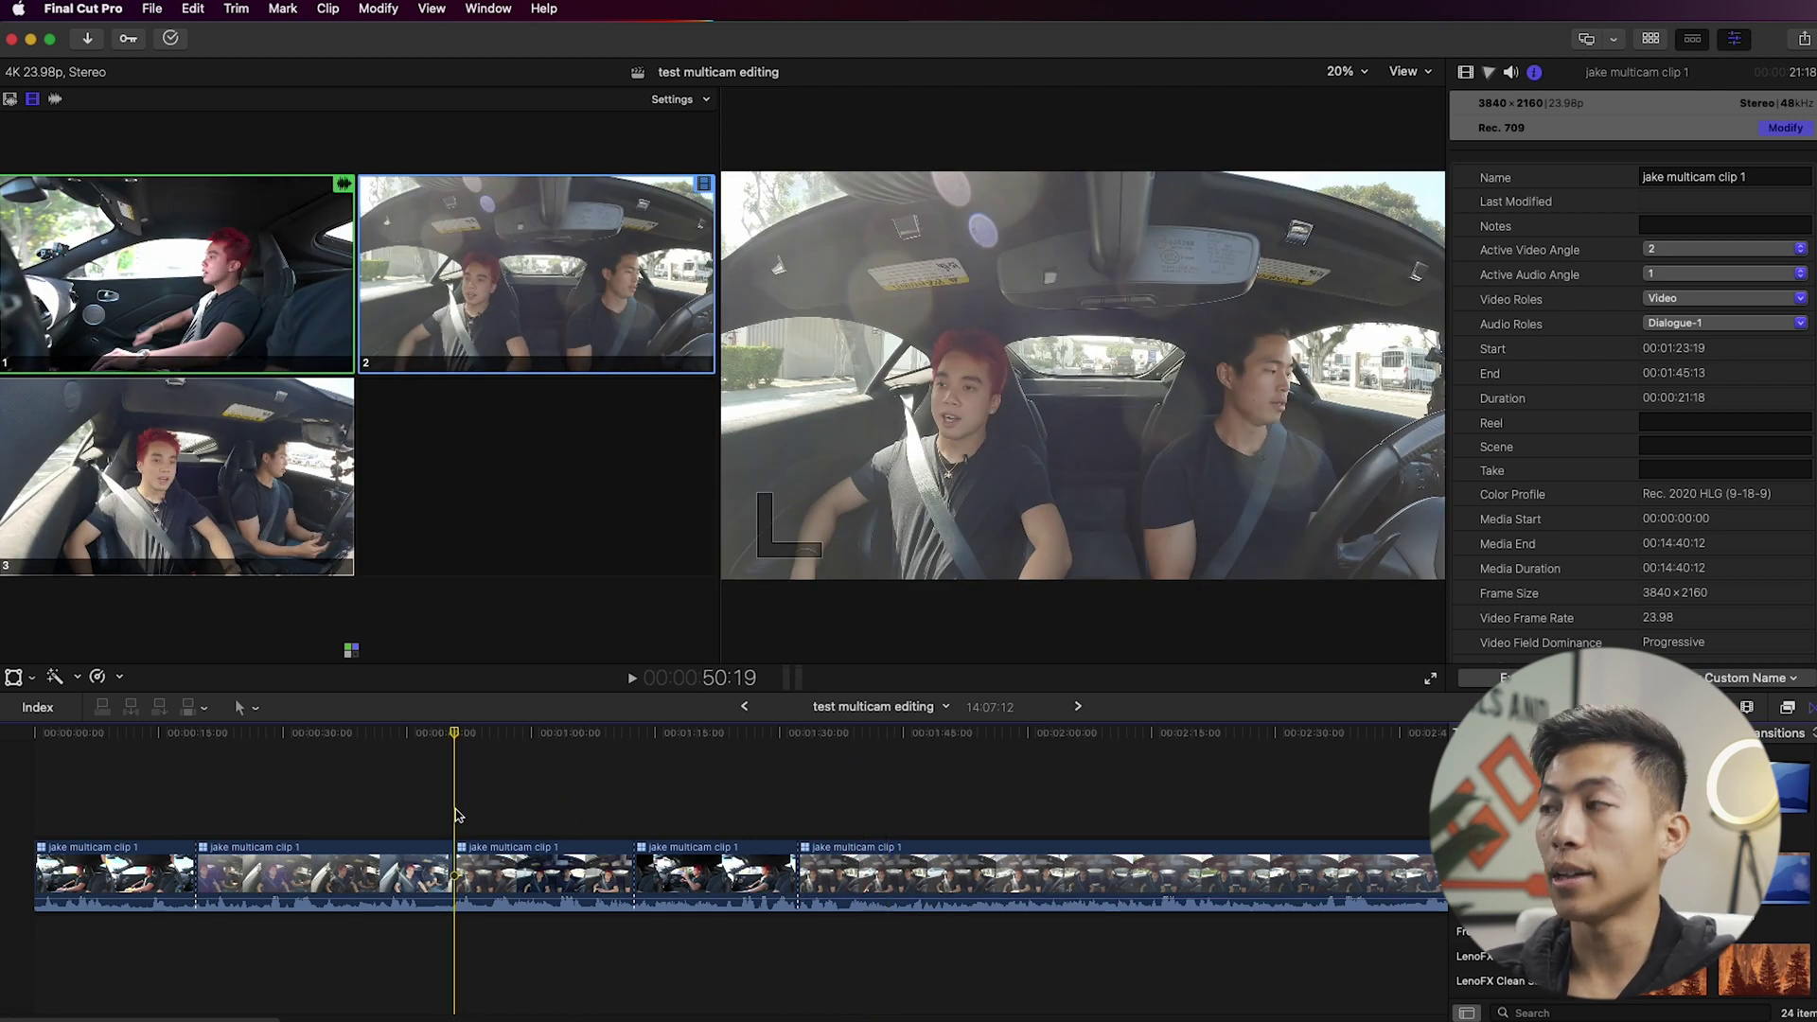
pyautogui.press('space')
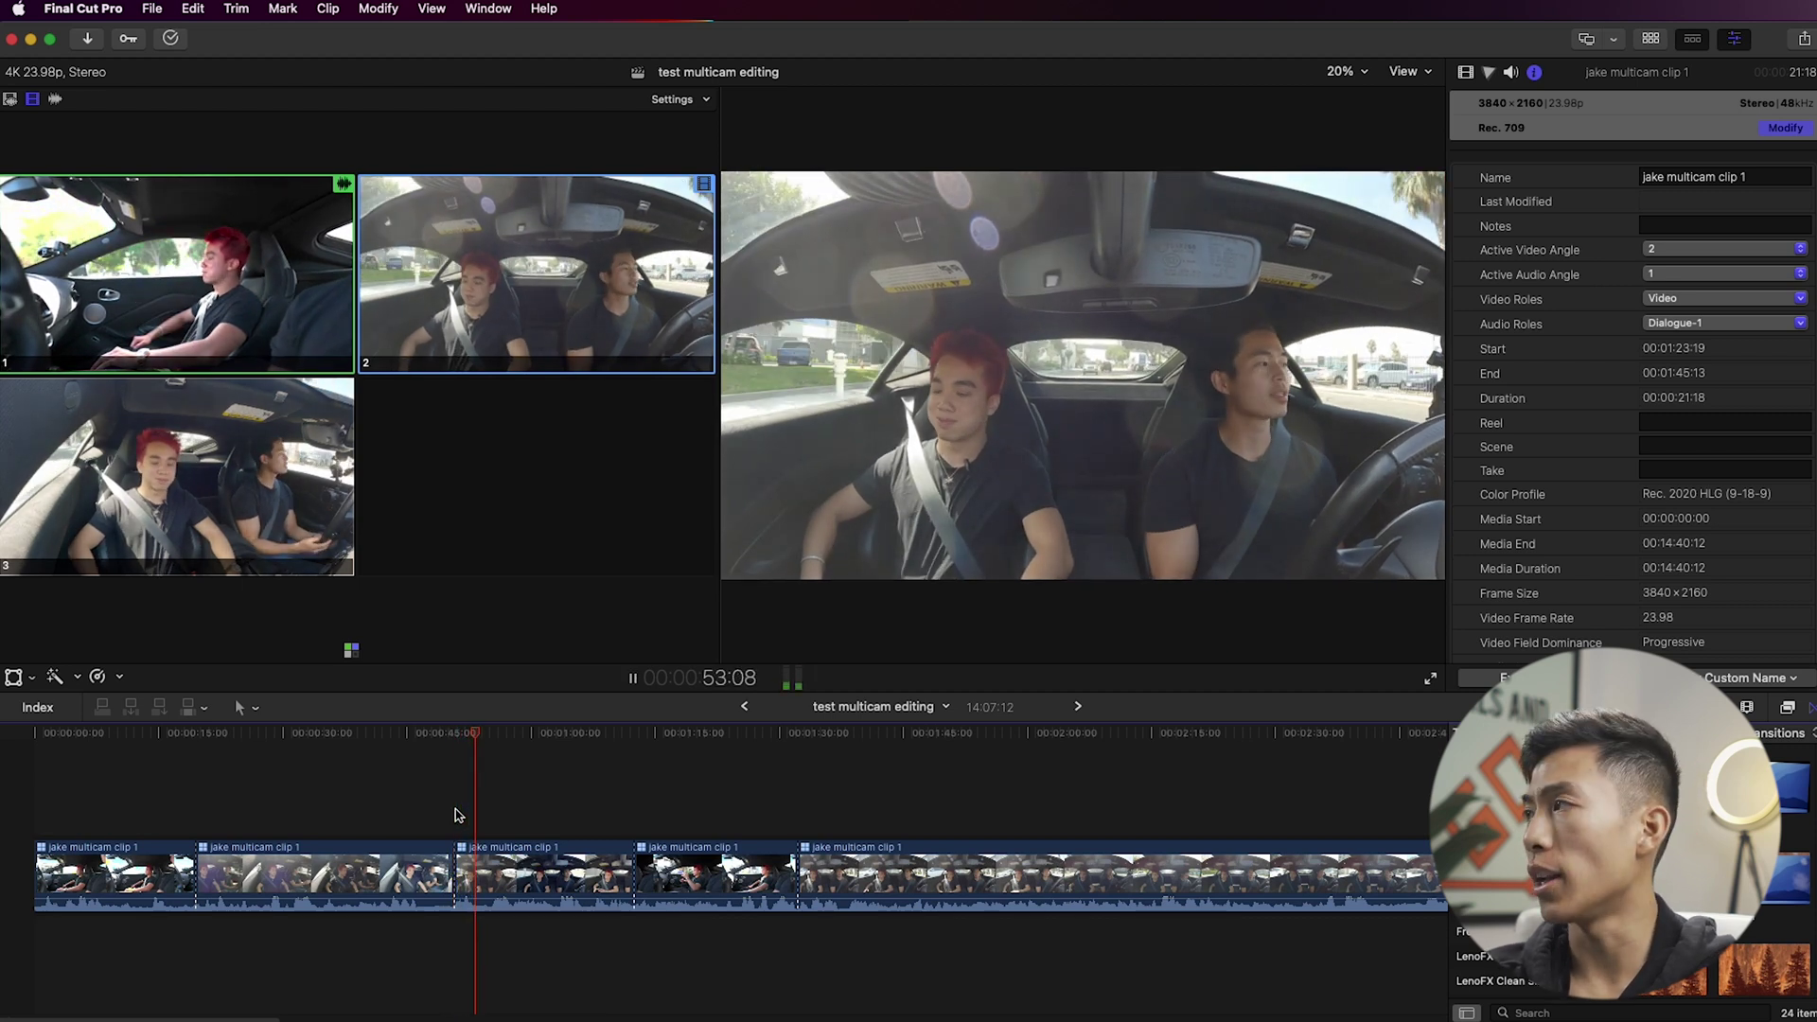
pyautogui.press('3')
pyautogui.press('1')
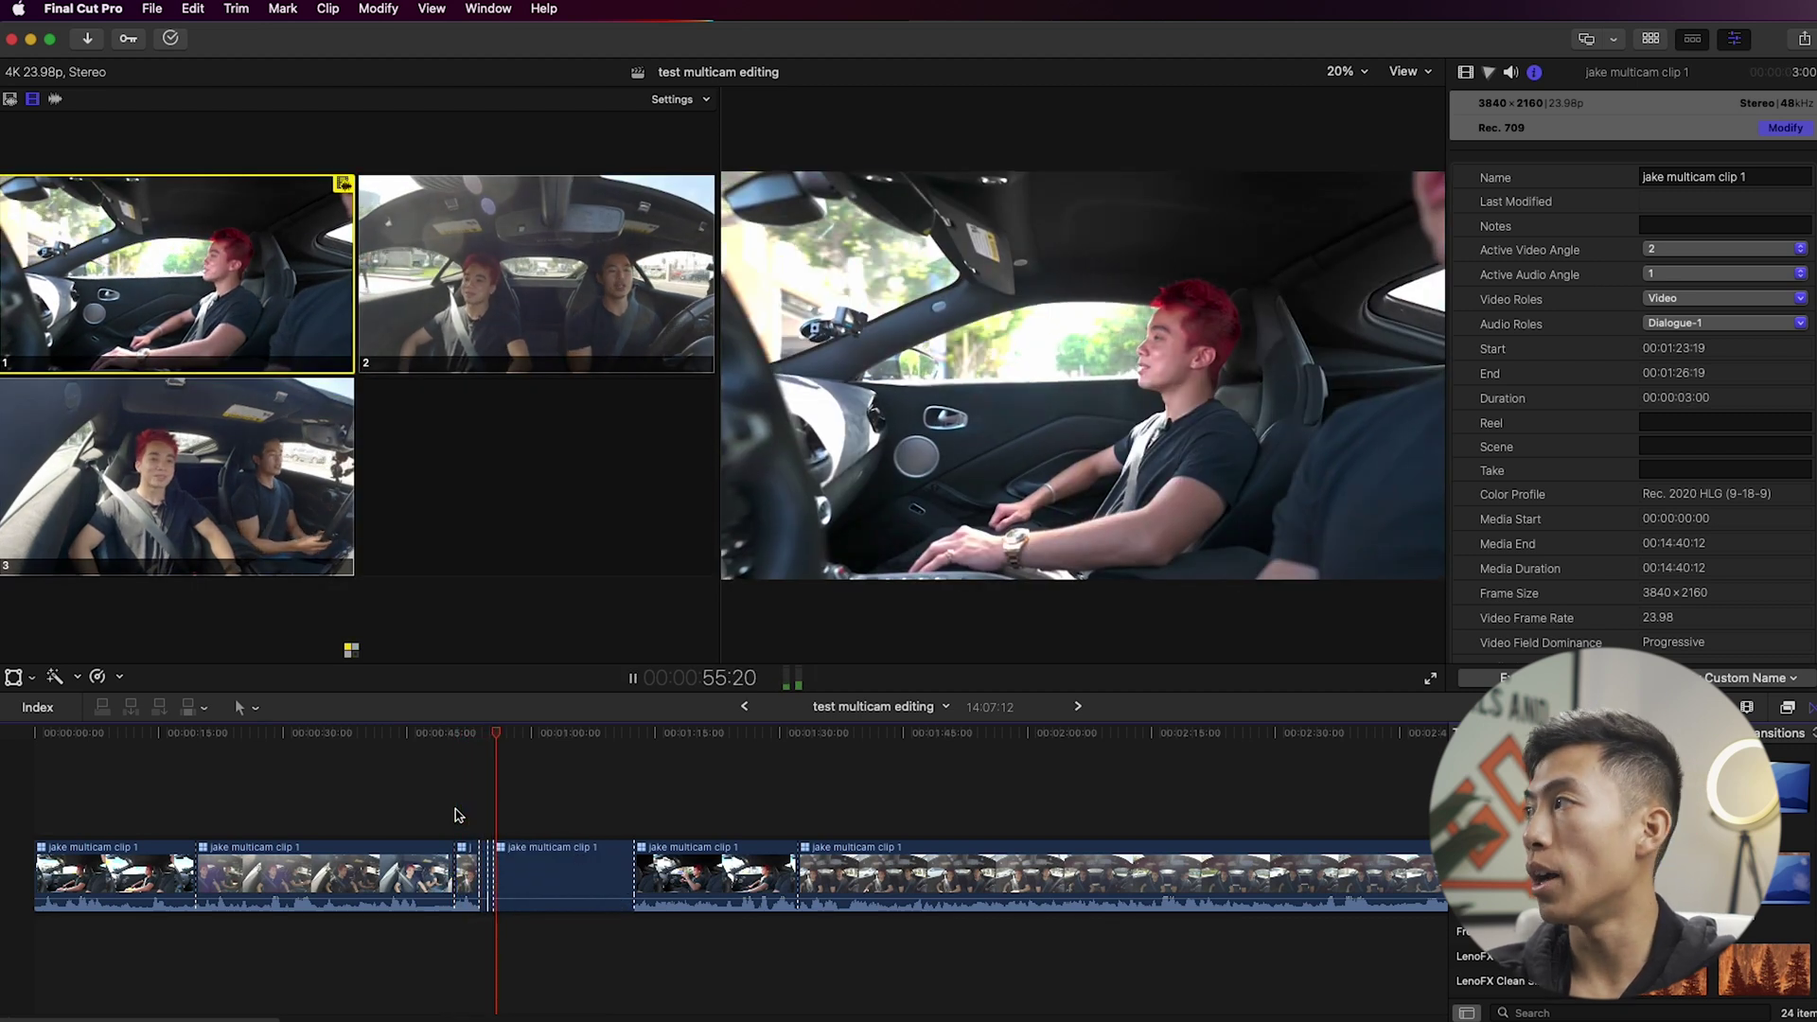
pyautogui.press('space')
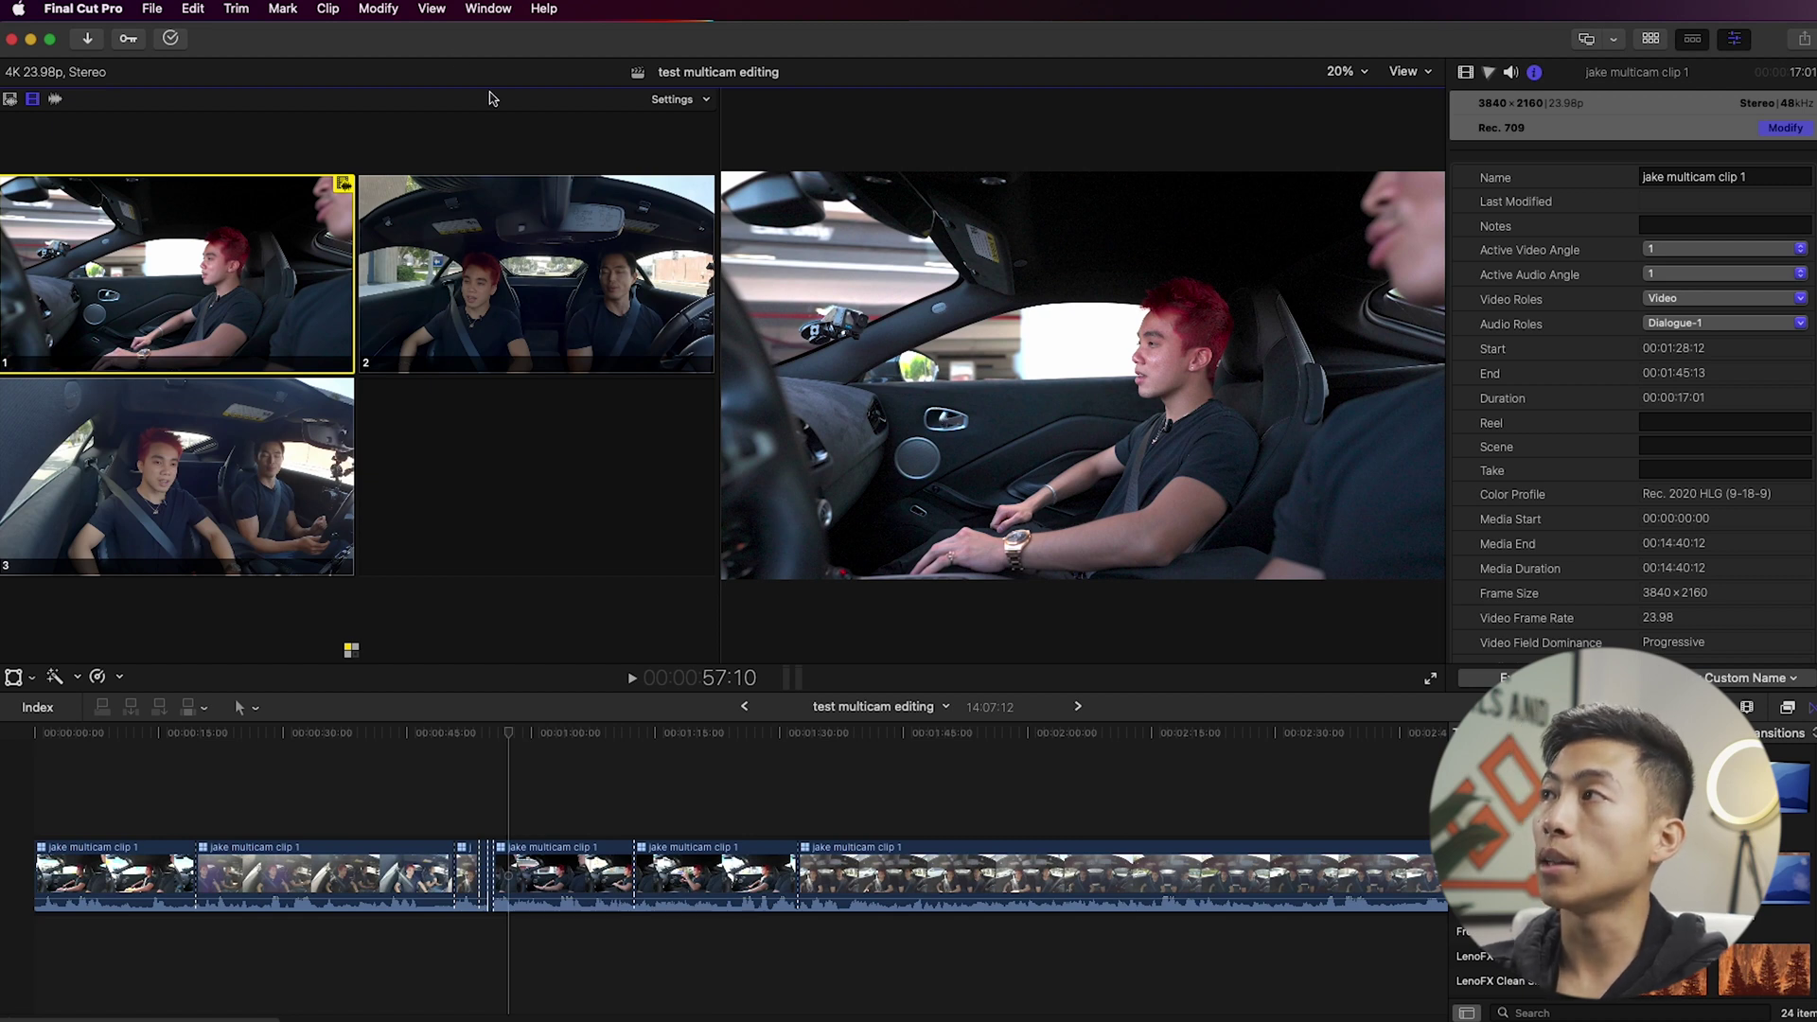
# Hide the angle previews in the viewer and show the Browser again.
pyautogui.click(431, 9)
pyautogui.moveTo(511, 131)
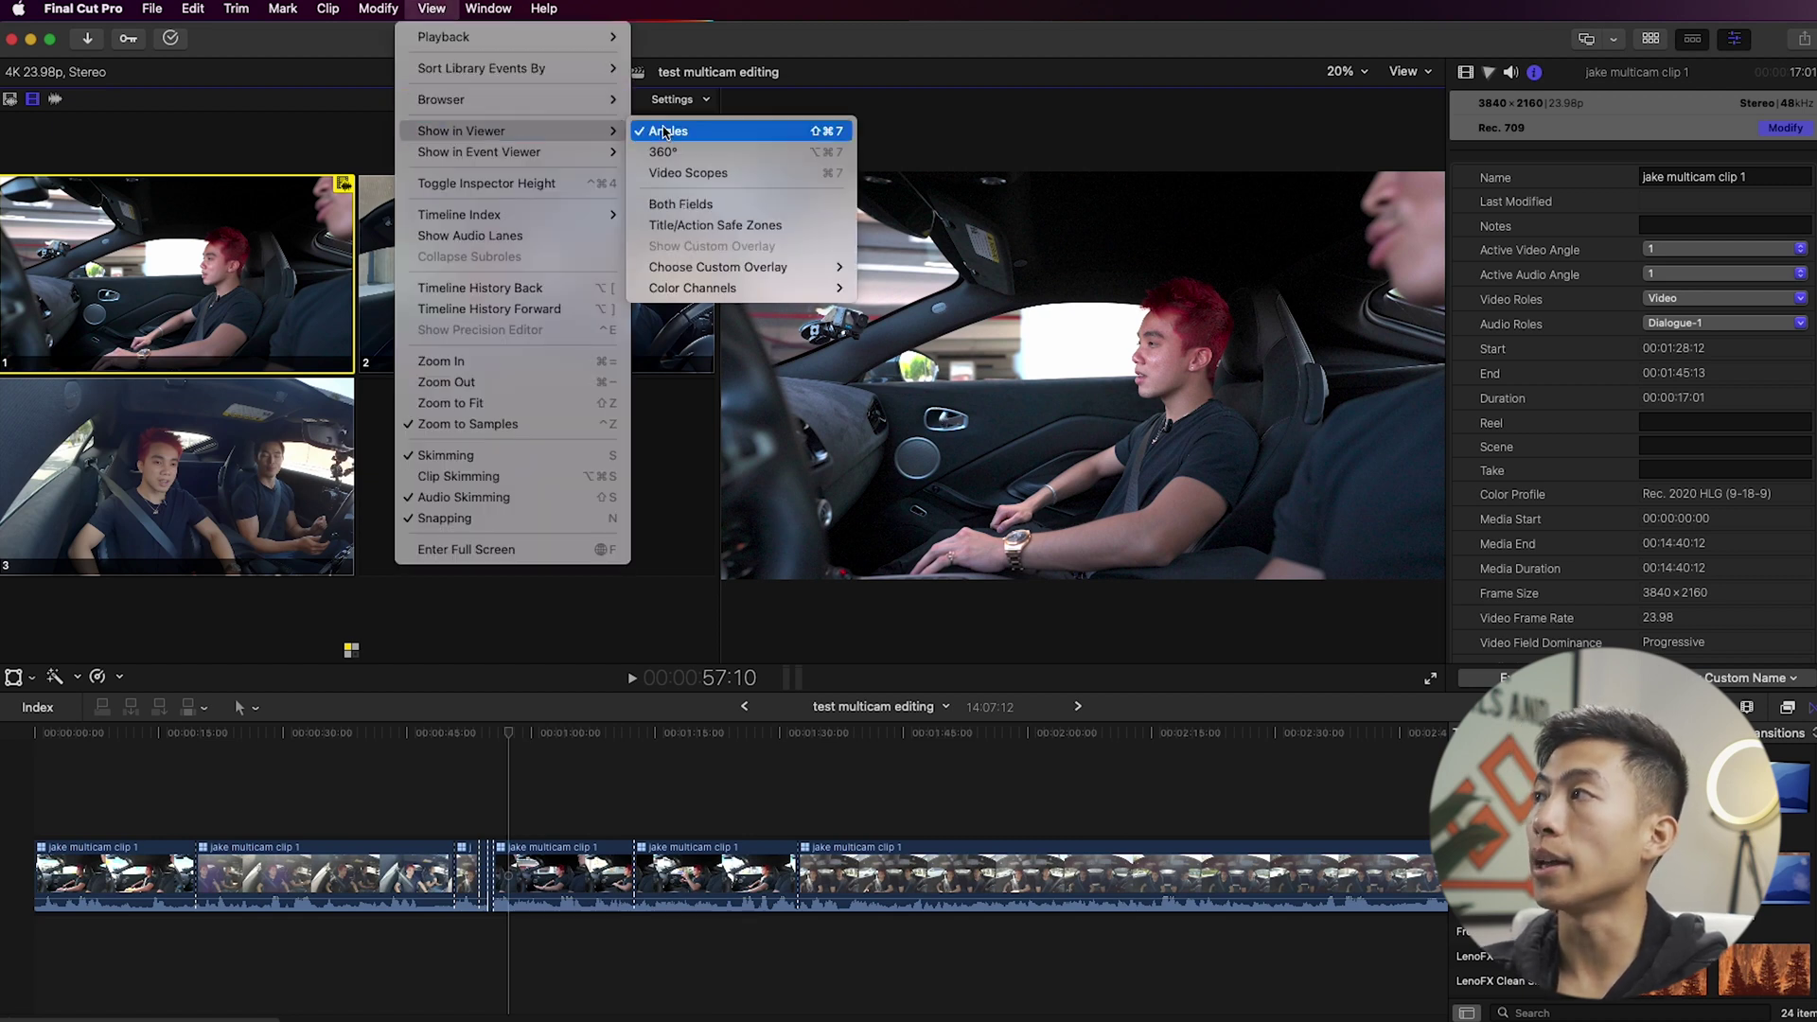
pyautogui.click(664, 130)
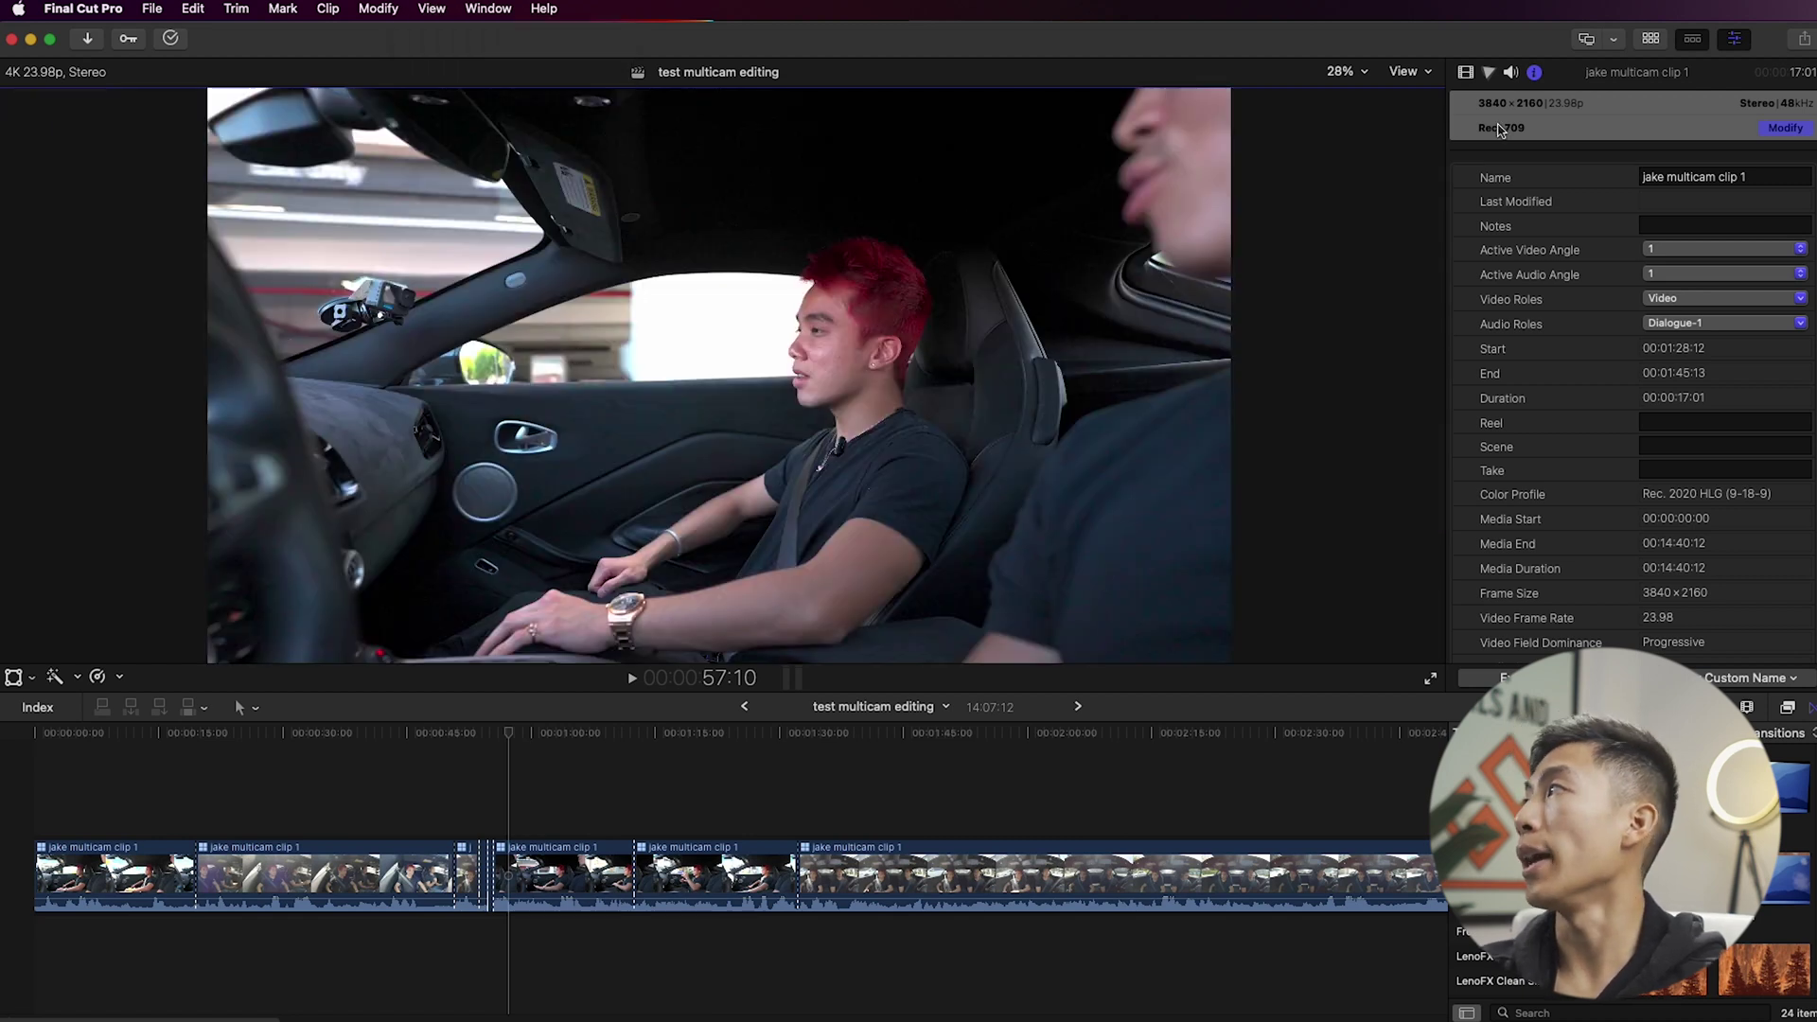
pyautogui.click(1649, 40)
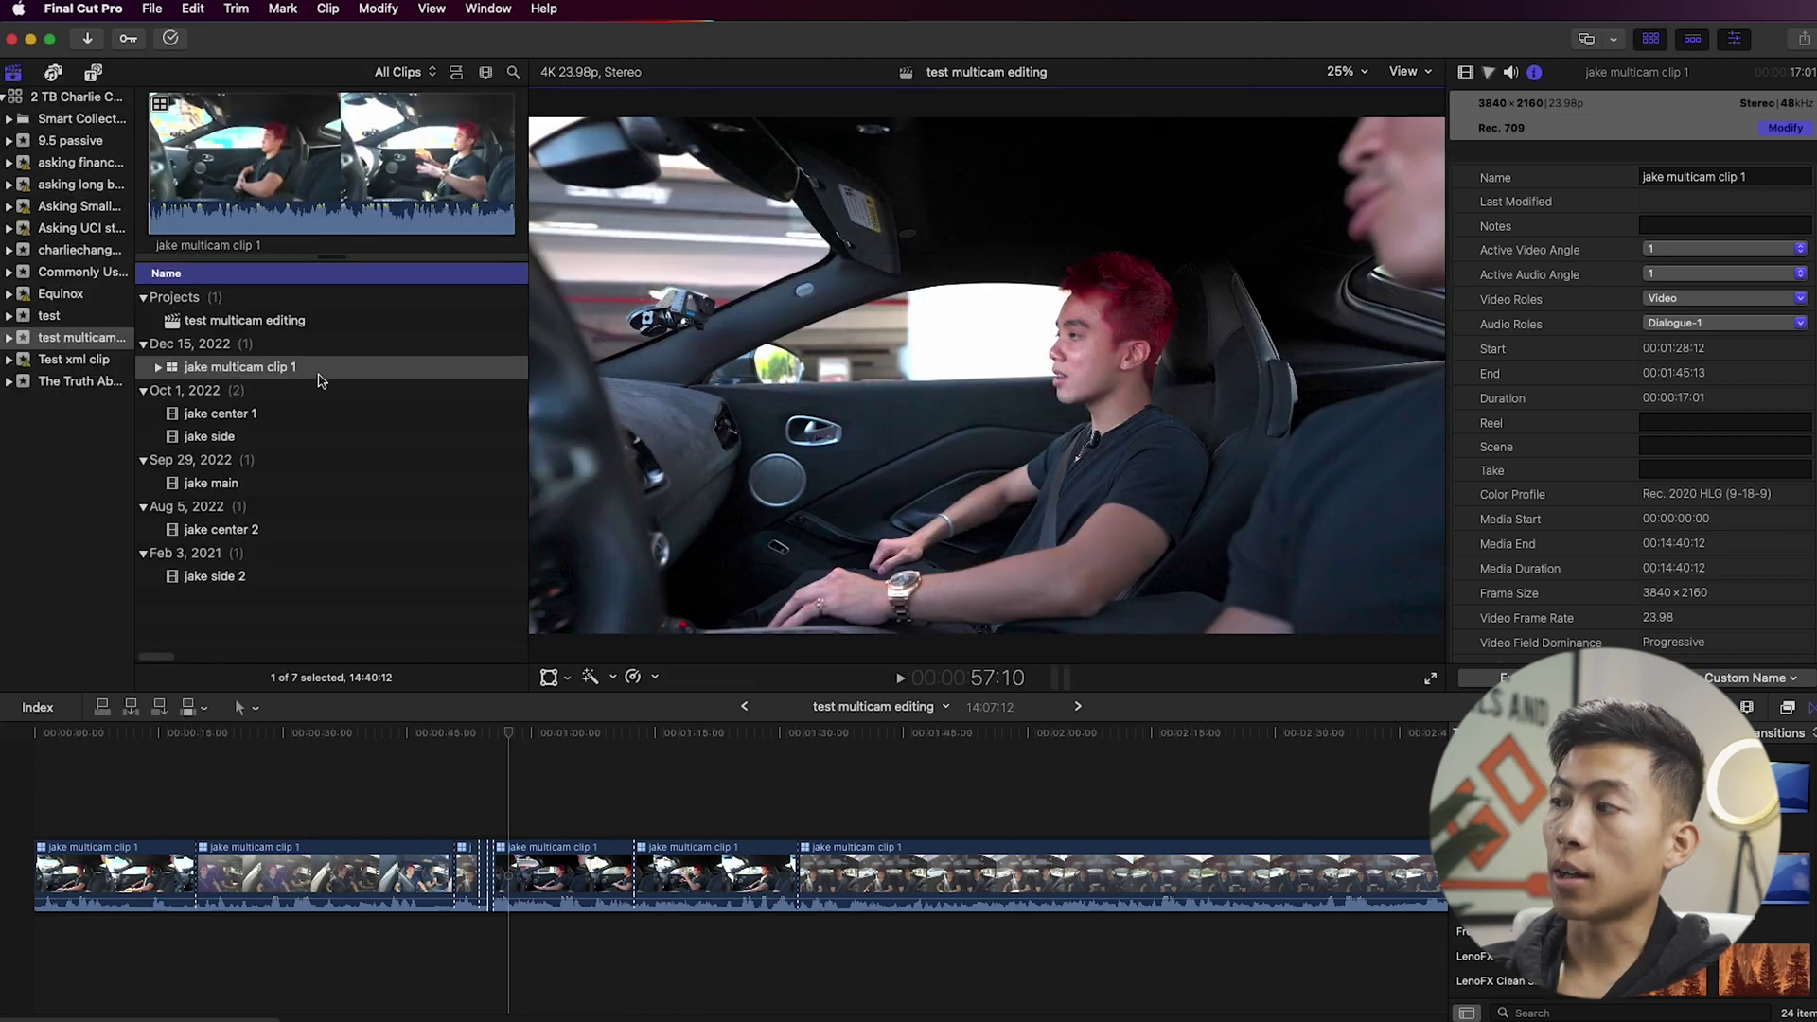
# Open jake multicam clip 1 in the angle editor and scroll to where angles 2 and 3 end.
pyautogui.doubleClick(114, 871)
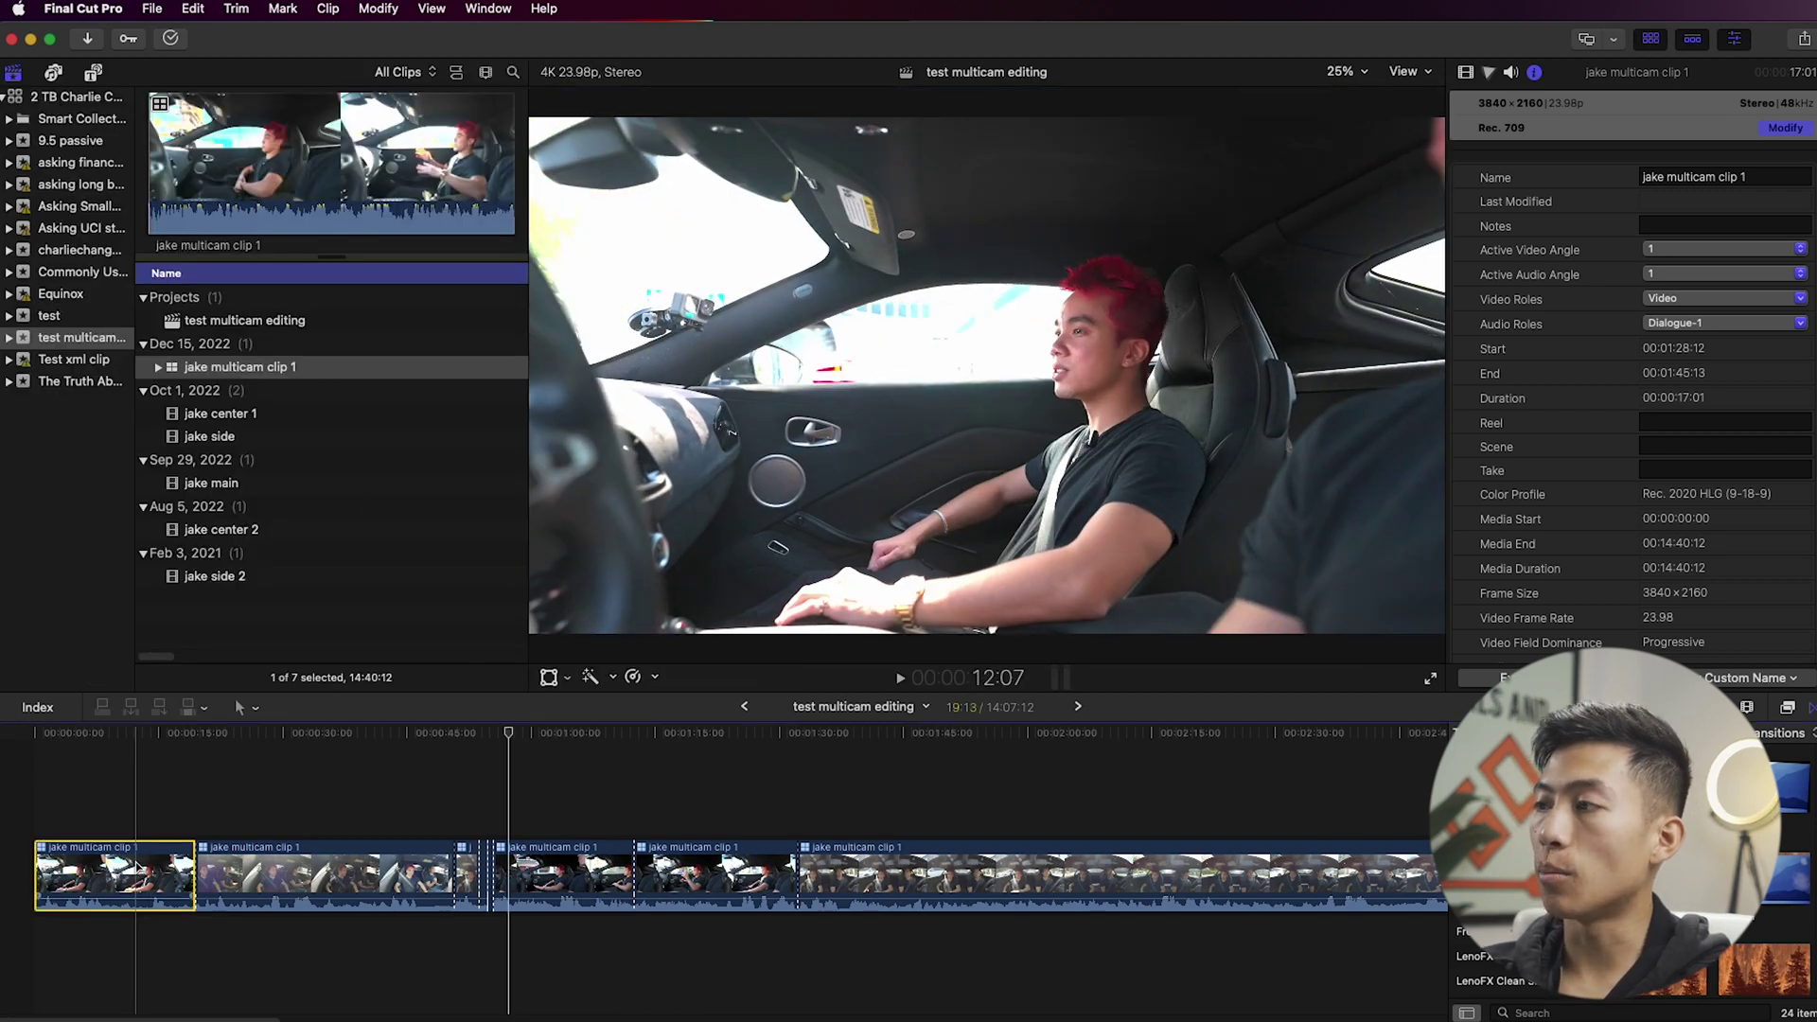
pyautogui.hscroll(15, 277, 841)
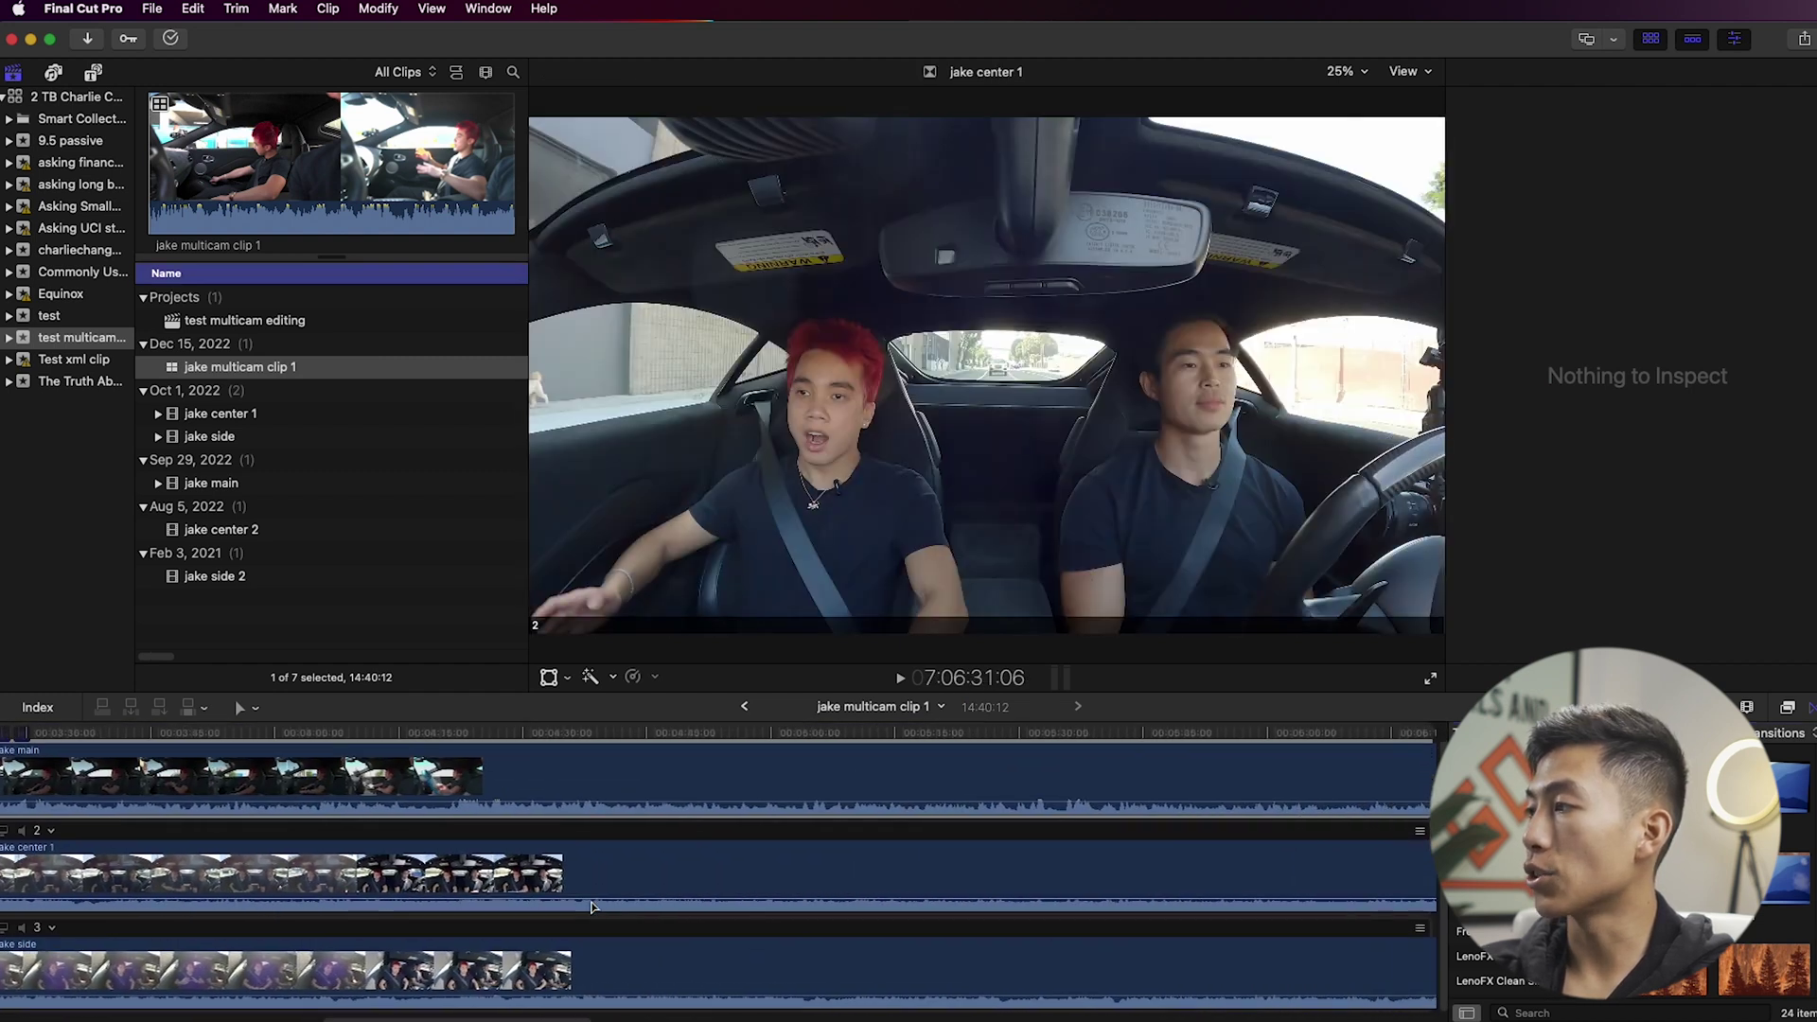
pyautogui.hscroll(10, 591, 907)
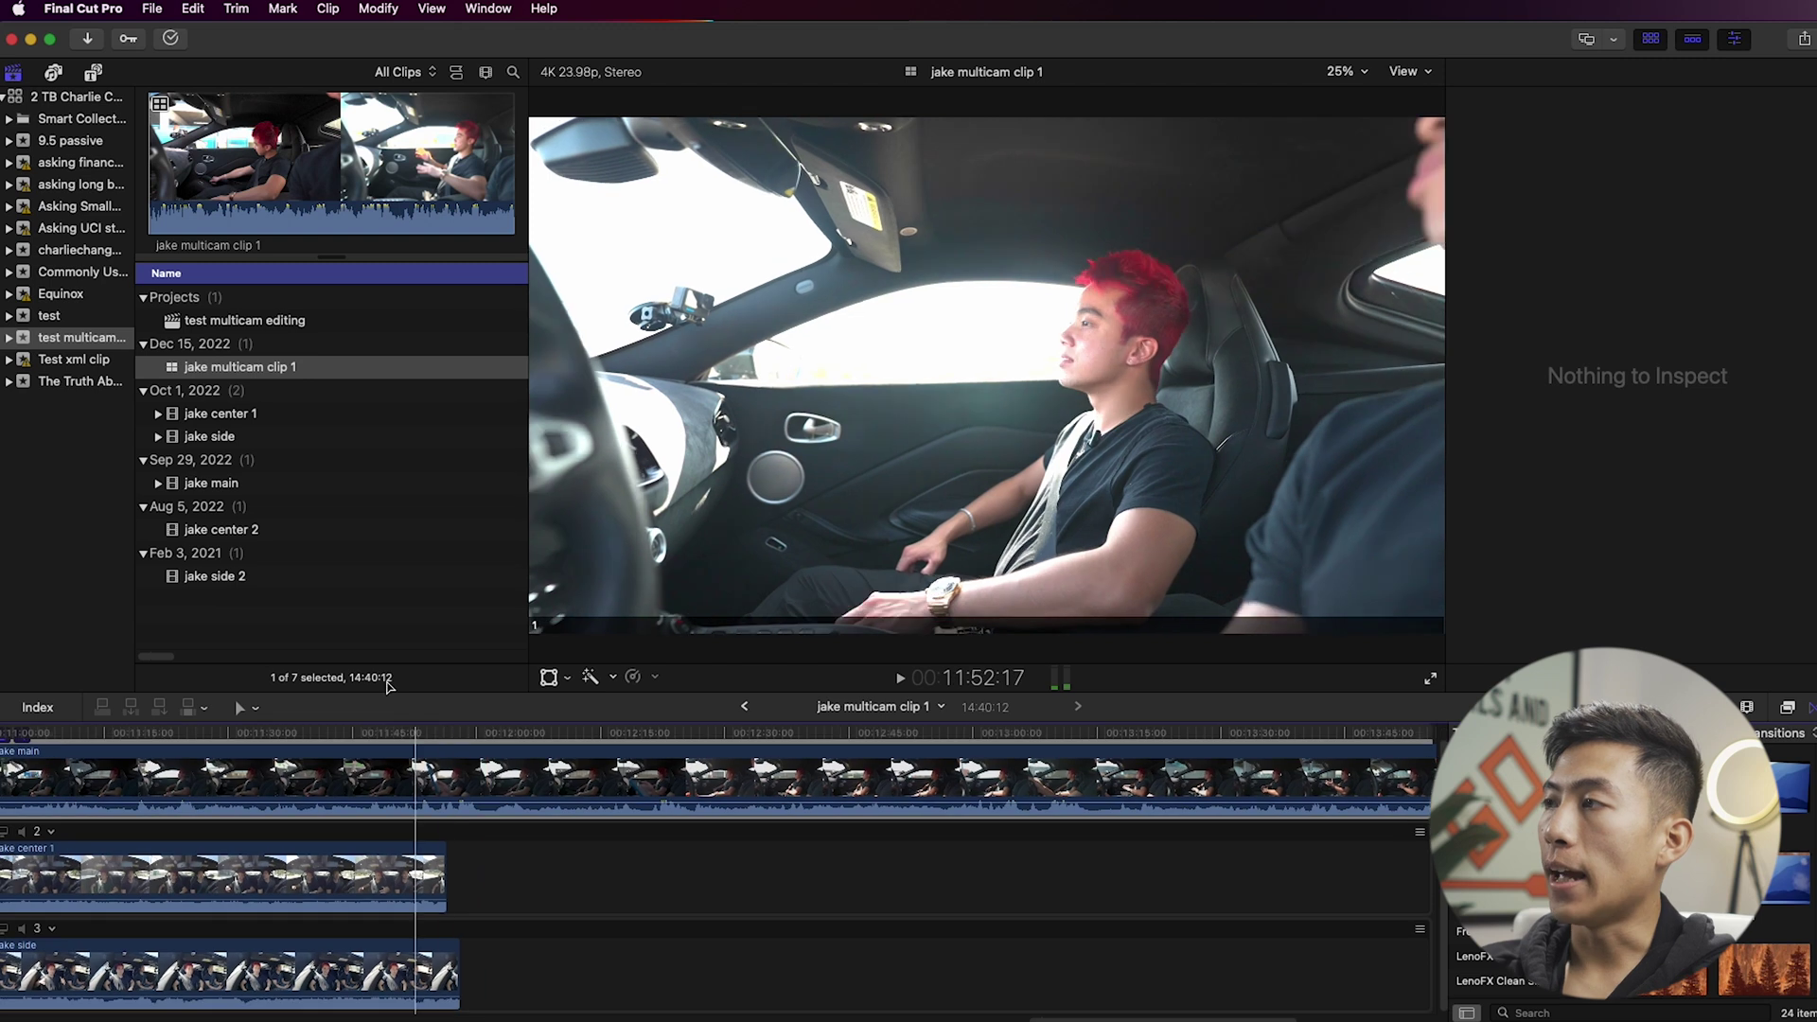
pyautogui.click(269, 537)
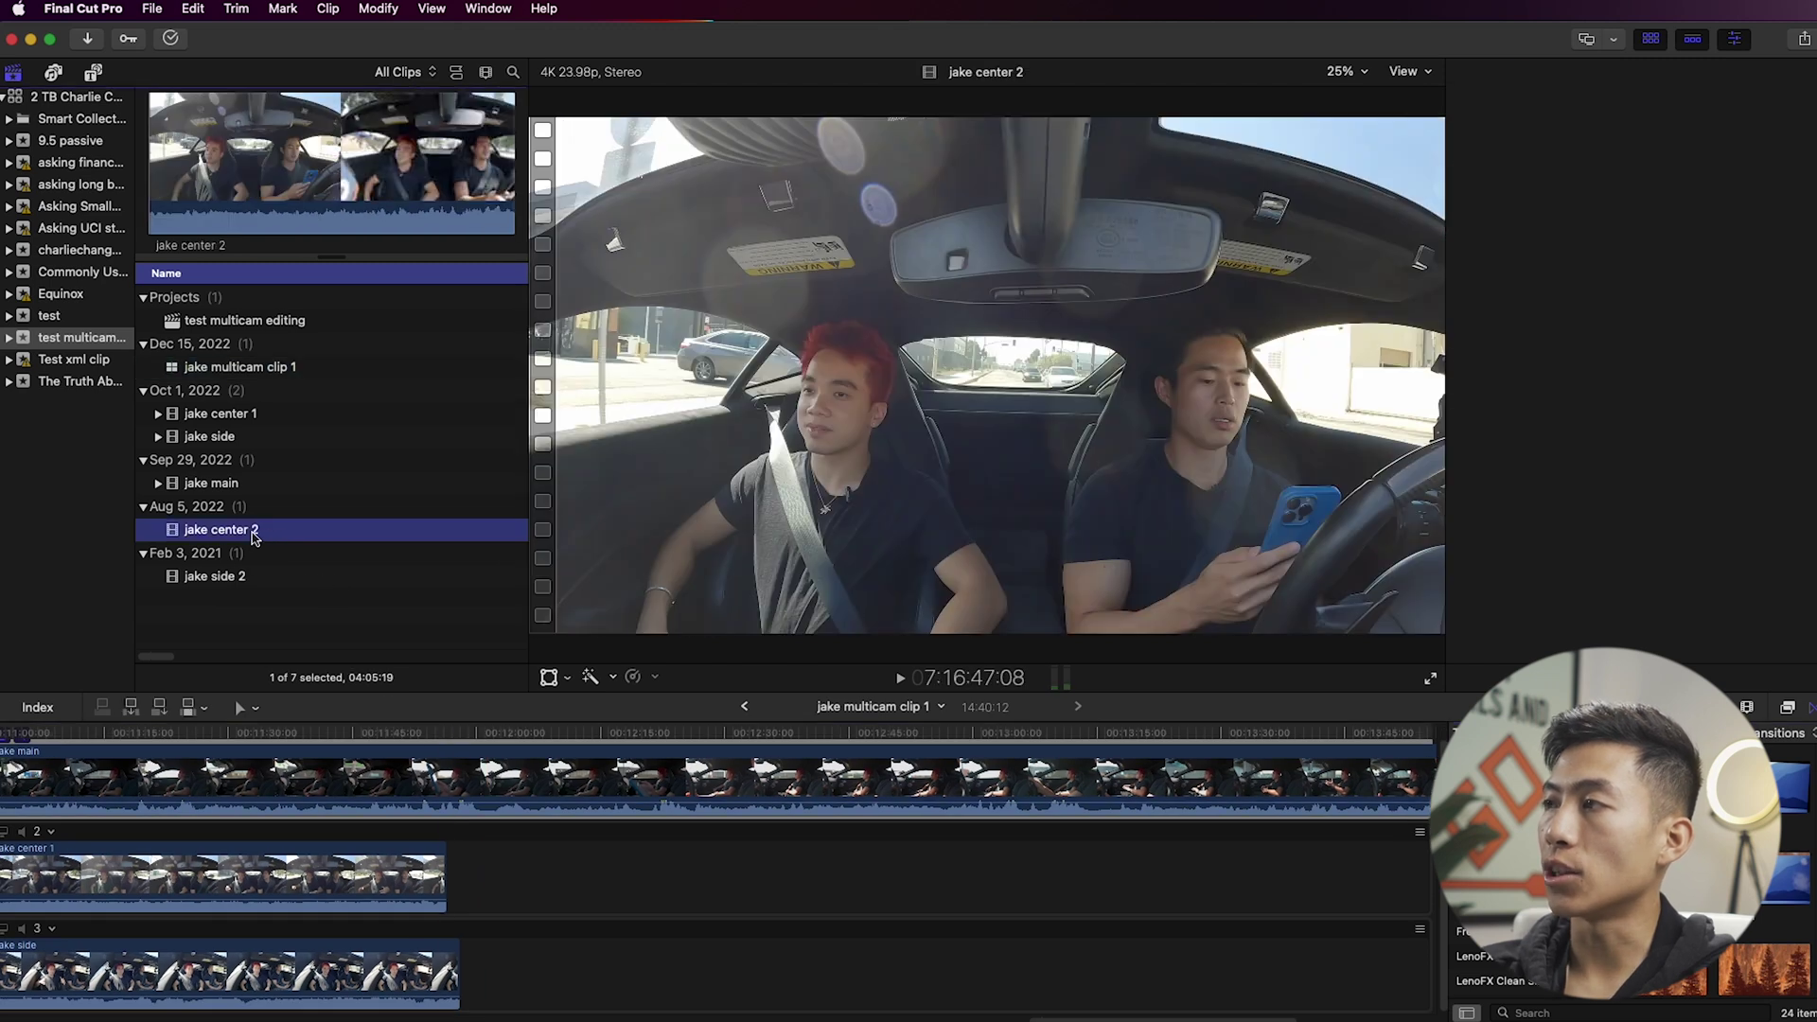
# Drop jake center 2 after angle 2's last clip, go back to the project, and hide the Browser.
pyautogui.moveTo(269, 538); pyautogui.dragTo(454, 868)
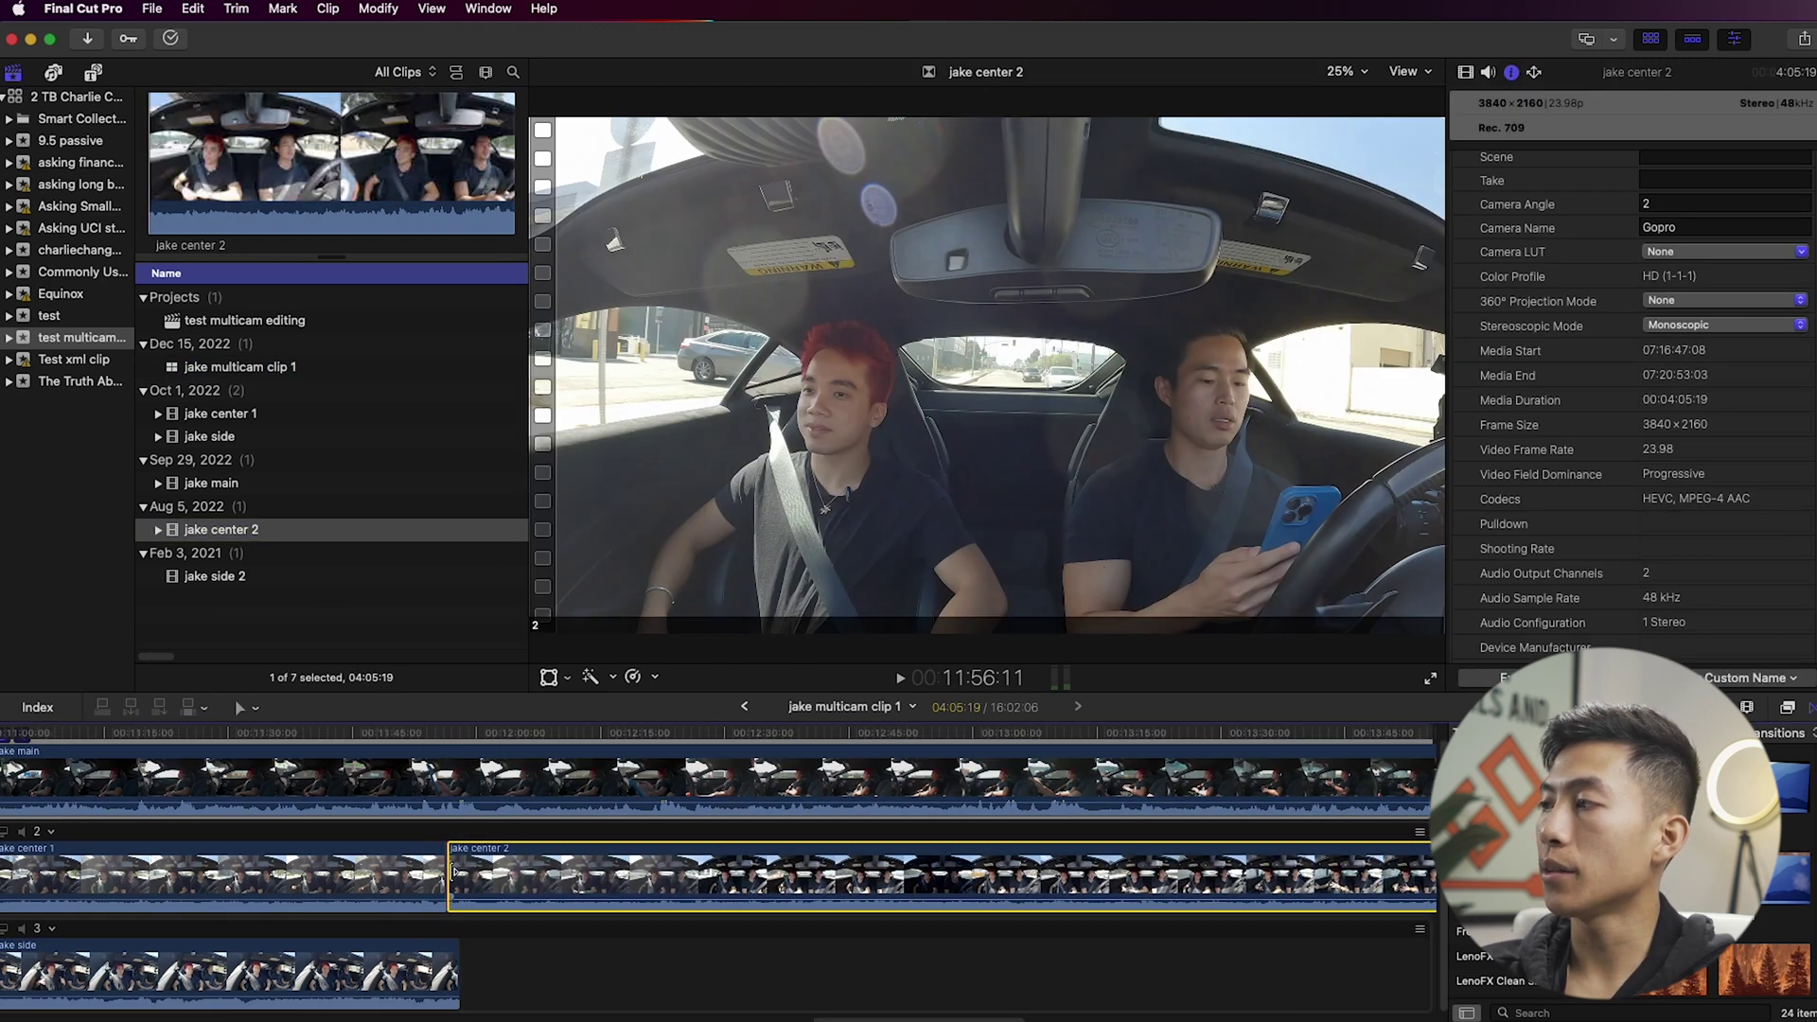
pyautogui.click(221, 577)
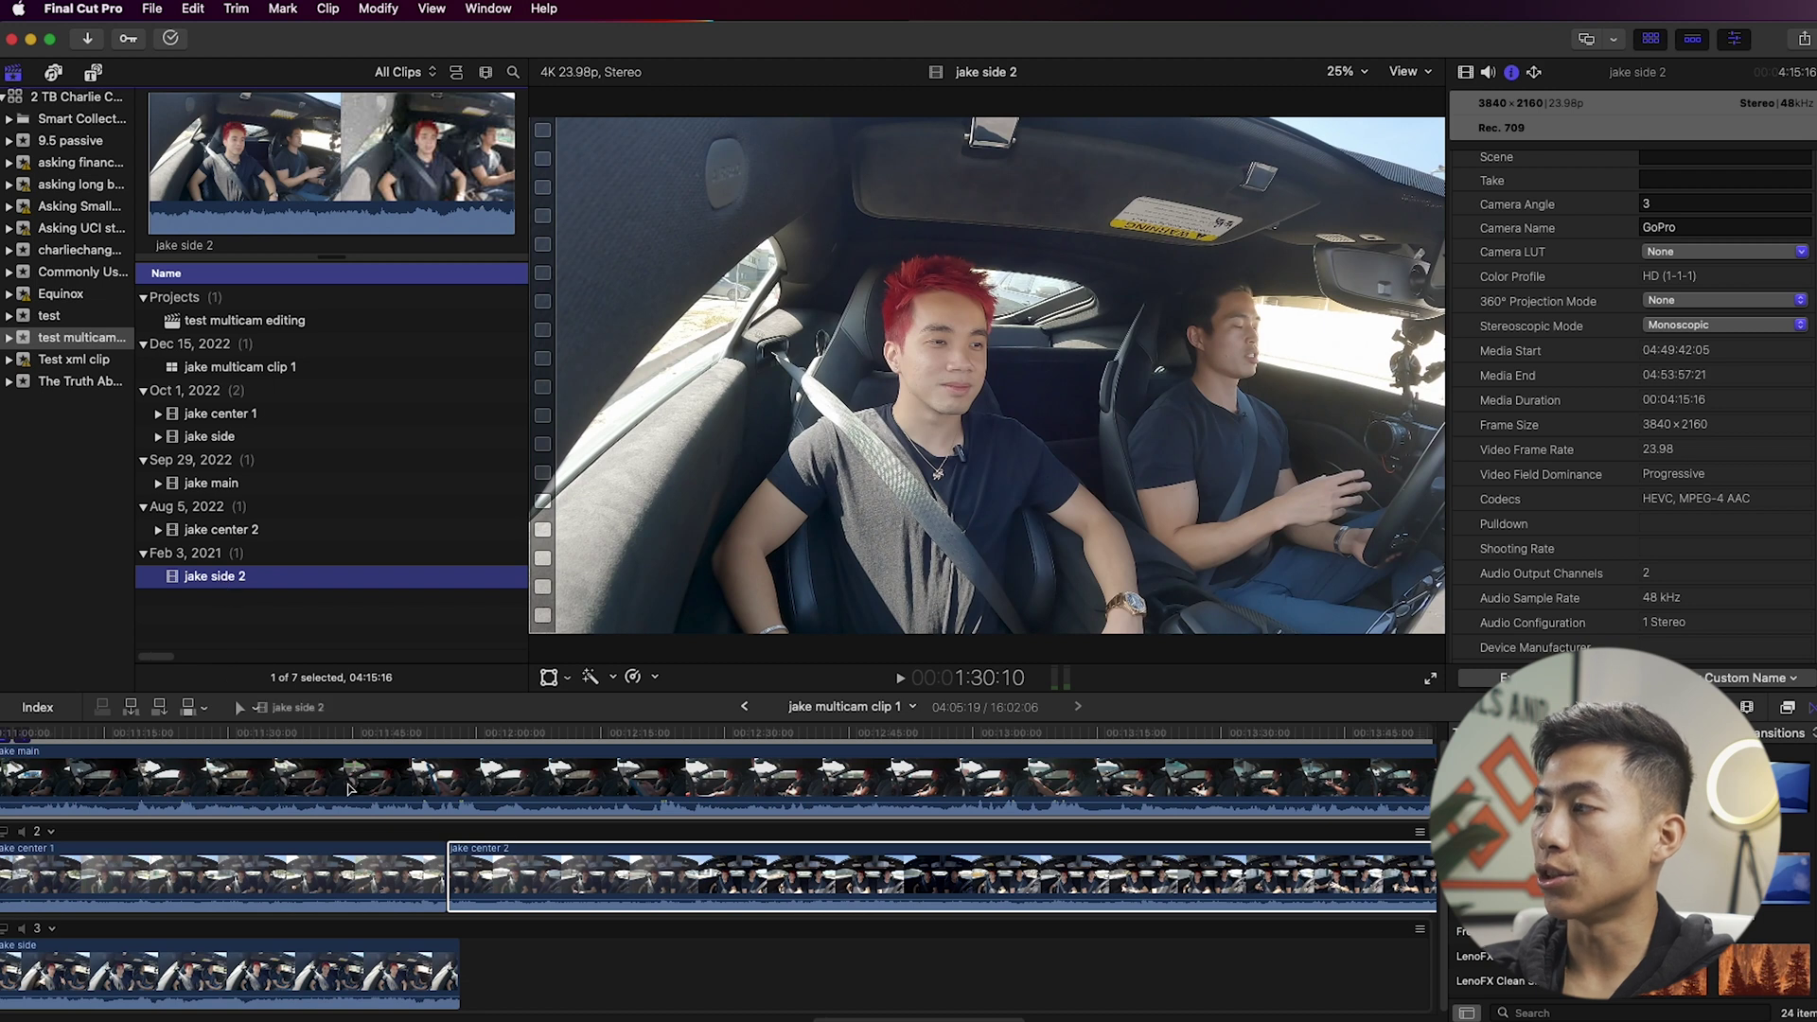
pyautogui.press('super+bracketleft')
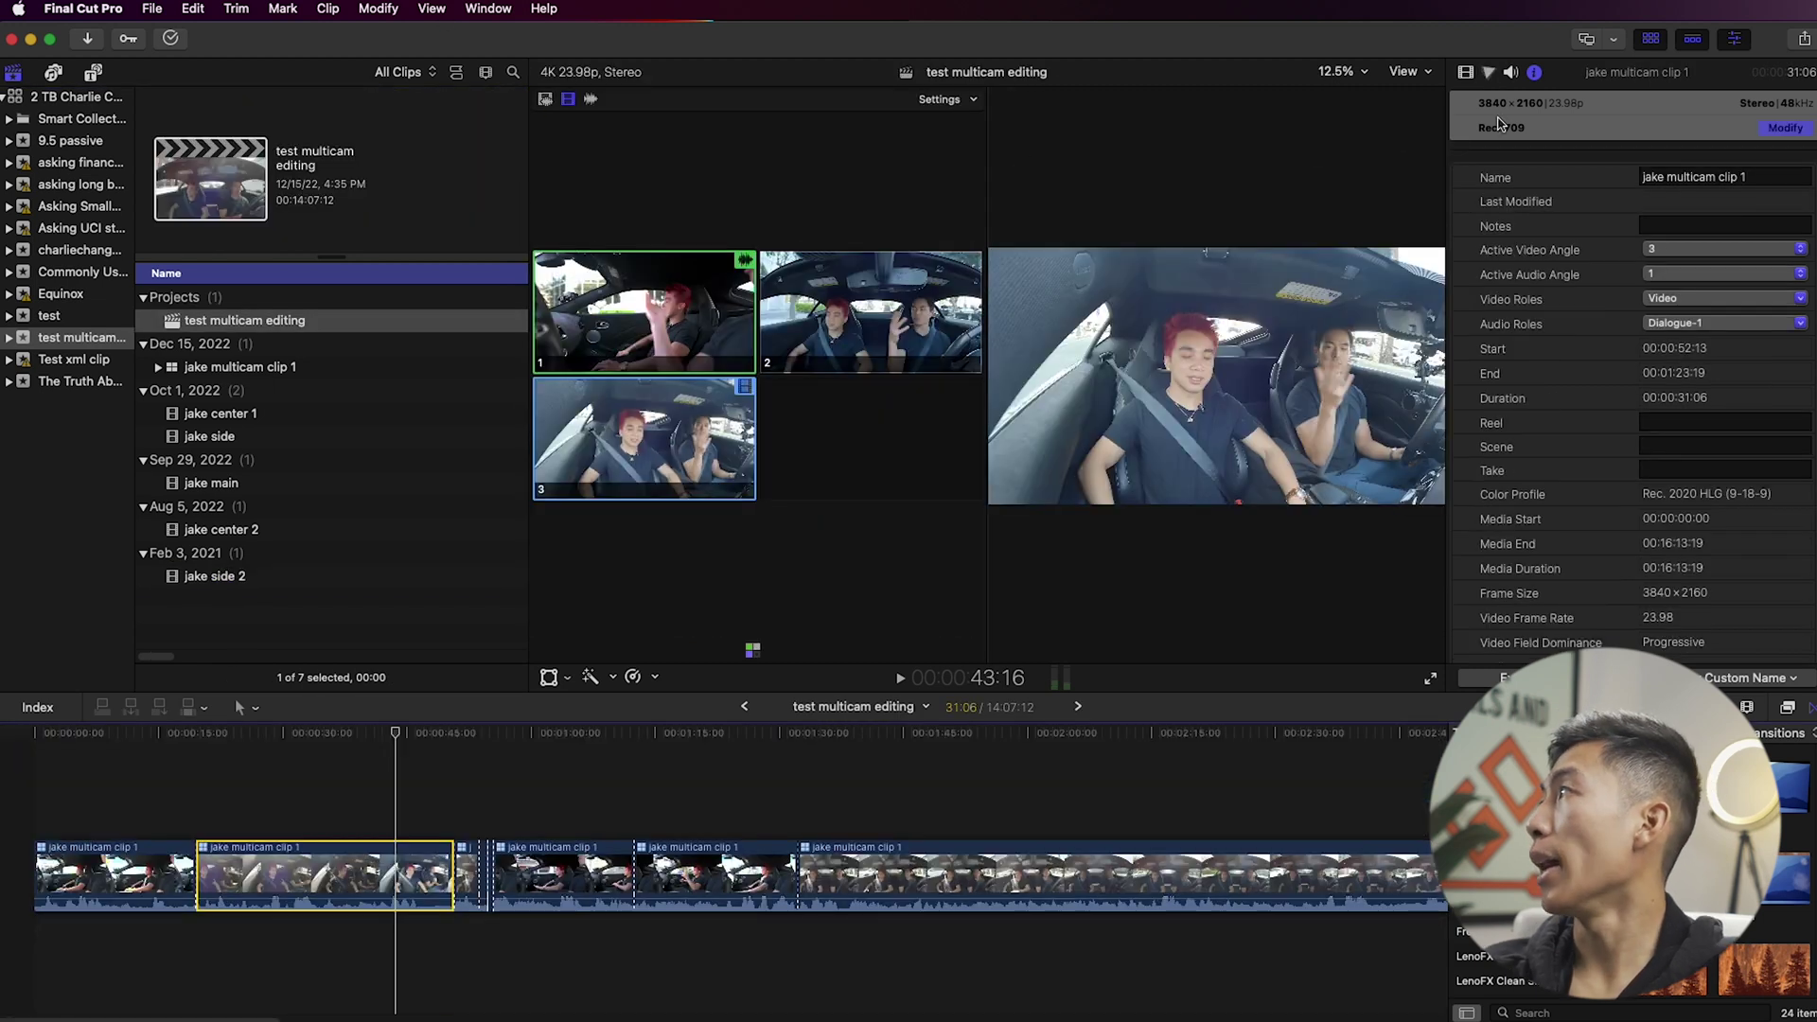
pyautogui.click(1652, 41)
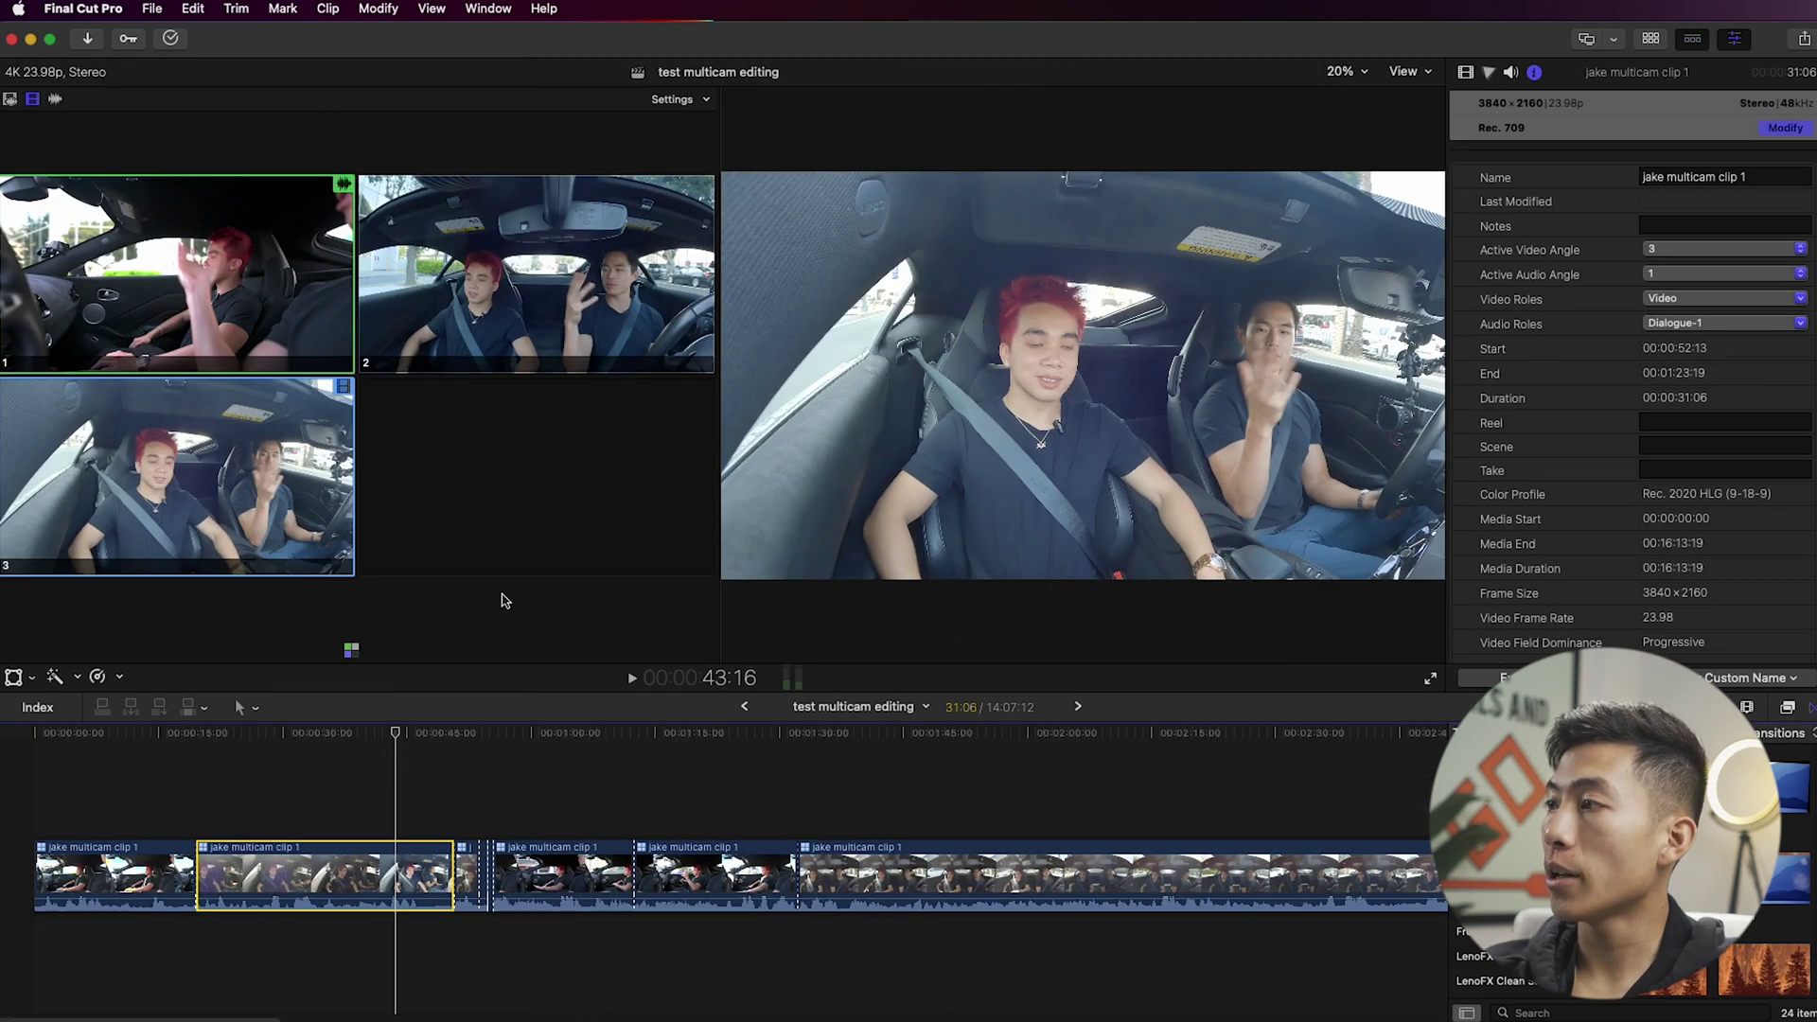
pyautogui.press('1')
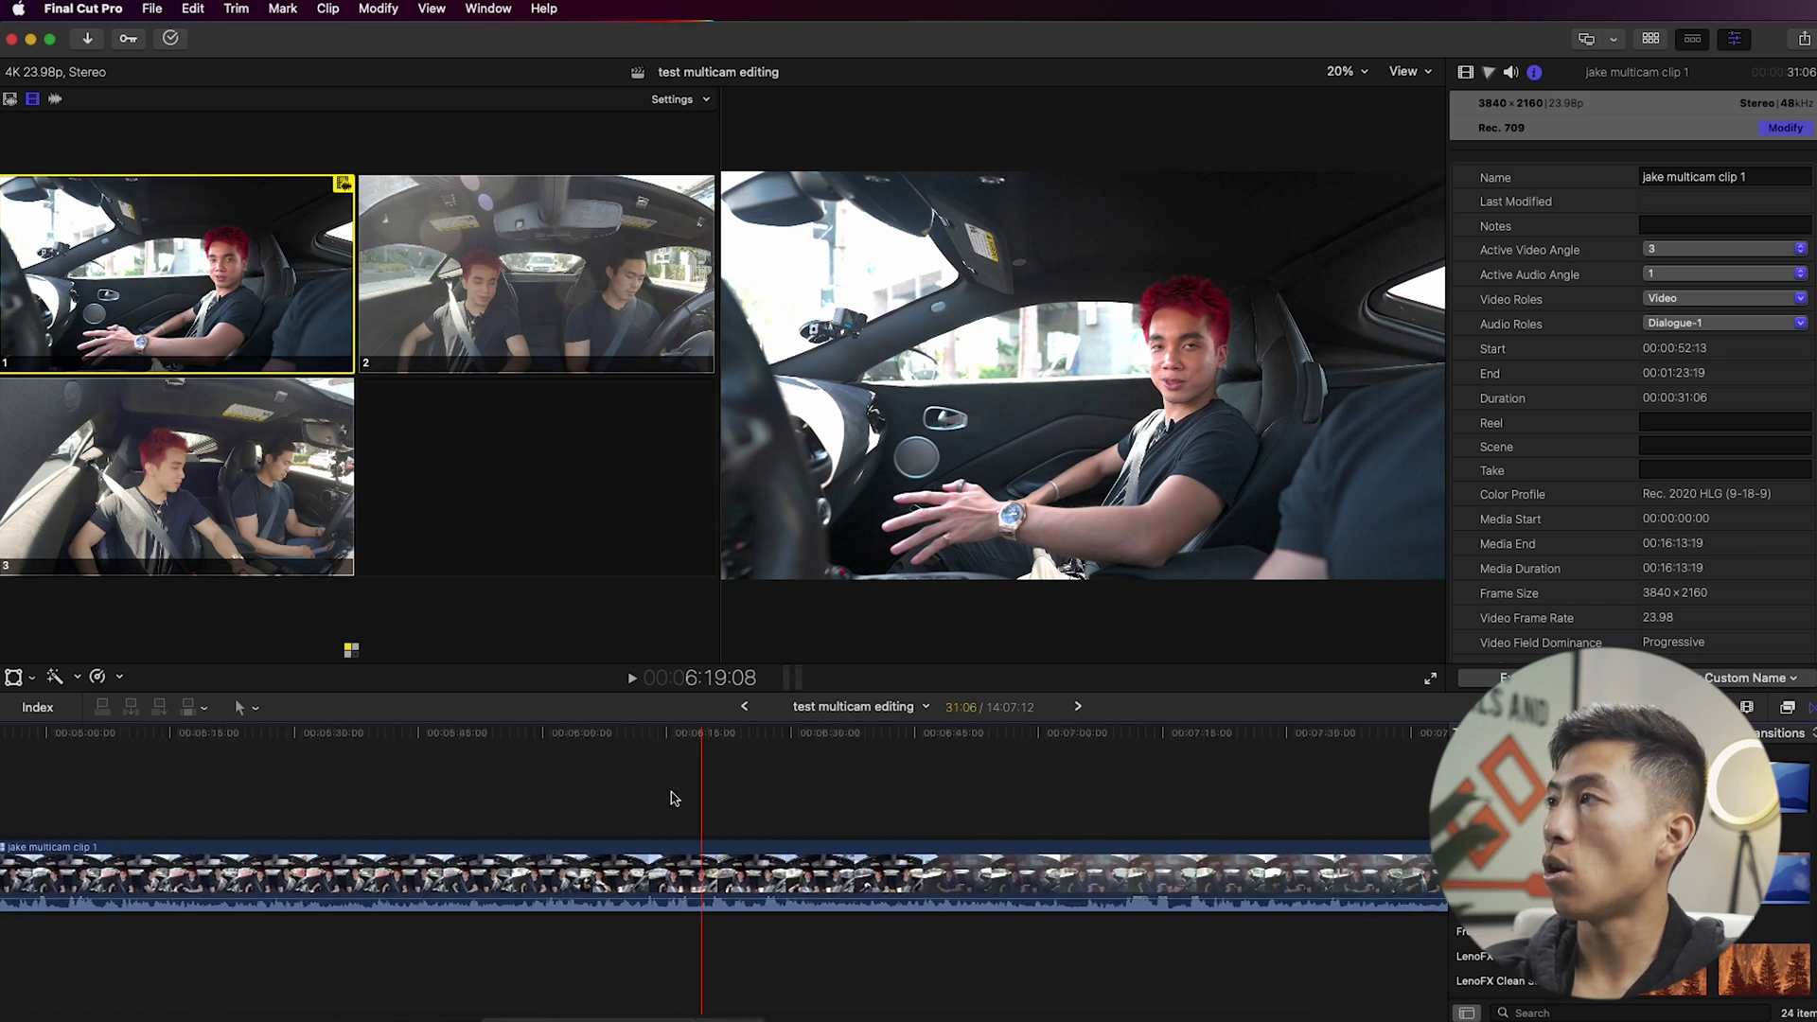